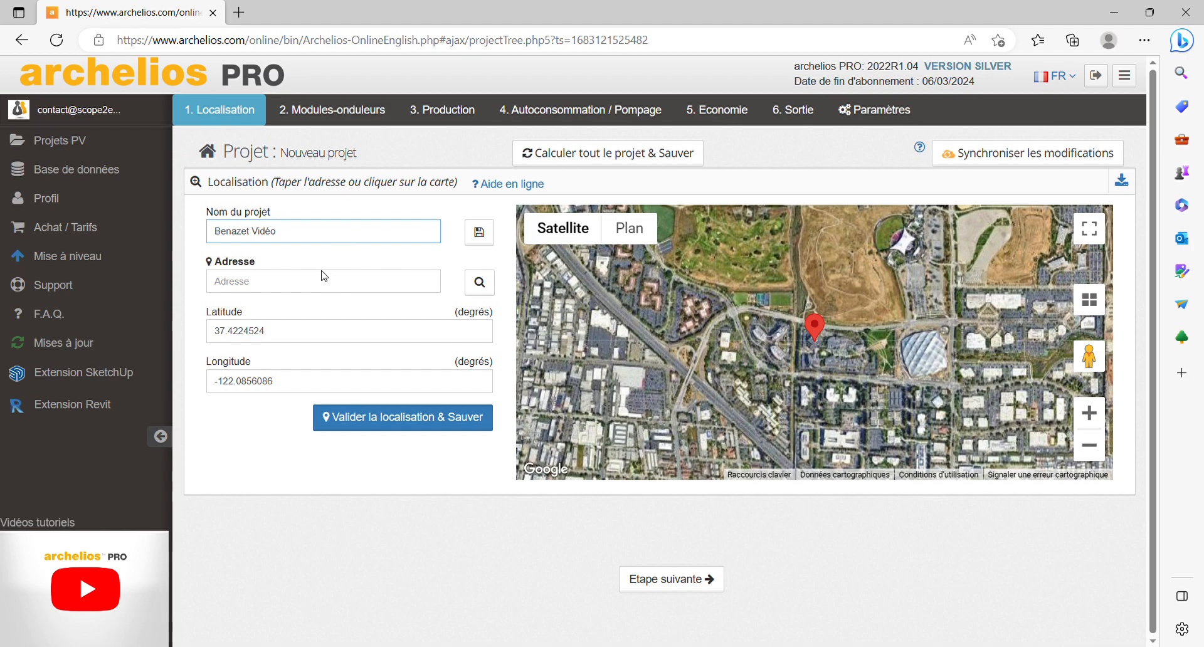
Step: Locate the project on the map by searching for the address Saint-Just (34400)
click(342, 293)
text(Saint-Just (34400))
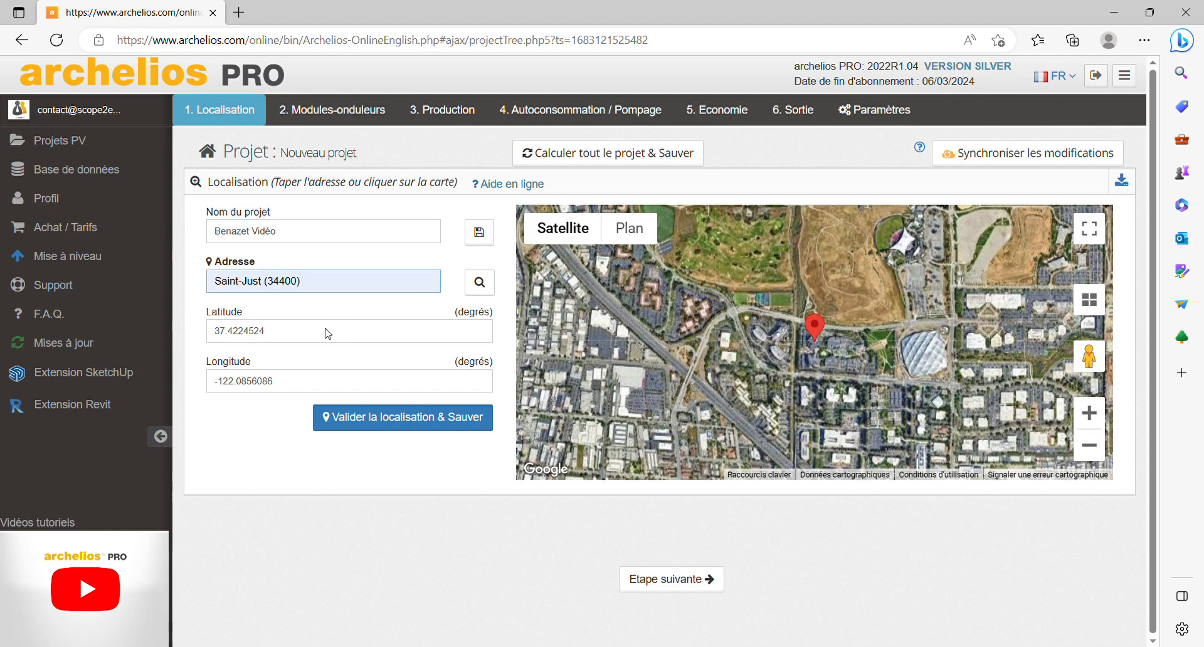
click(480, 283)
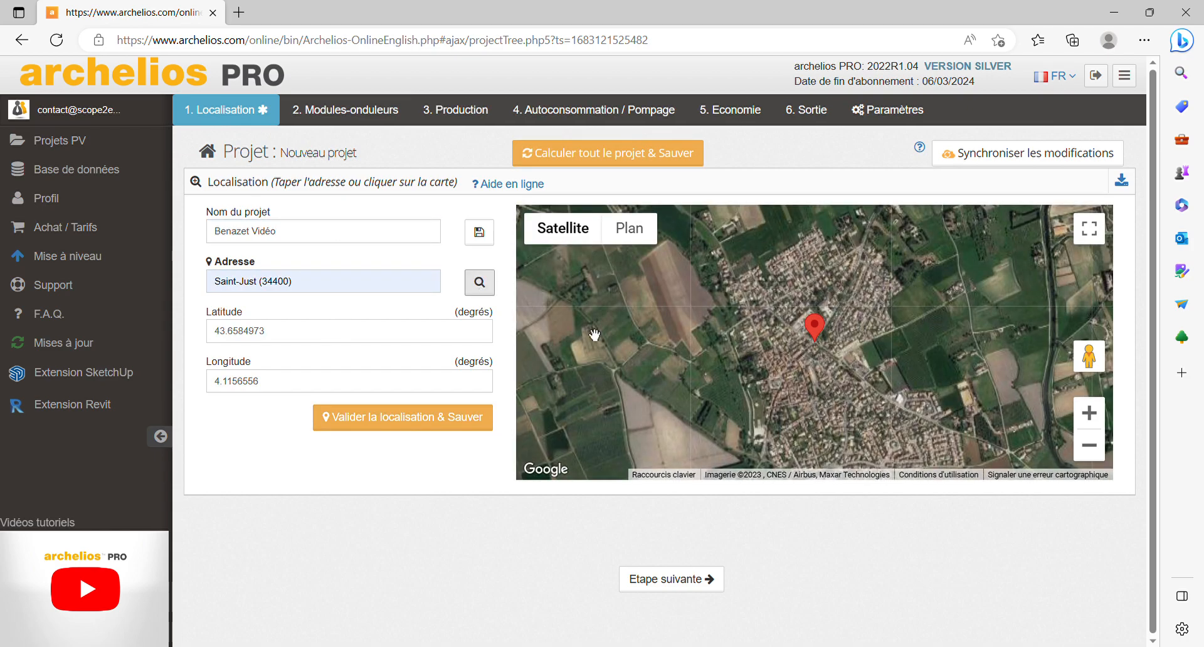
Step: Place the location marker on the house with rooftop solar panels beside the blue pool, and validate and save the location
scroll(729, 320, up, 5)
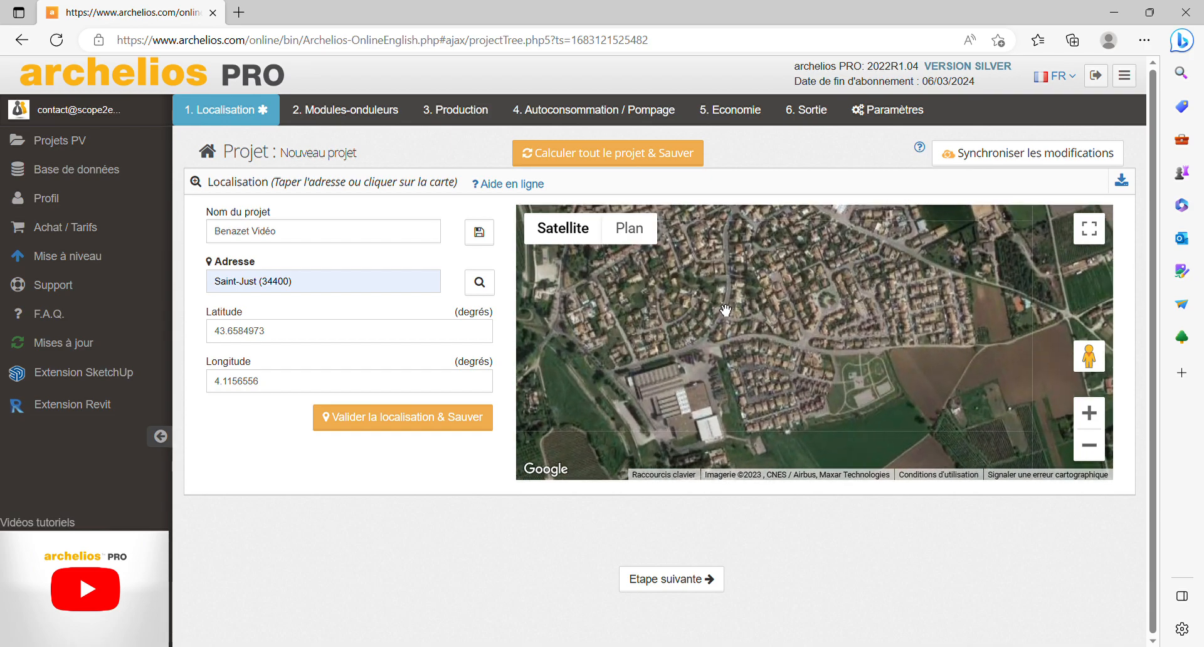
scroll(729, 320, up, 3)
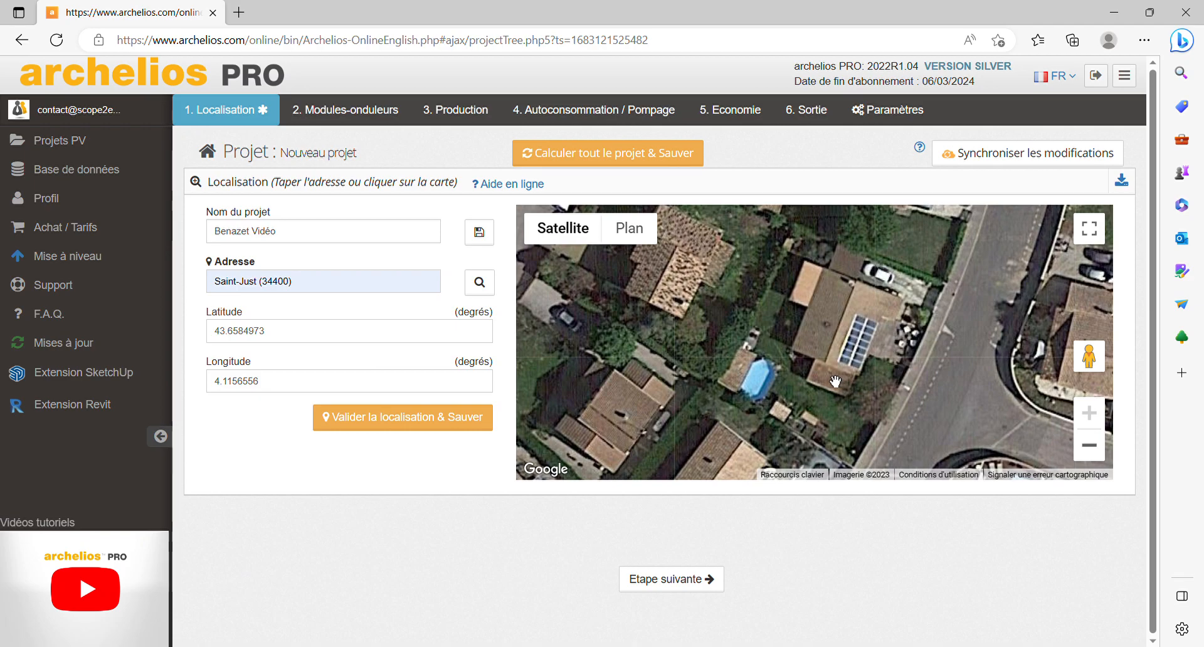
click(836, 382)
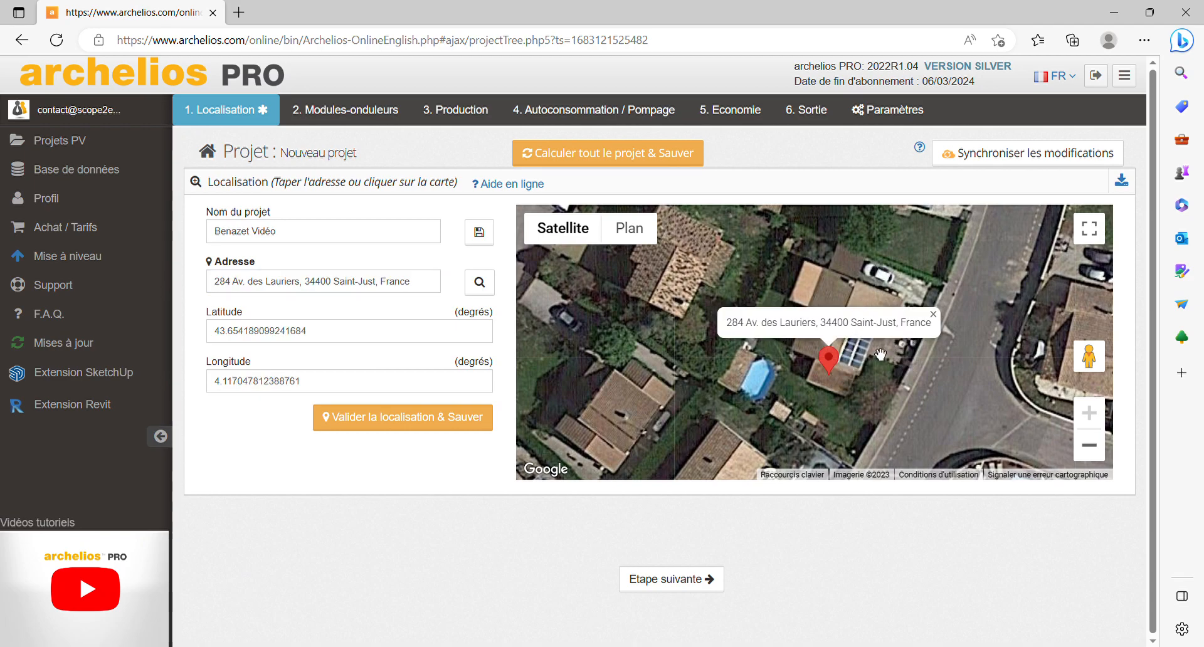
scroll(857, 363, down, 1)
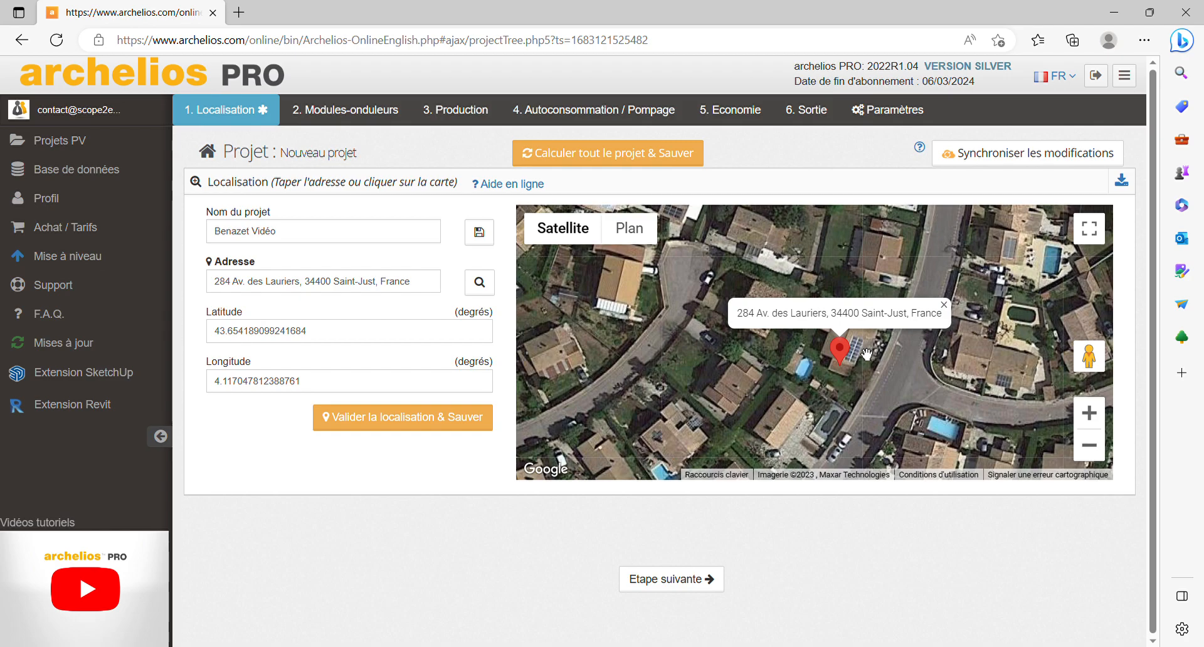
scroll(867, 355, up, 1)
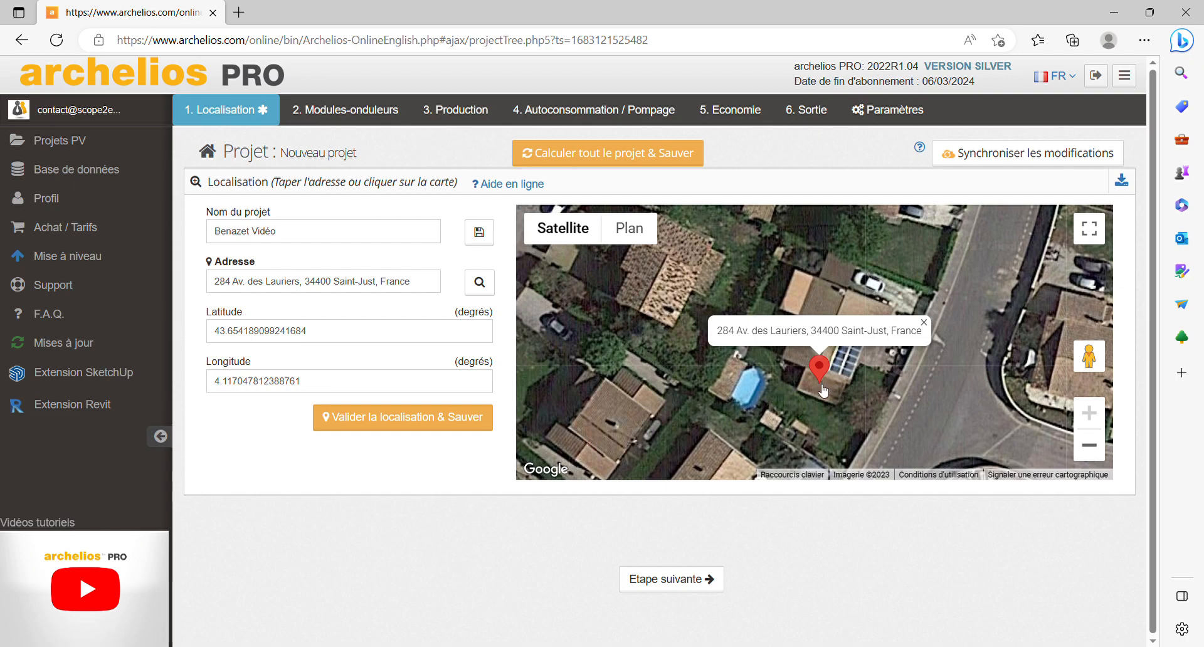
click(457, 419)
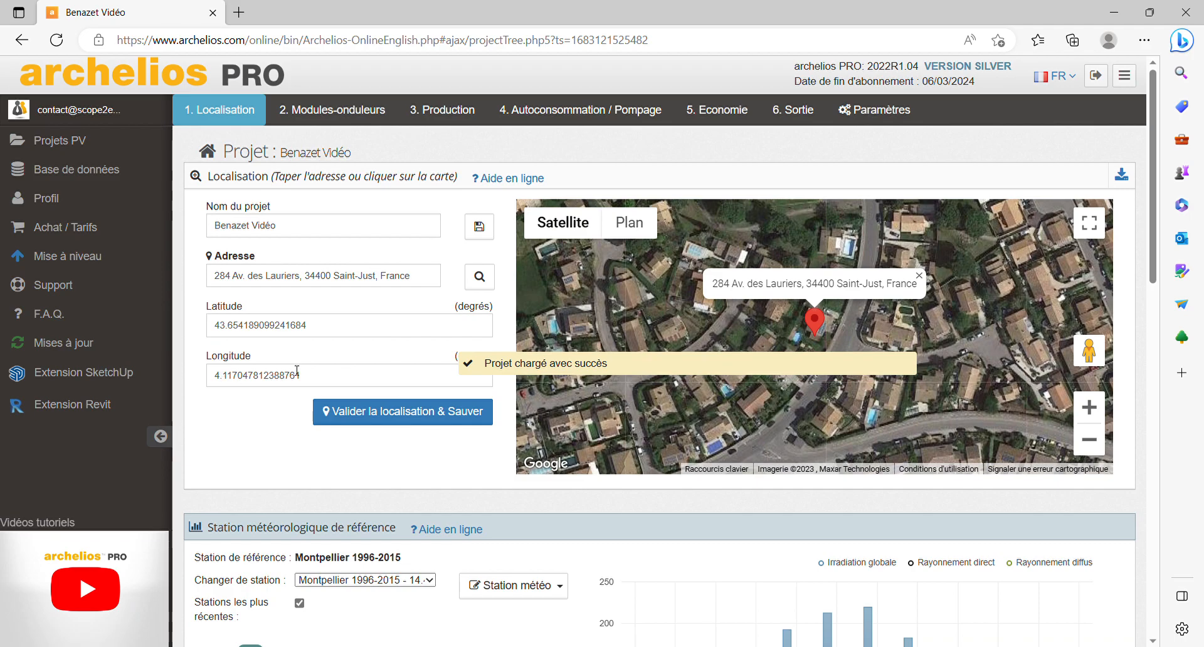
Step: Examine the reference weather station's irradiation and climate charts, and the site's distant horizon mask and irradiation figures
scroll(826, 357, up, 1)
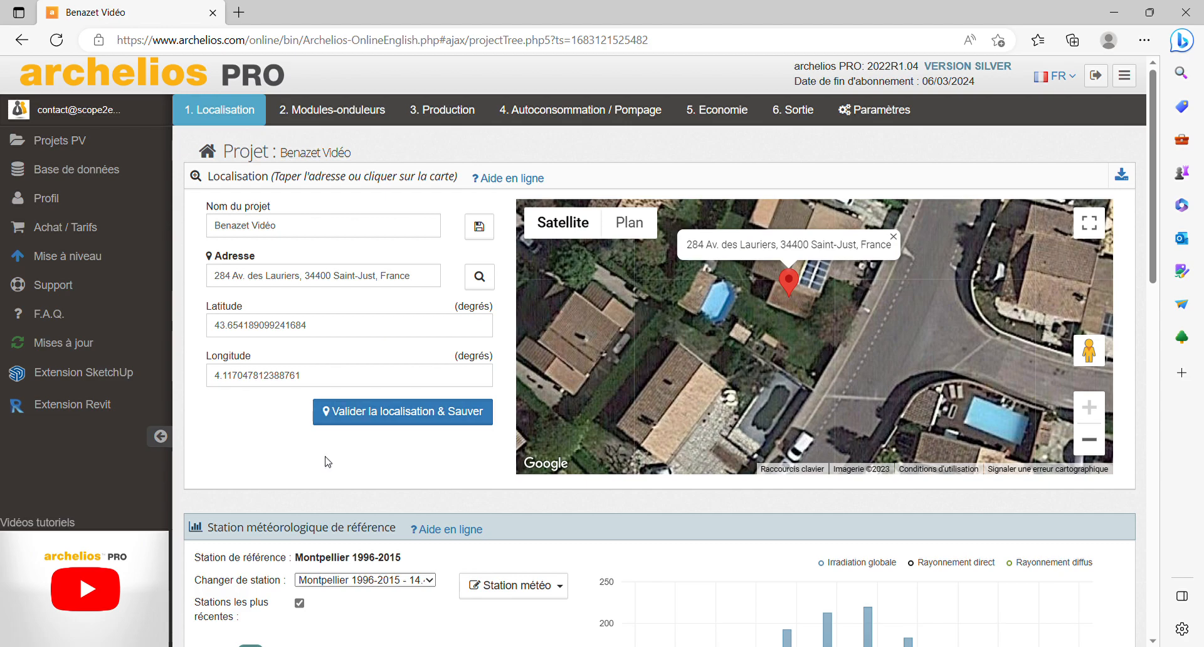
scroll(357, 498, down, 5)
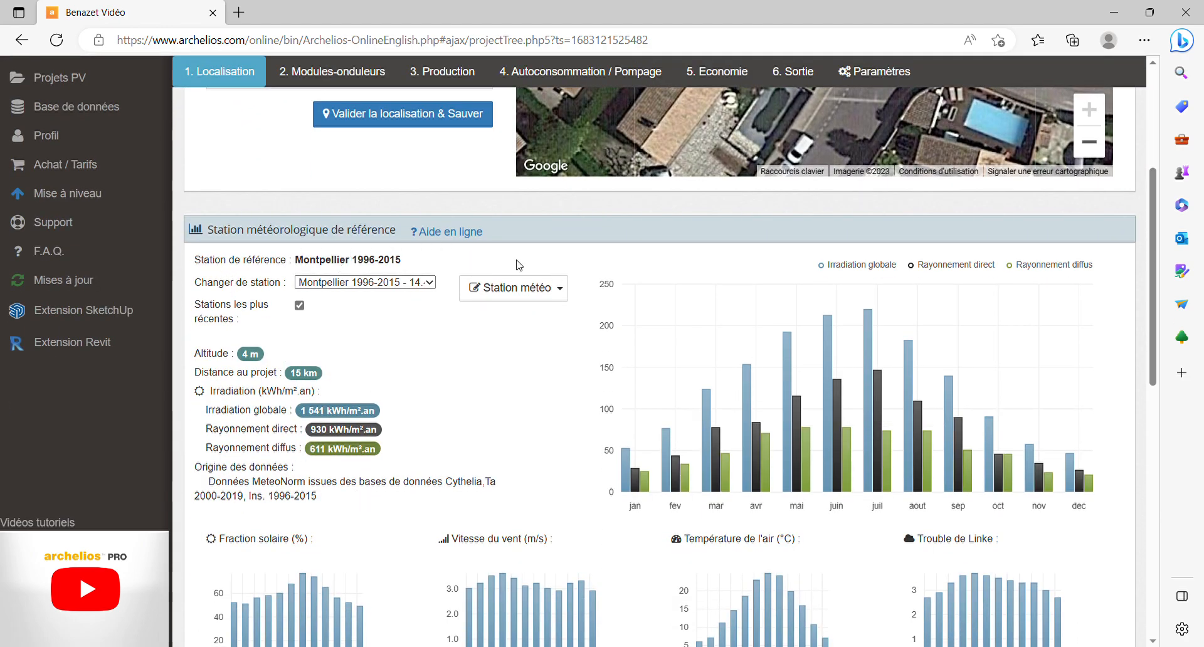
scroll(464, 436, down, 1)
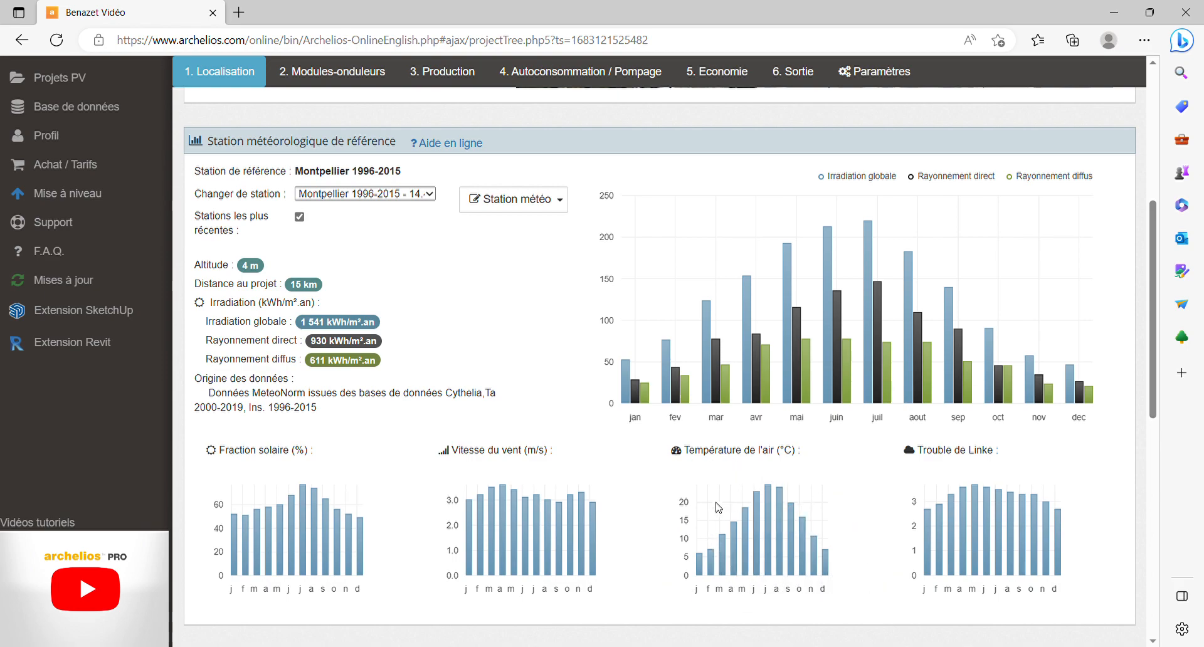
scroll(718, 507, down, 1)
scroll(718, 507, down, 1)
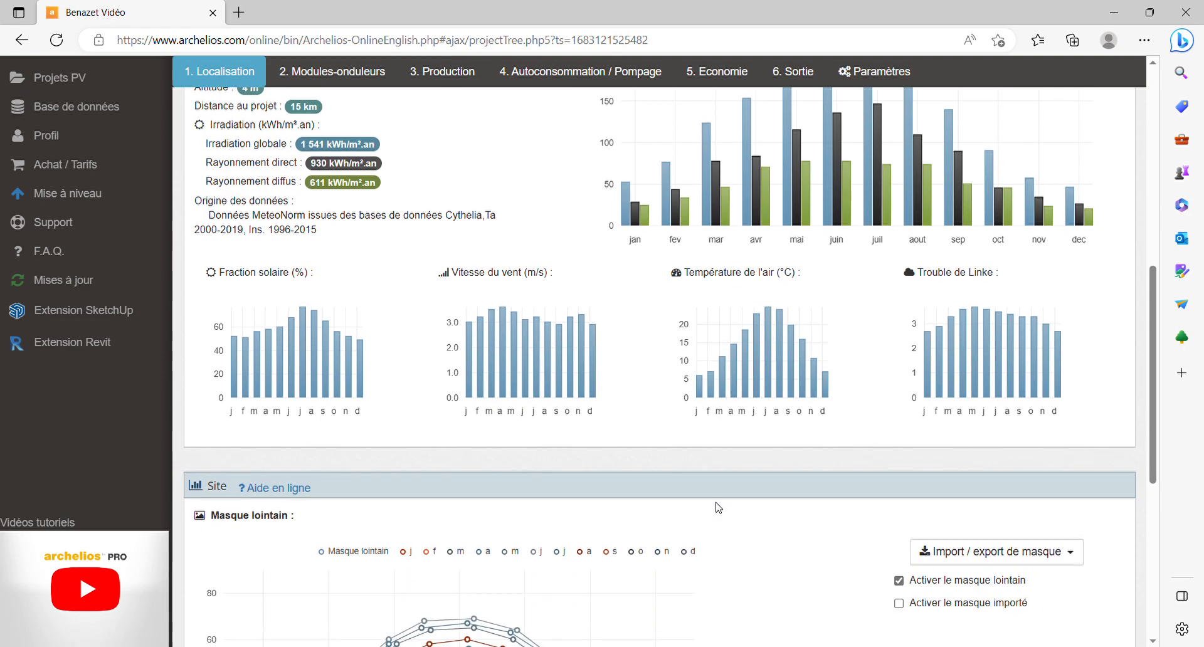
scroll(719, 508, down, 3)
scroll(719, 507, down, 2)
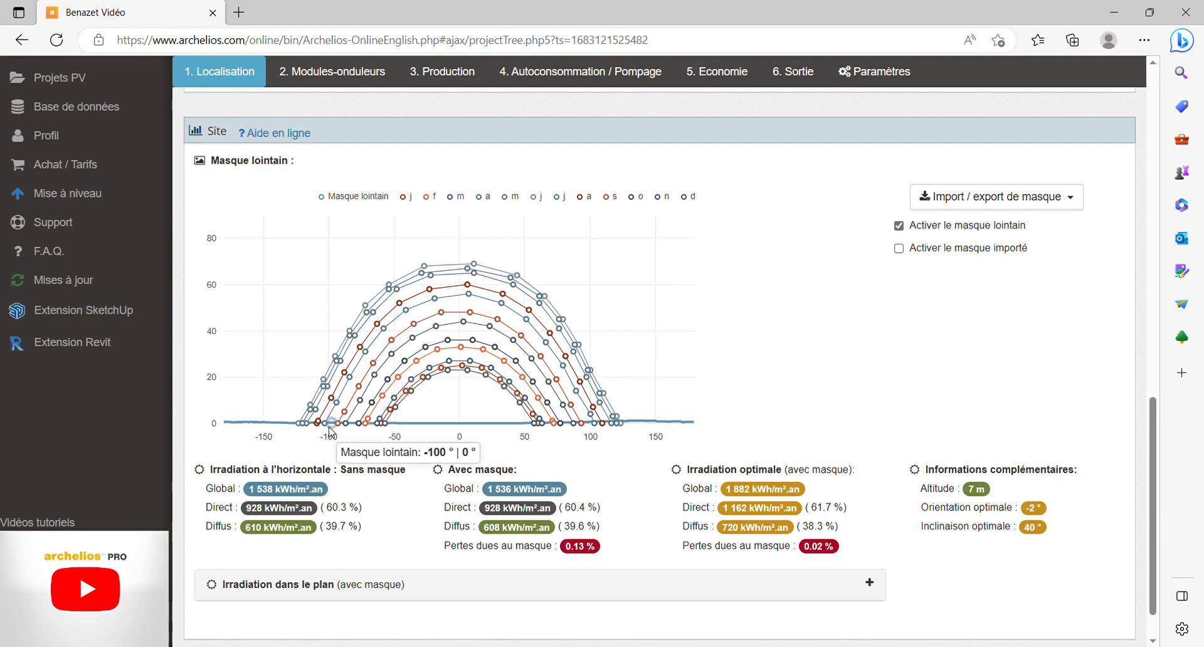
mouse_move(308, 428)
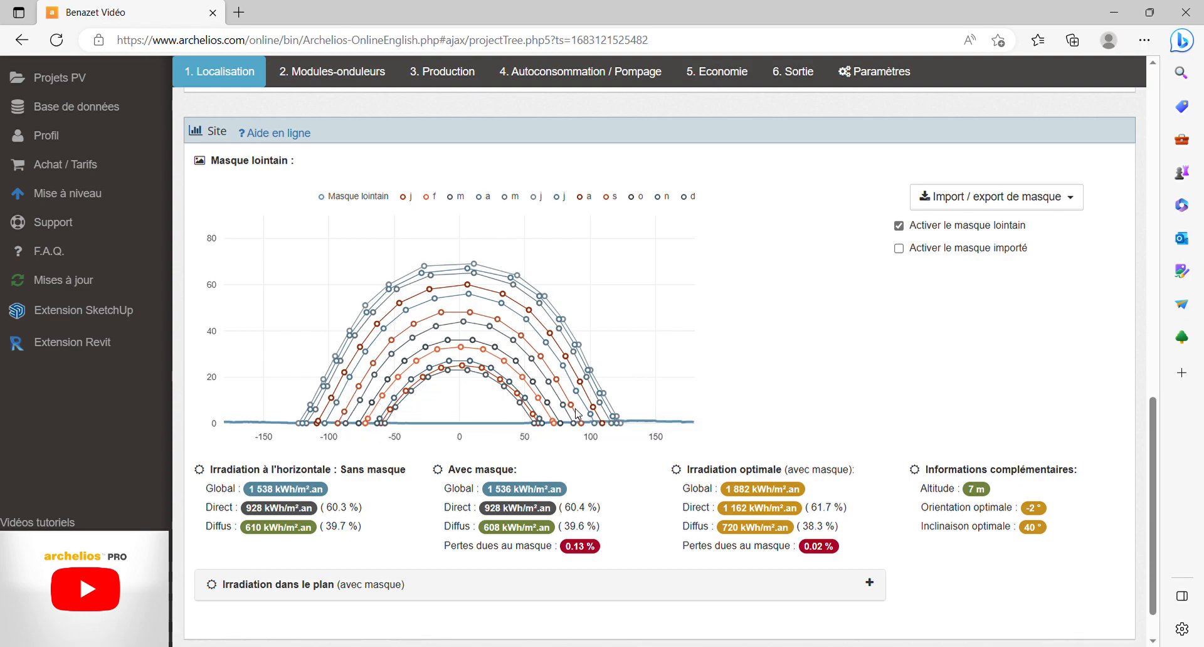
mouse_move(550, 425)
scroll(806, 350, down, 1)
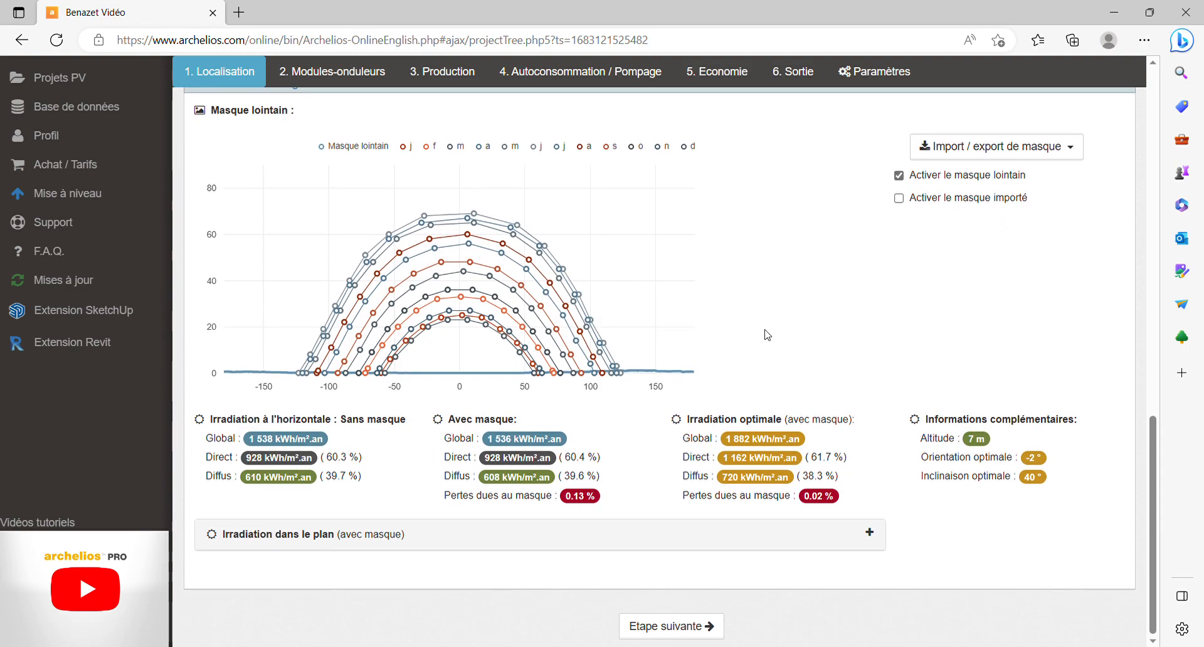
Step: Proceed to the modules and inverters stage and set the layout map's background to IGN Sat
click(692, 627)
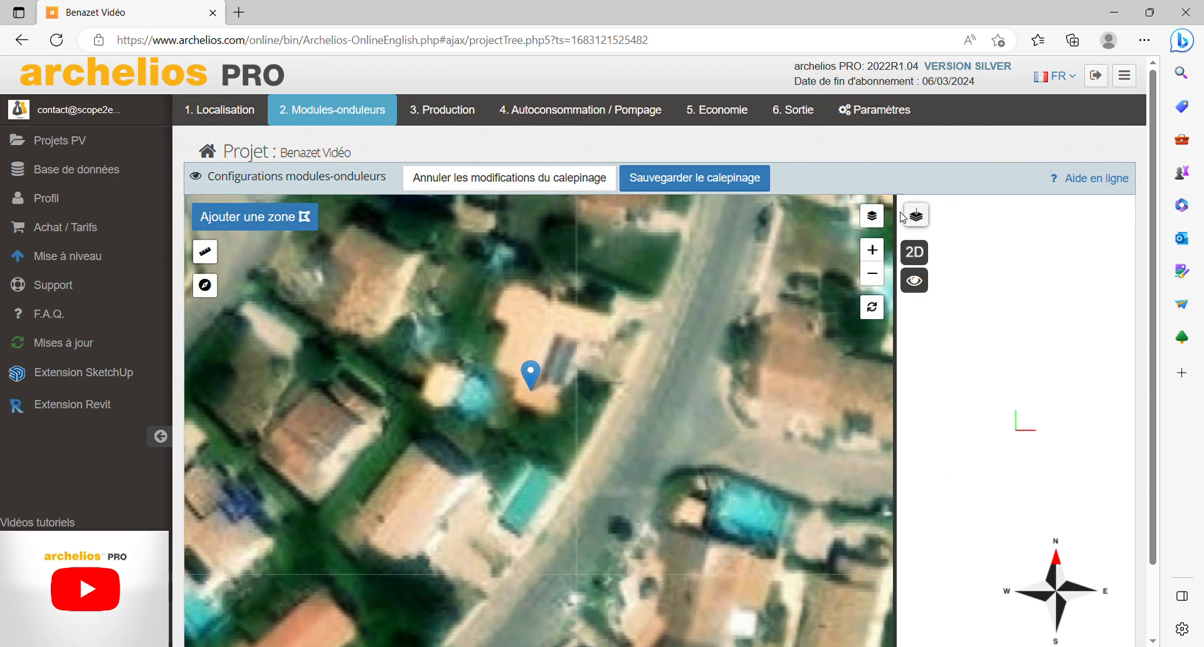
mouse_move(872, 217)
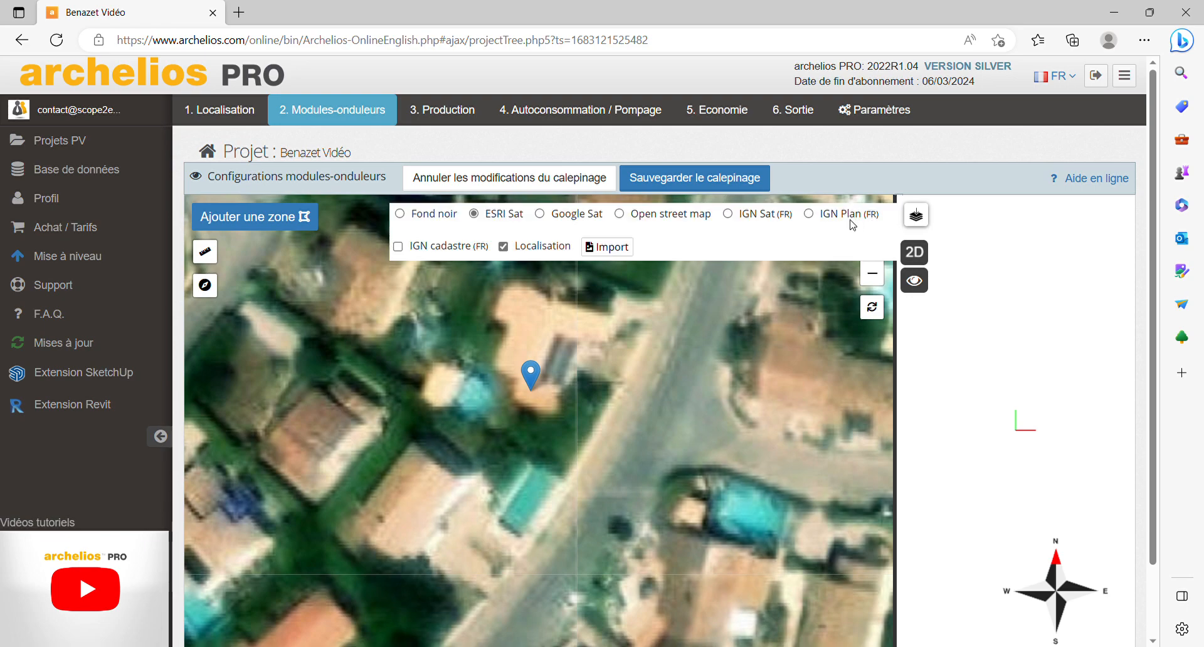
click(730, 215)
scroll(533, 410, up, 1)
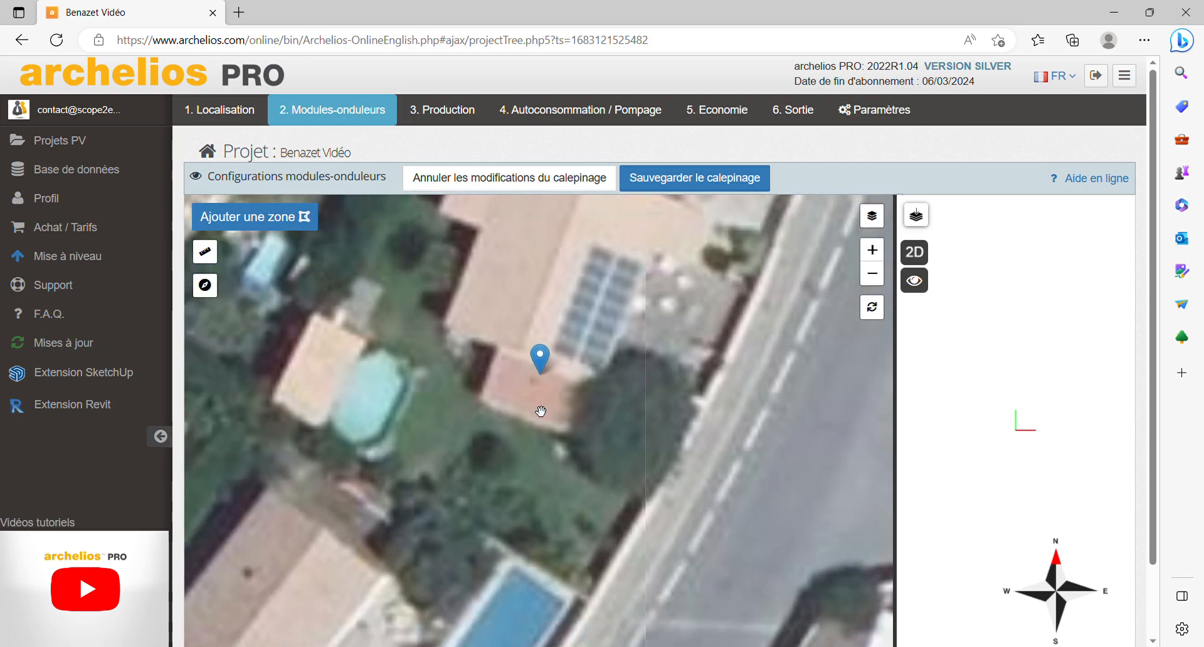
Step: Draw a pitched-roof zone about 6.7 by 3.1 m over the small roof below the existing panels, starting with its lower gutter edge
click(310, 214)
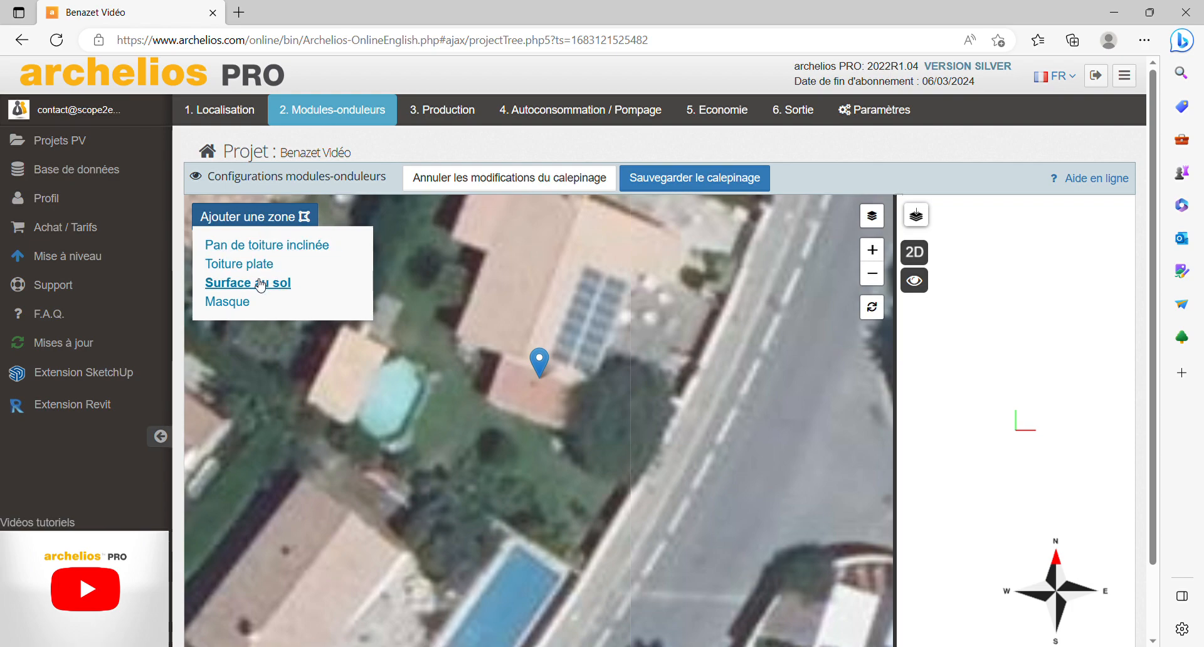
click(264, 248)
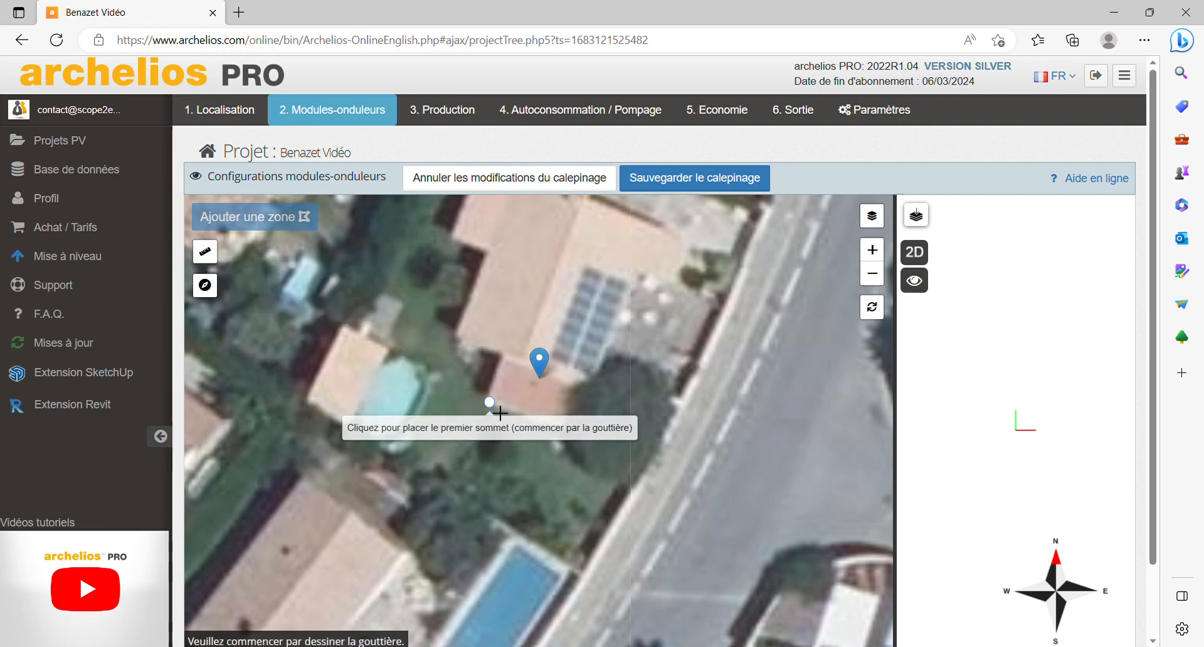
click(485, 396)
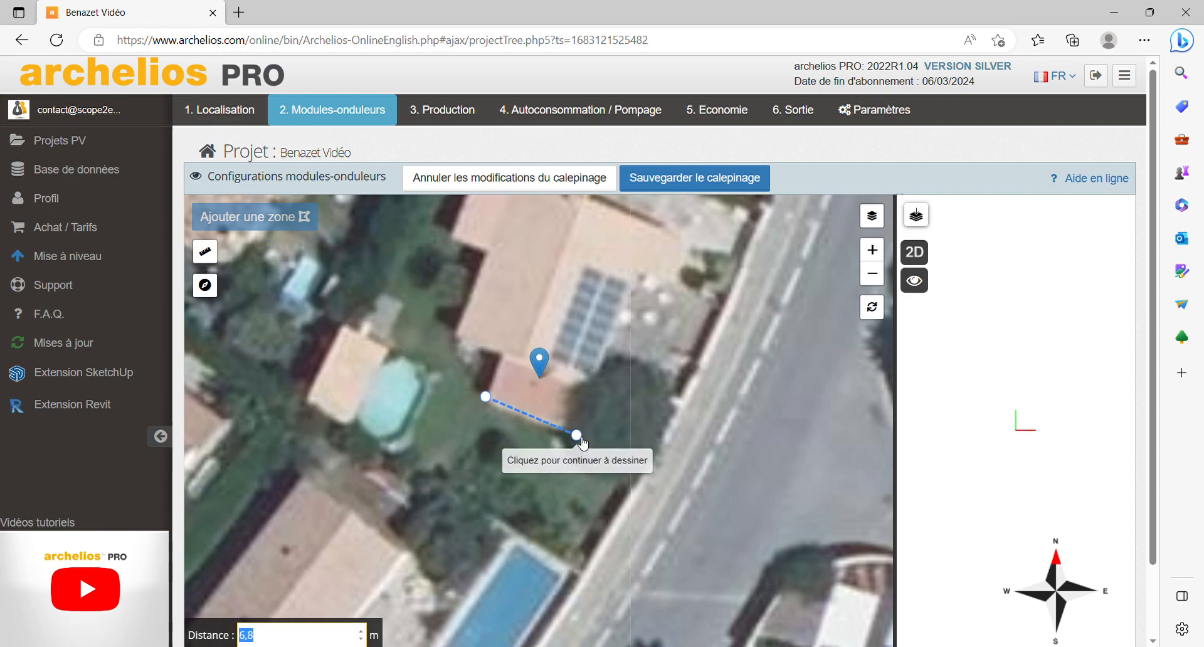
click(575, 432)
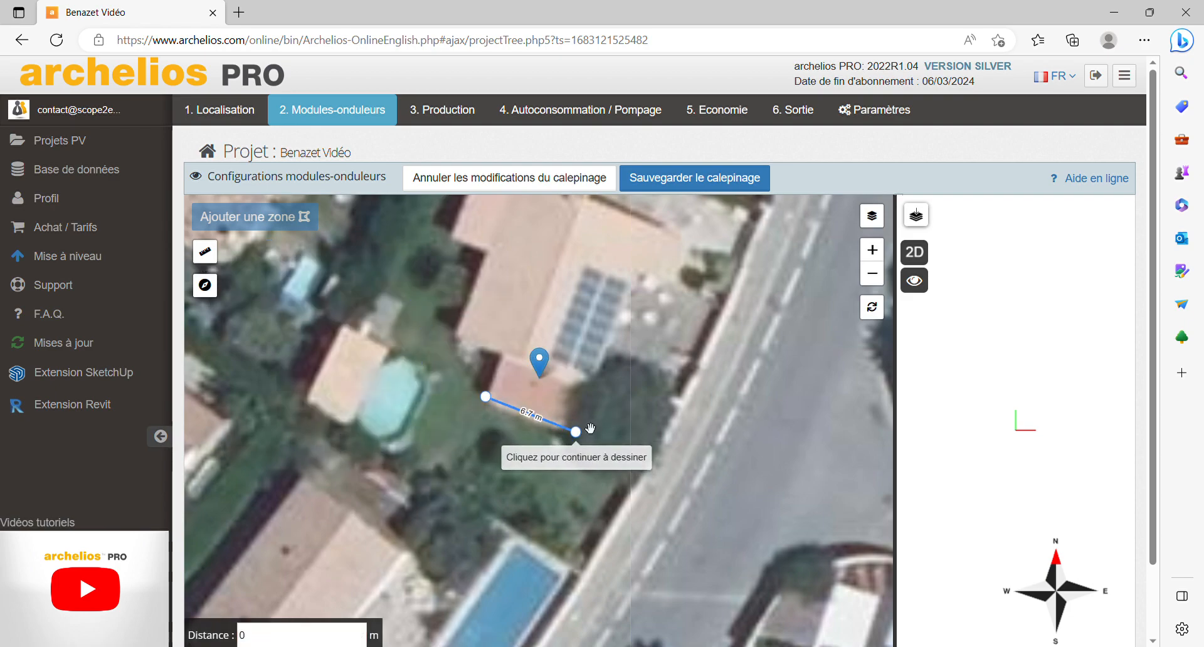
click(592, 390)
click(502, 354)
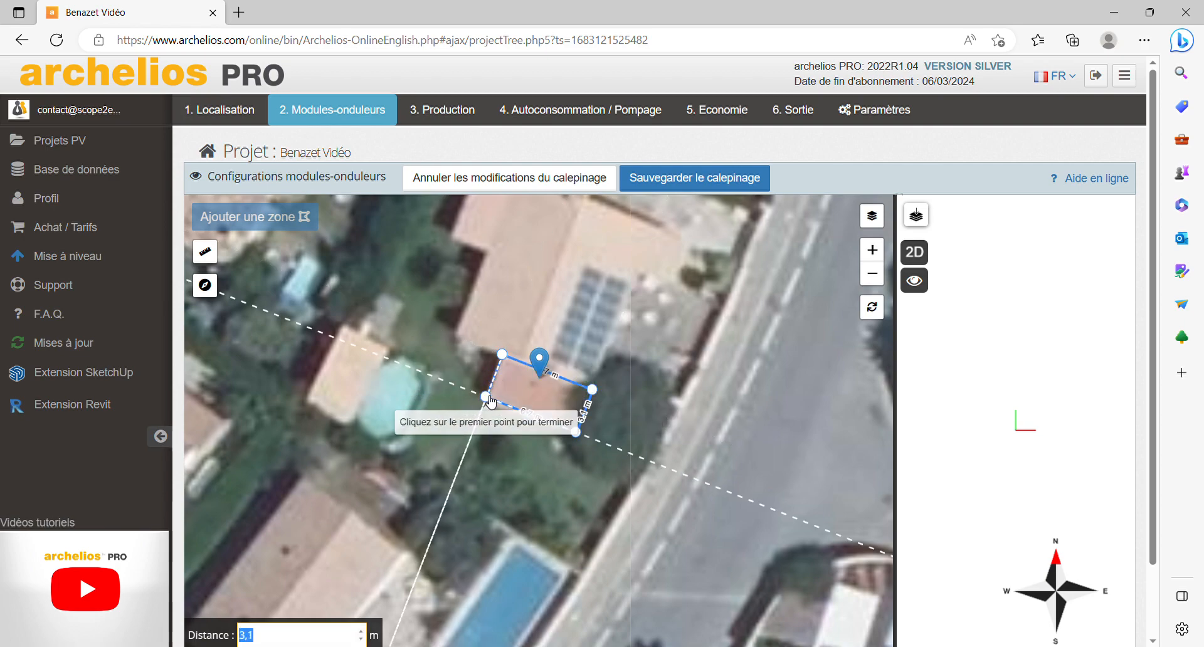
click(486, 396)
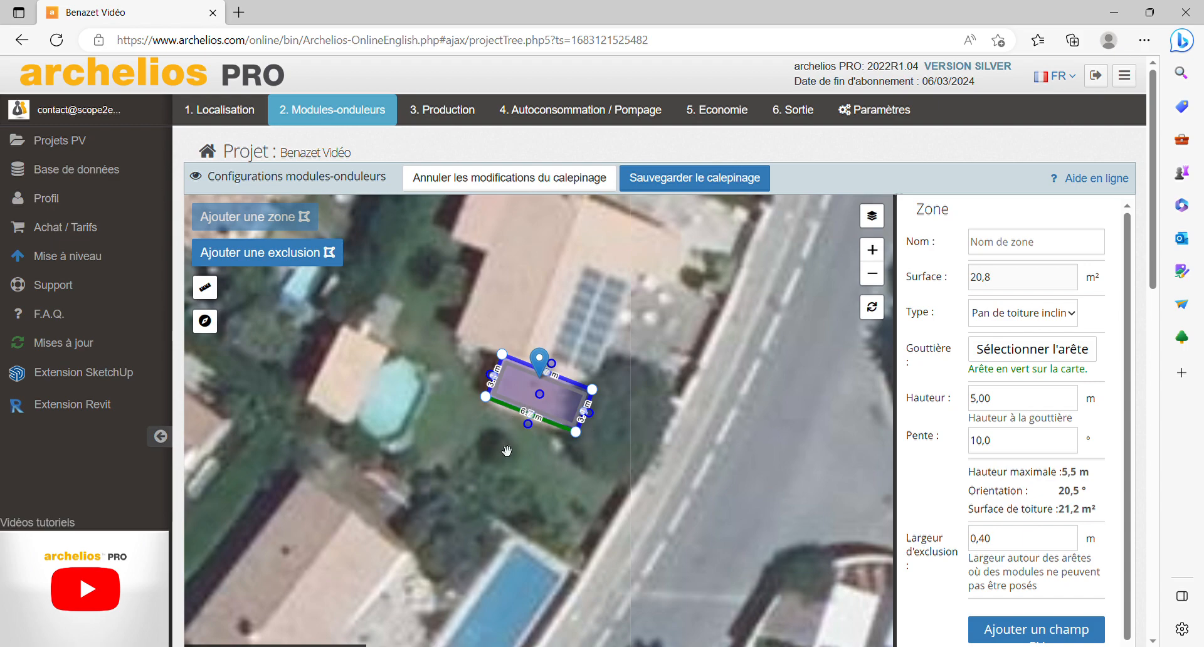
Step: Add a PV module field to the new roof zone and open its module selection
scroll(982, 478, down, 1)
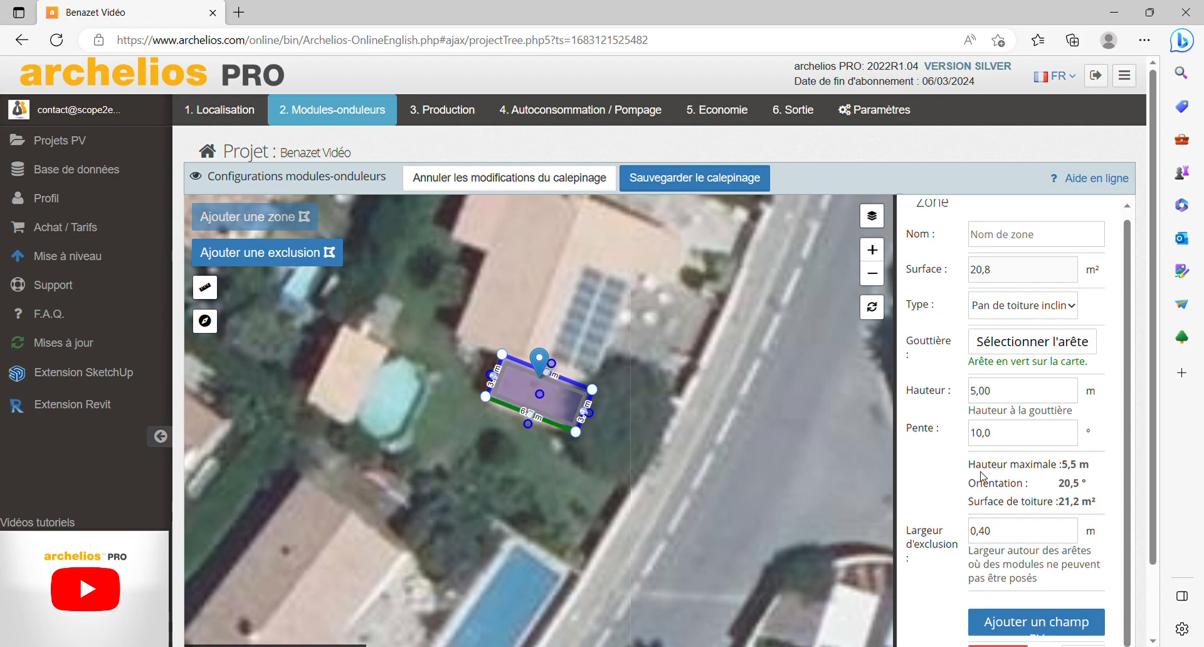
click(1048, 624)
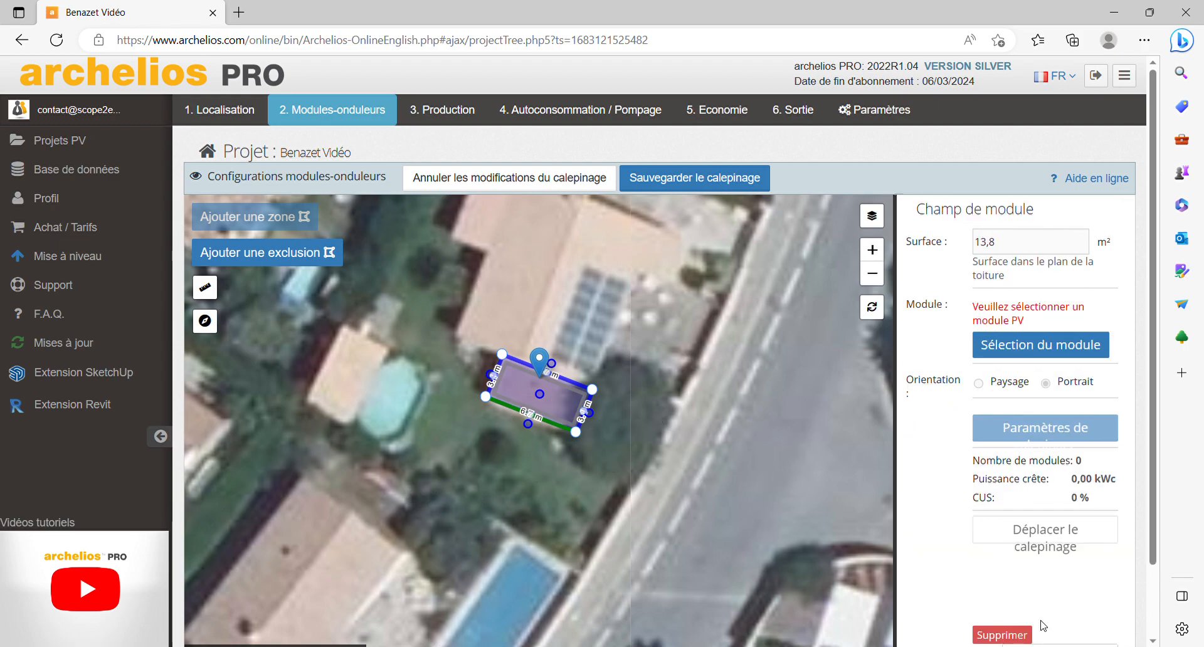
click(1038, 348)
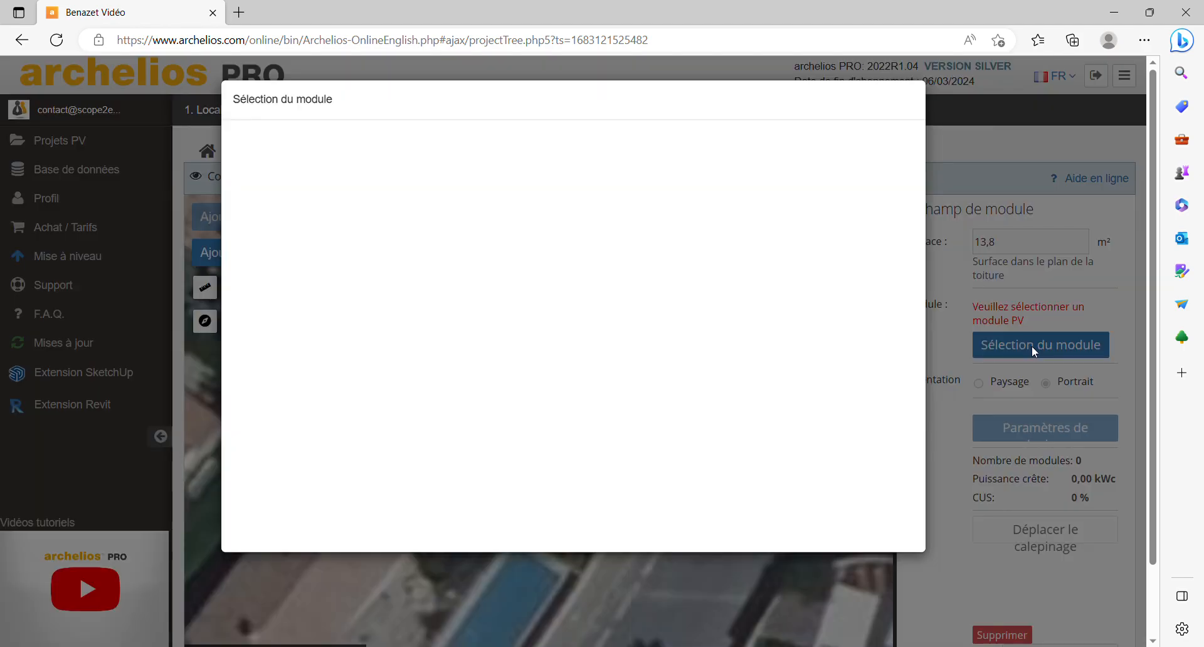
Step: Set the PV module type to Trina Solar Energy Co. Ltd - TSM-425 DE09R.05
click(480, 274)
scroll(474, 386, down, 10)
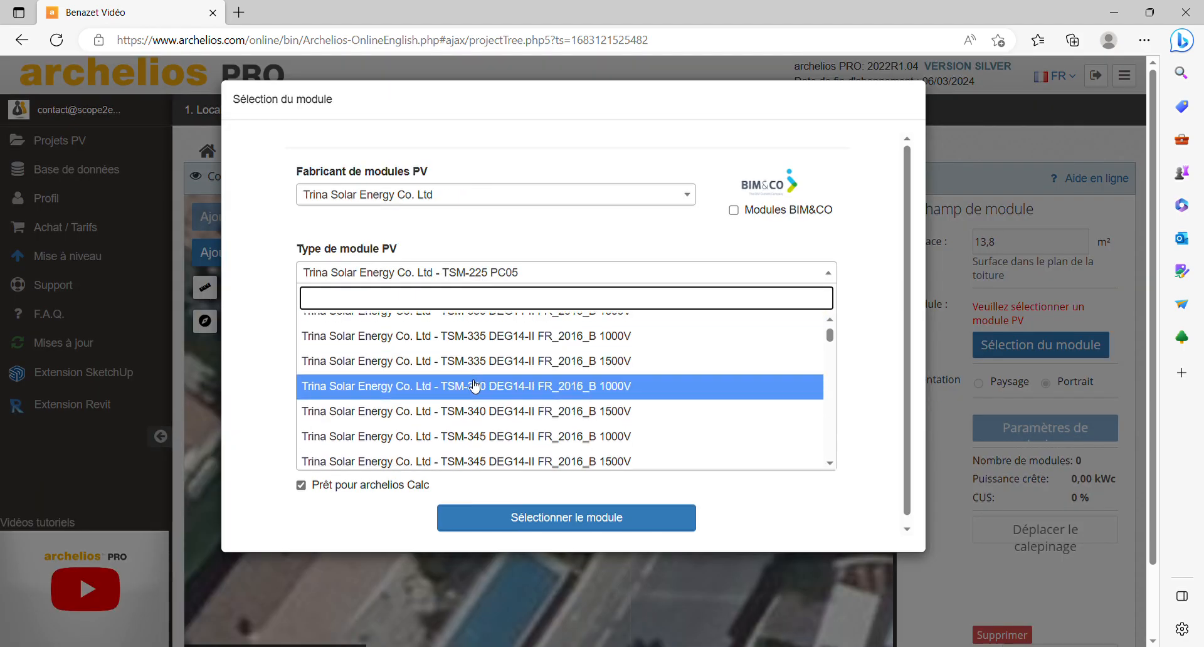
scroll(473, 386, down, 10)
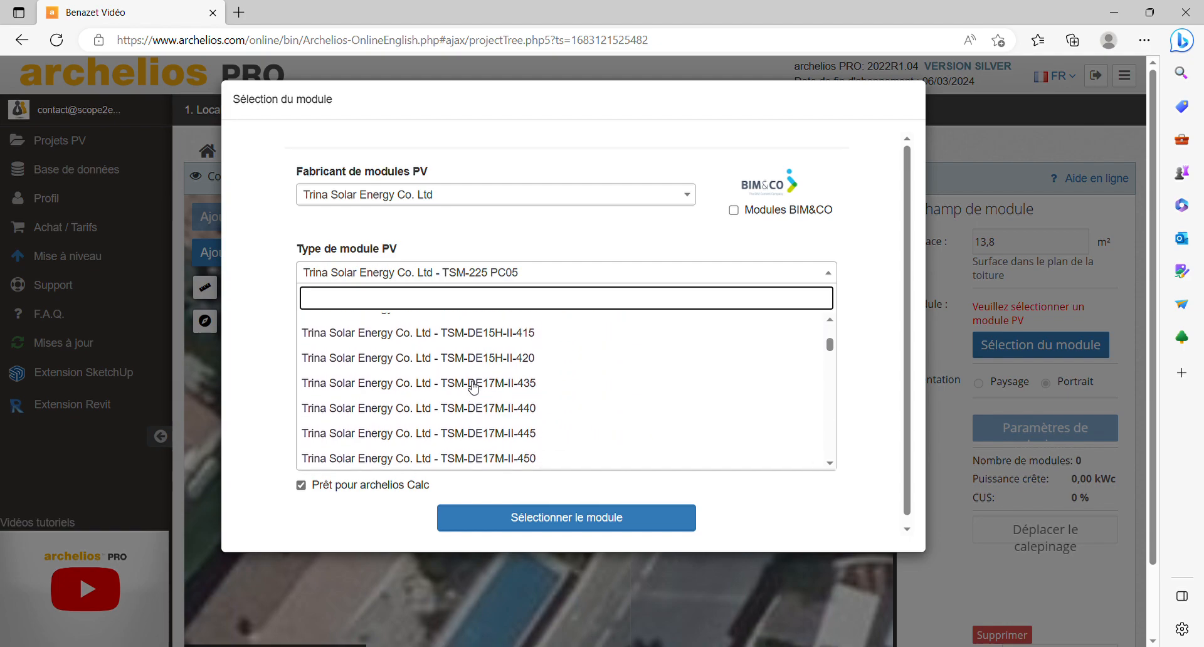
scroll(475, 389, down, 10)
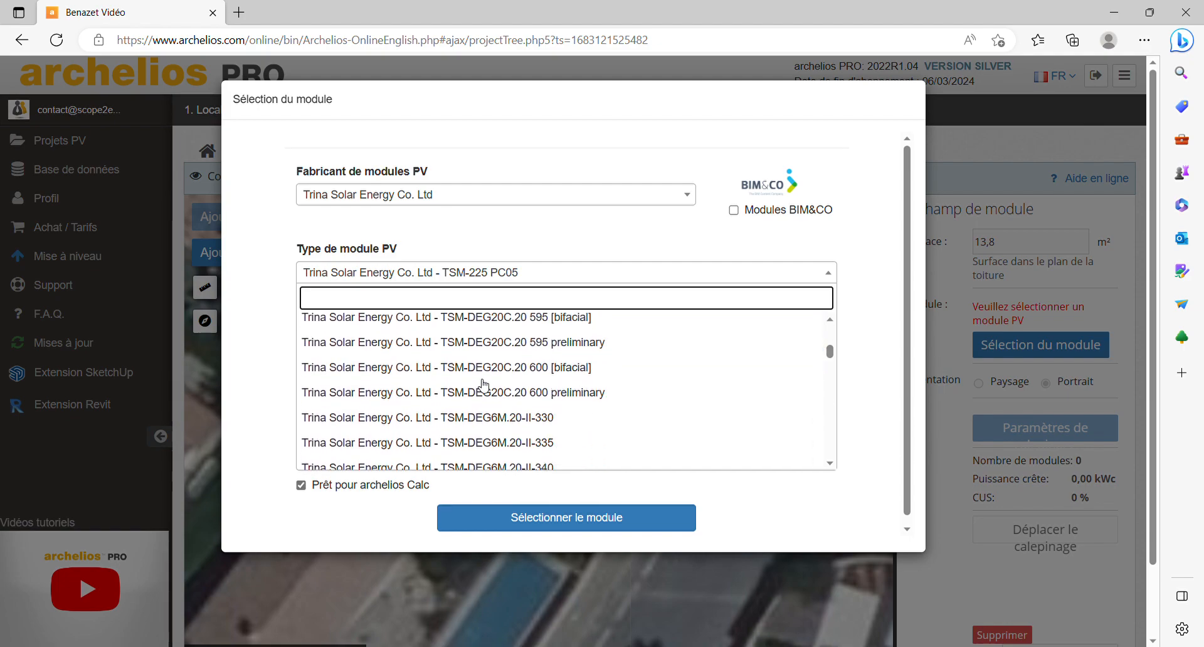
scroll(483, 385, down, 10)
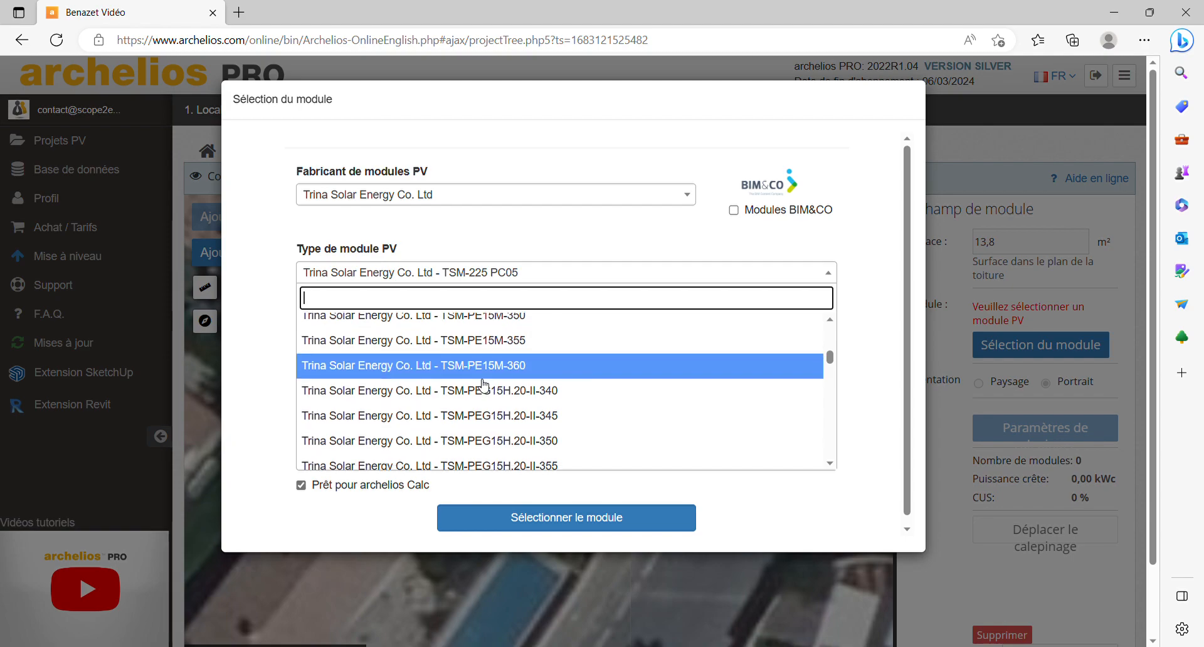
scroll(484, 385, down, 10)
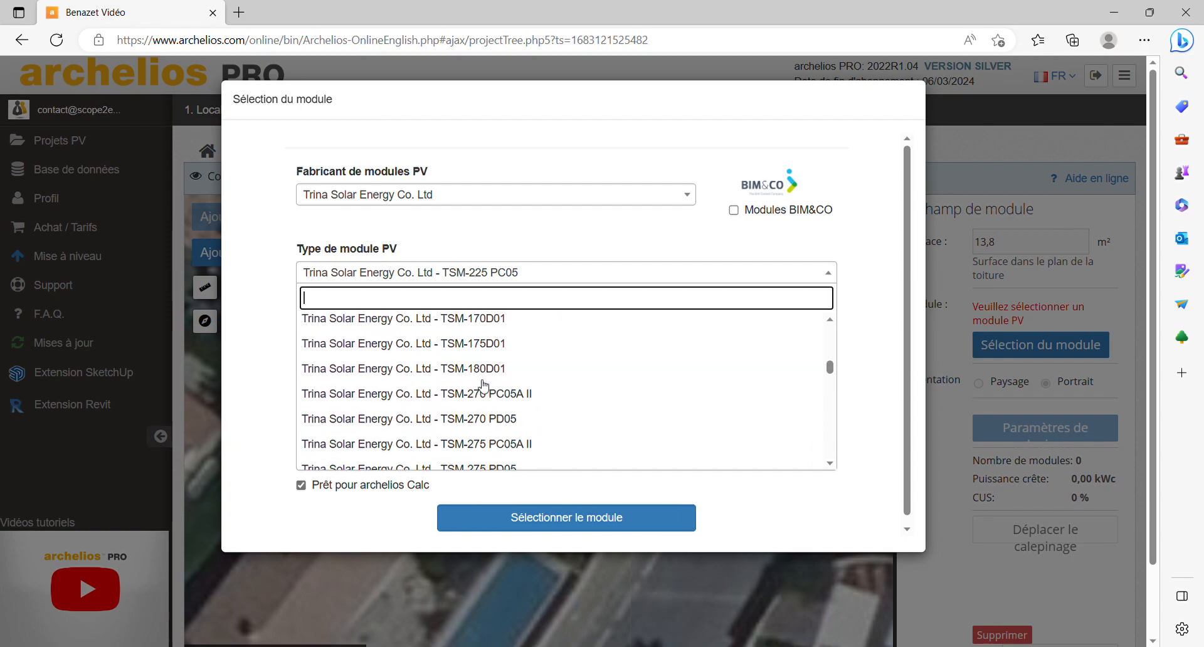
scroll(486, 391, down, 3)
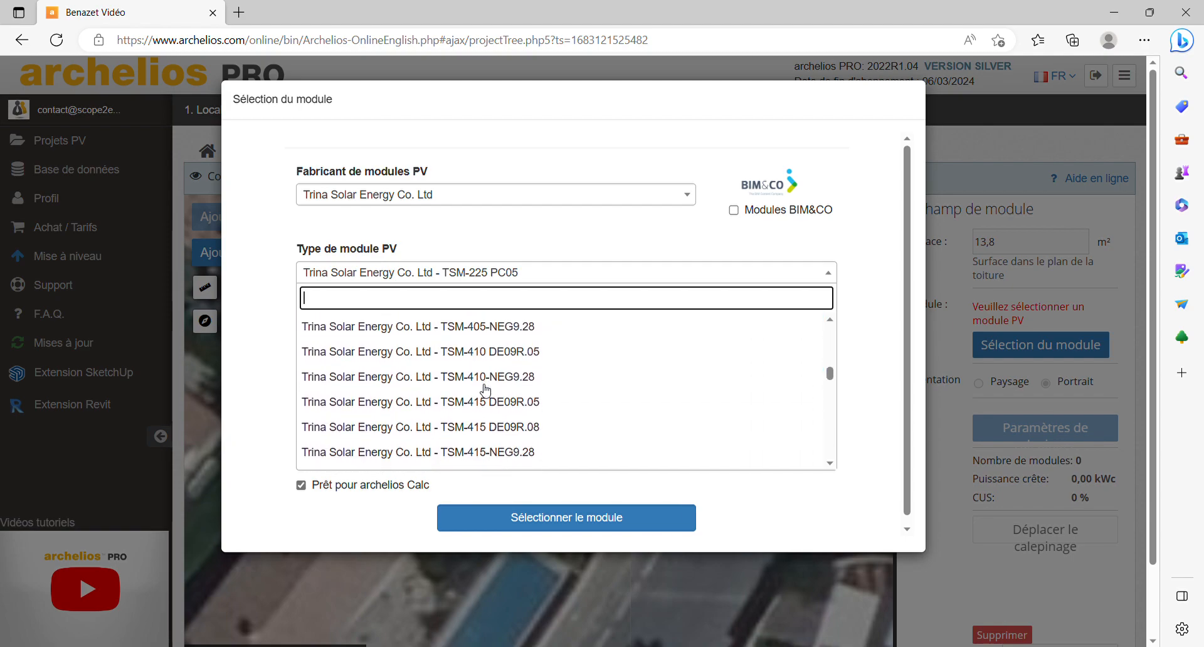
scroll(486, 391, down, 3)
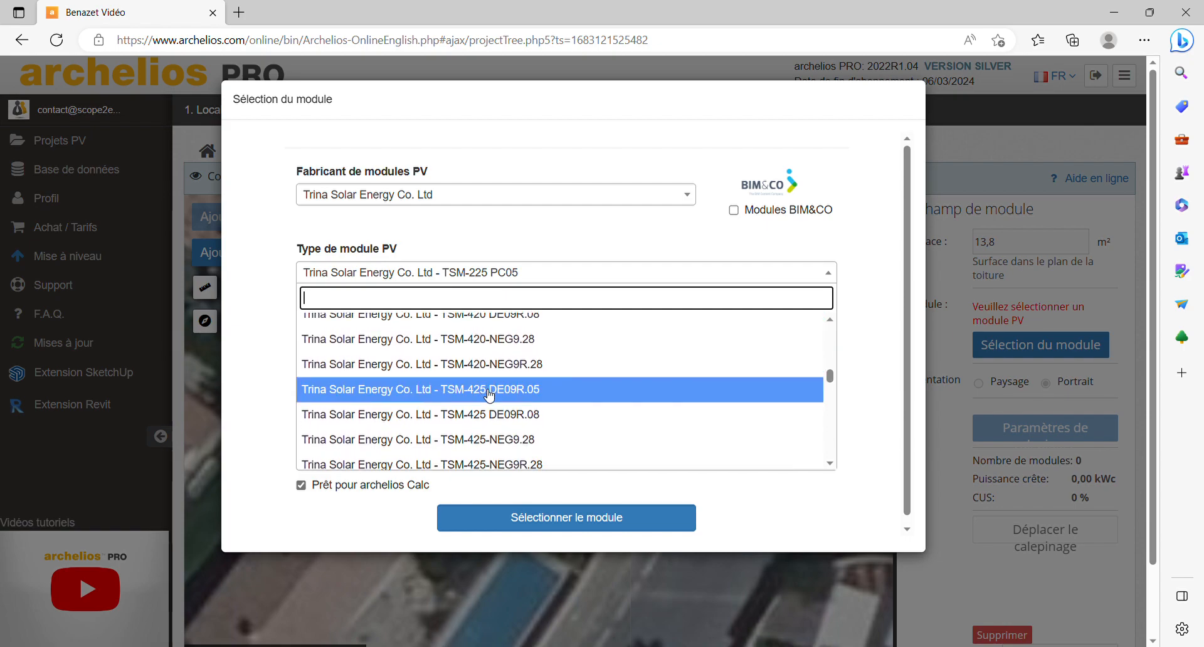
click(490, 391)
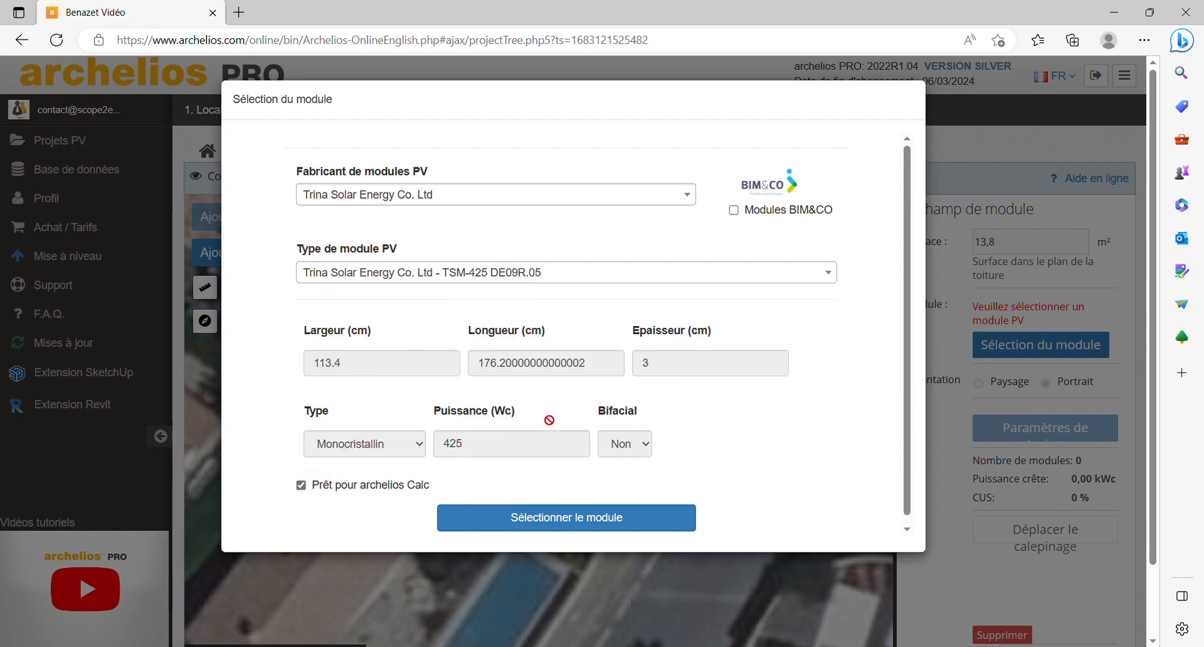
Step: Confirm the selected TSM-425 DE09R.05 module for the field and limit the layout to a maximum of 4 modules
click(575, 529)
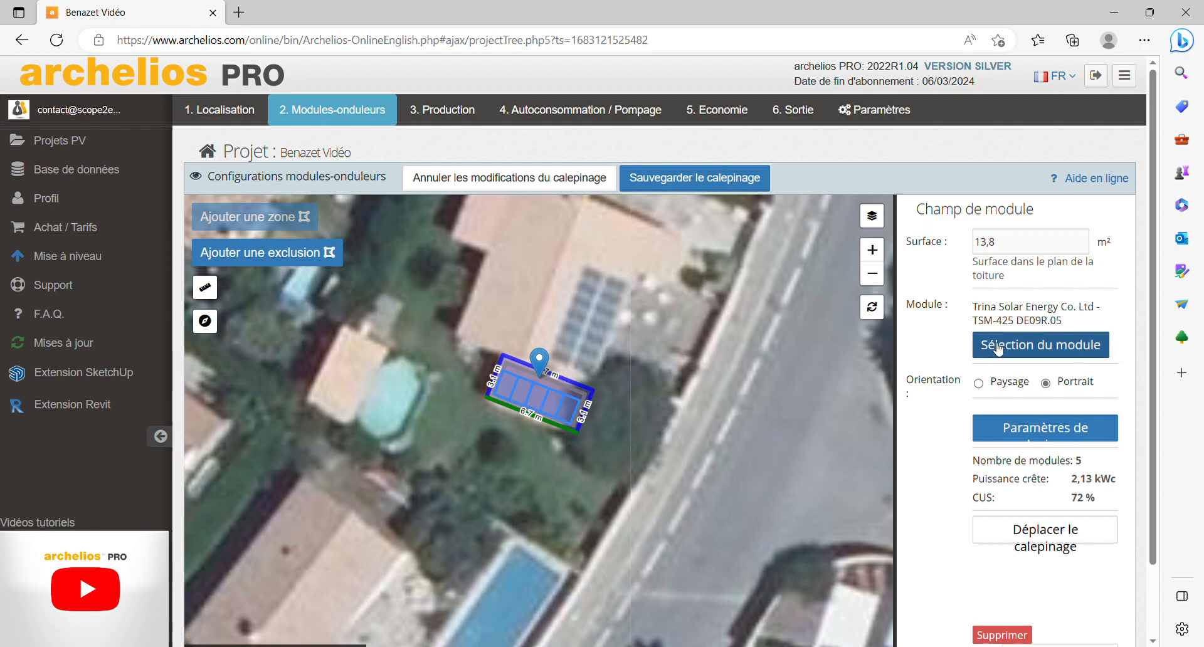
click(1032, 426)
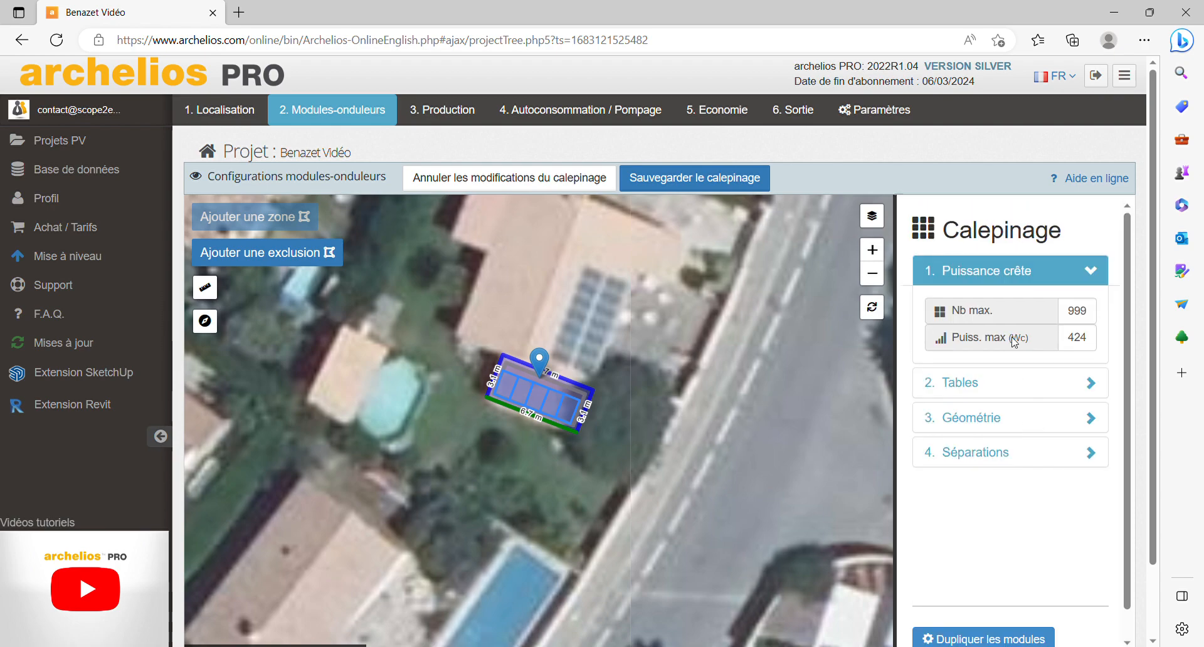
double_click(1078, 314)
text(4)
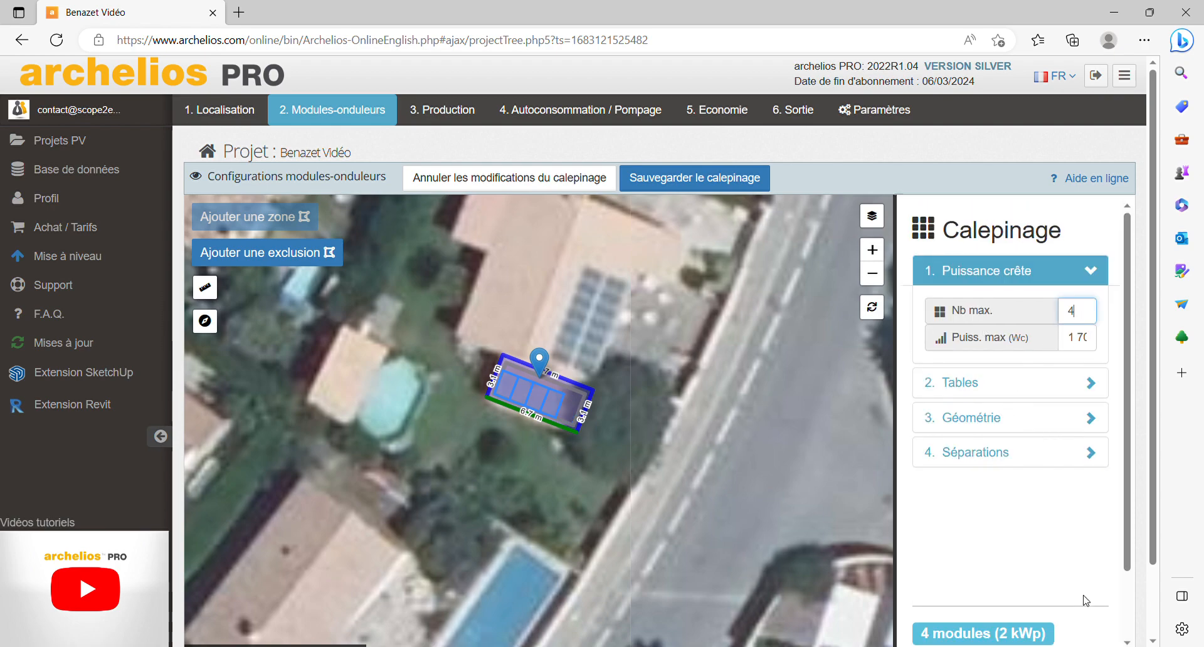
Step: Set the field's module tilt C to 6° from horizontal in the layout geometry
click(1049, 414)
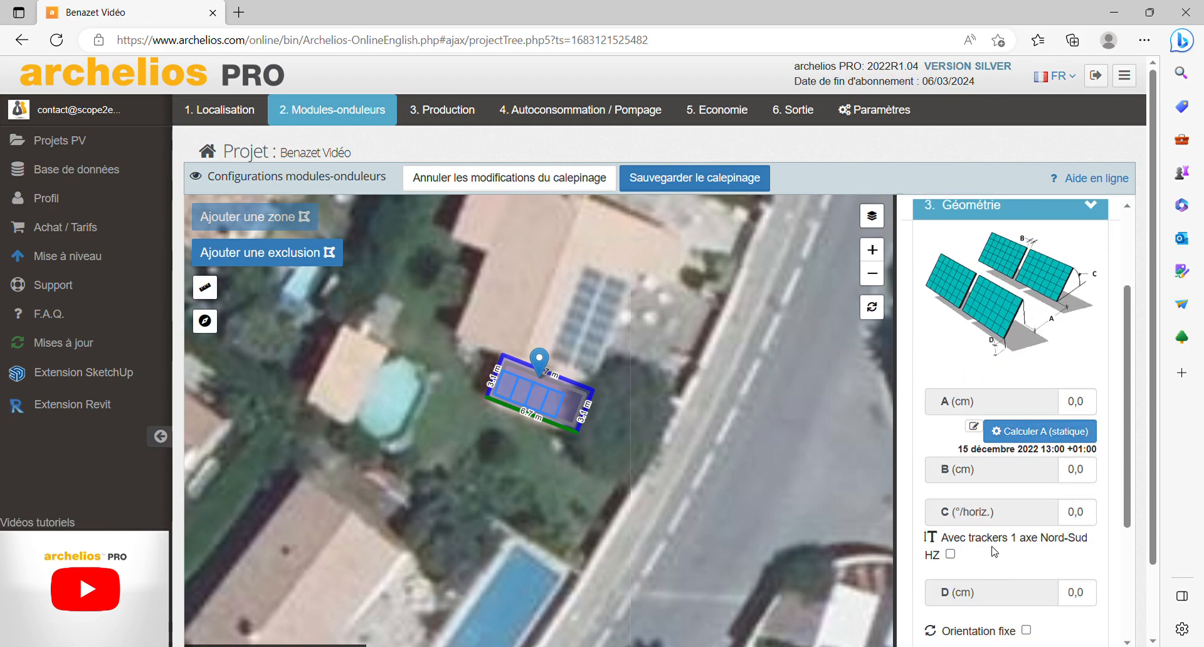
click(1080, 512)
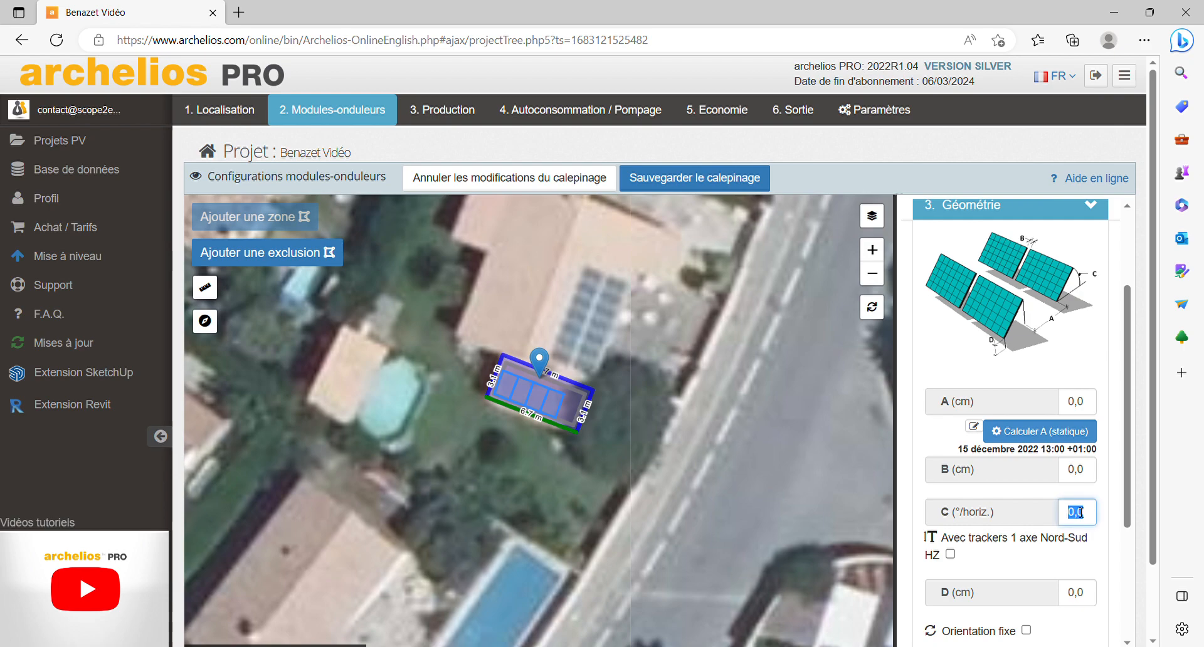
text(6)
Step: Deselect the module field and save the roof layout
scroll(818, 326, down, 1)
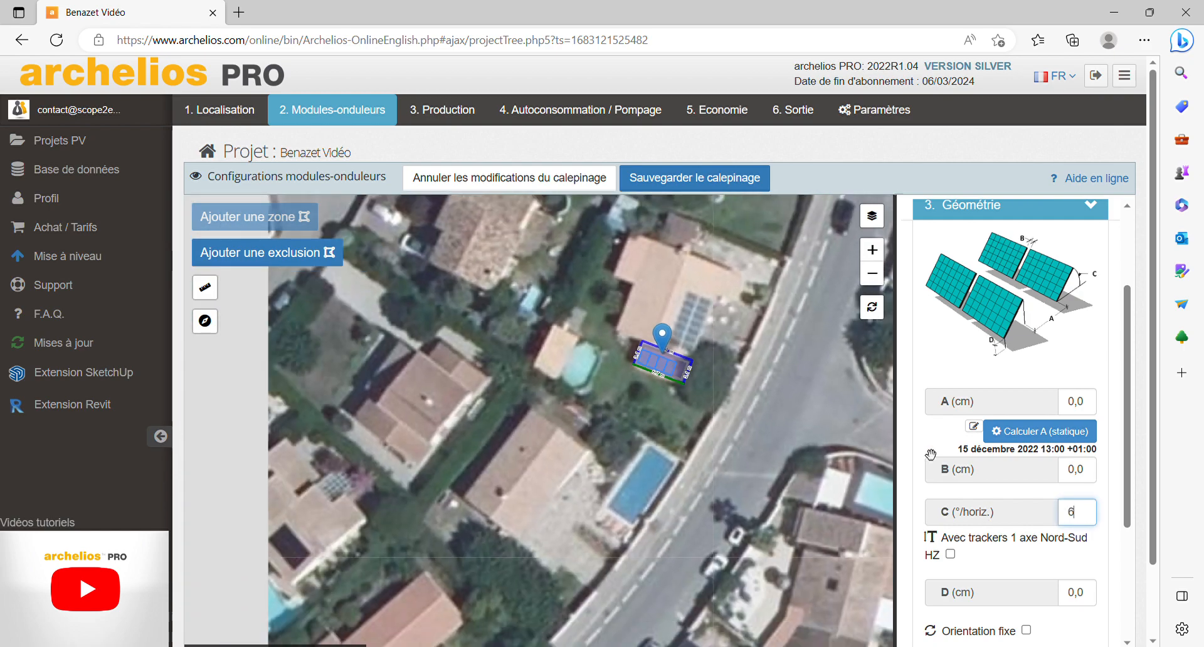
click(710, 380)
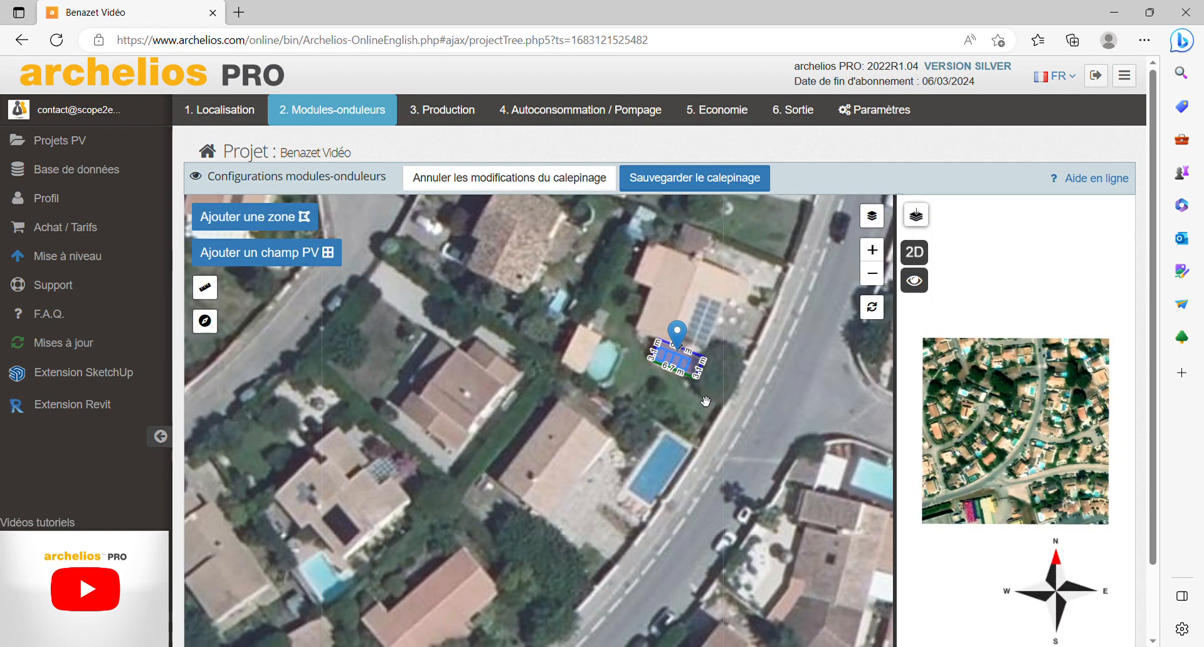
scroll(705, 391, up, 3)
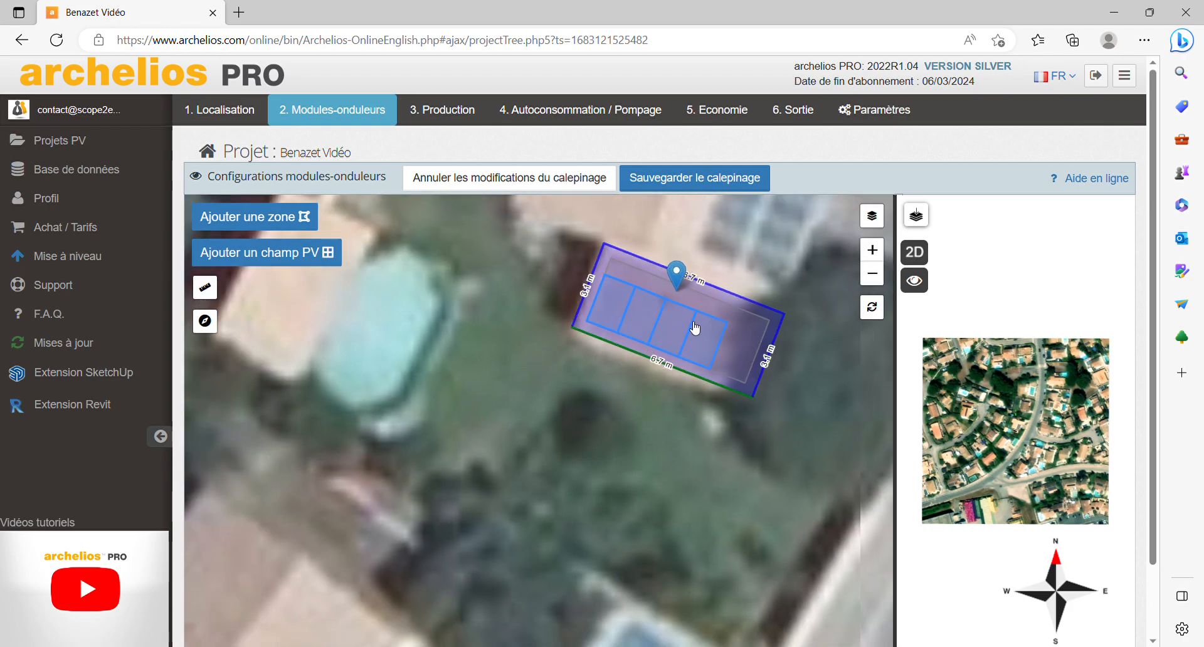
click(694, 186)
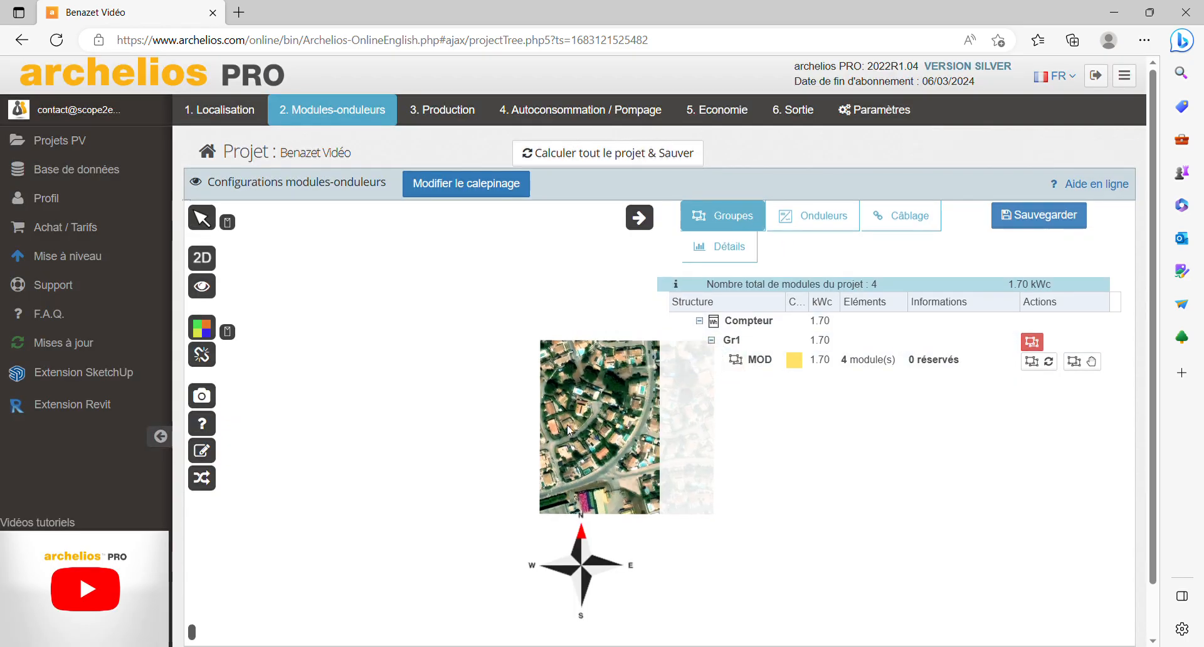
Step: Start adding an inverter to the Gr1 module group and set the inverter manufacturer to Enphase Energy
scroll(525, 427, up, 5)
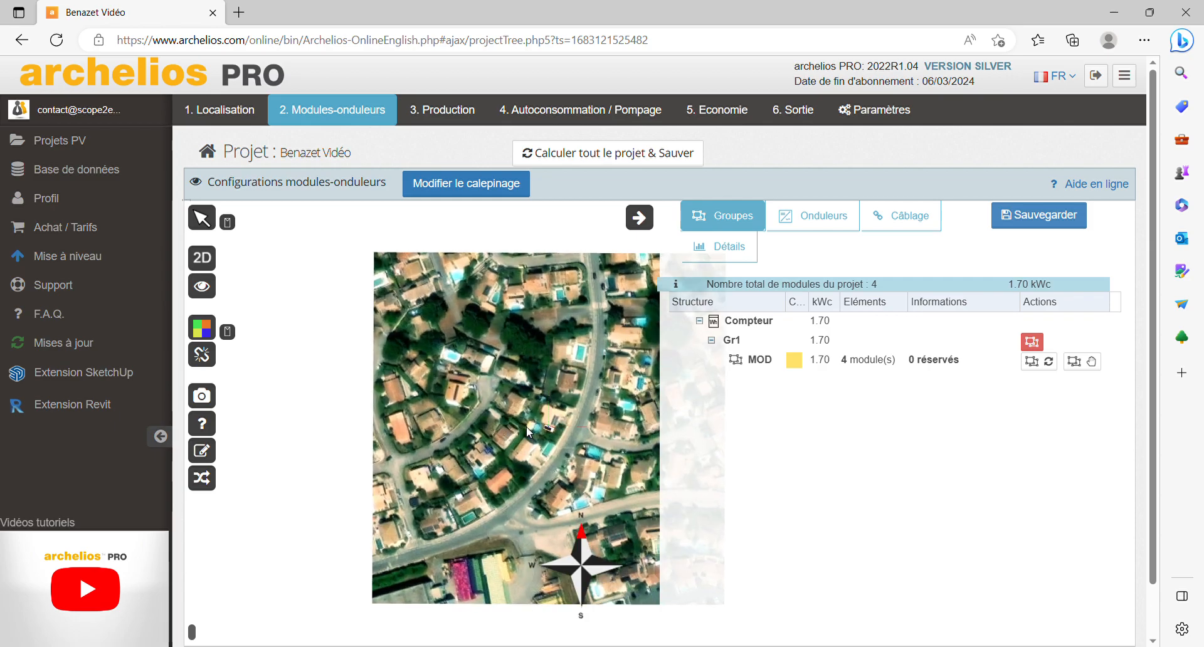
scroll(557, 413, up, 5)
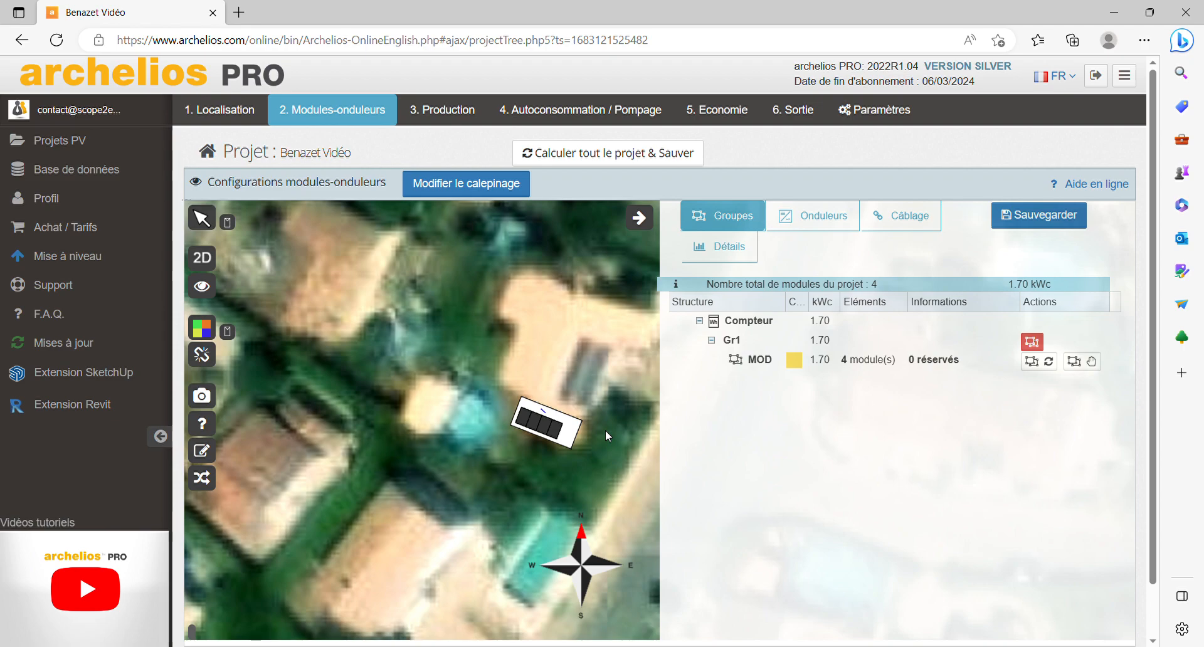
click(812, 223)
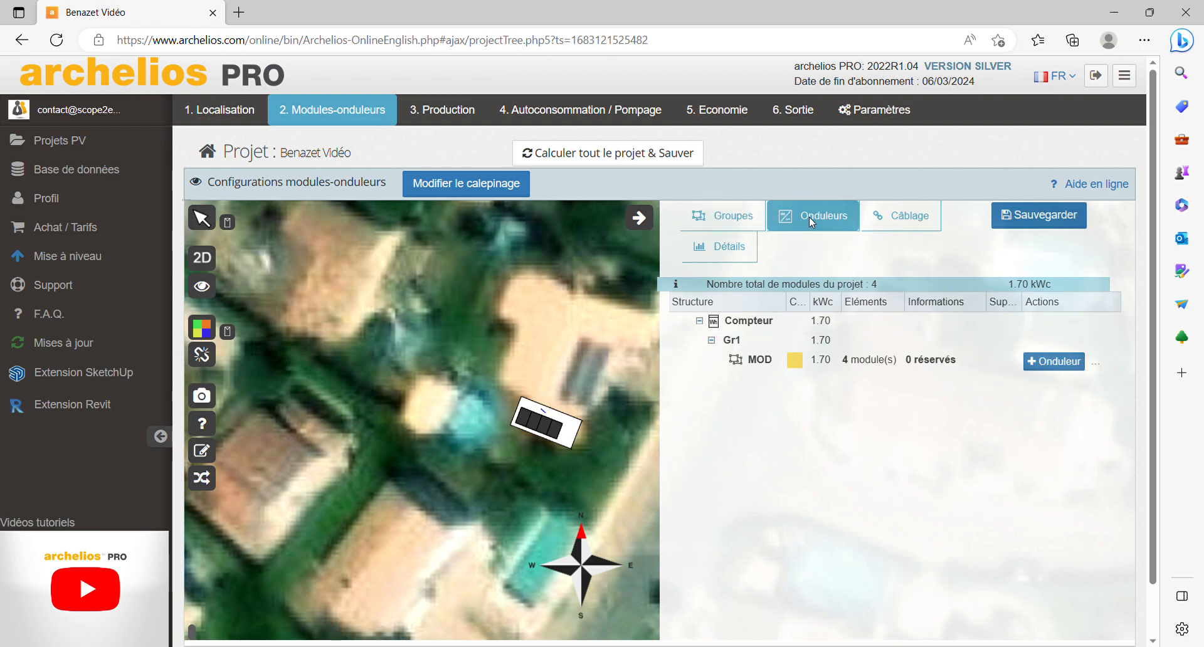
click(1076, 364)
scroll(404, 412, down, 2)
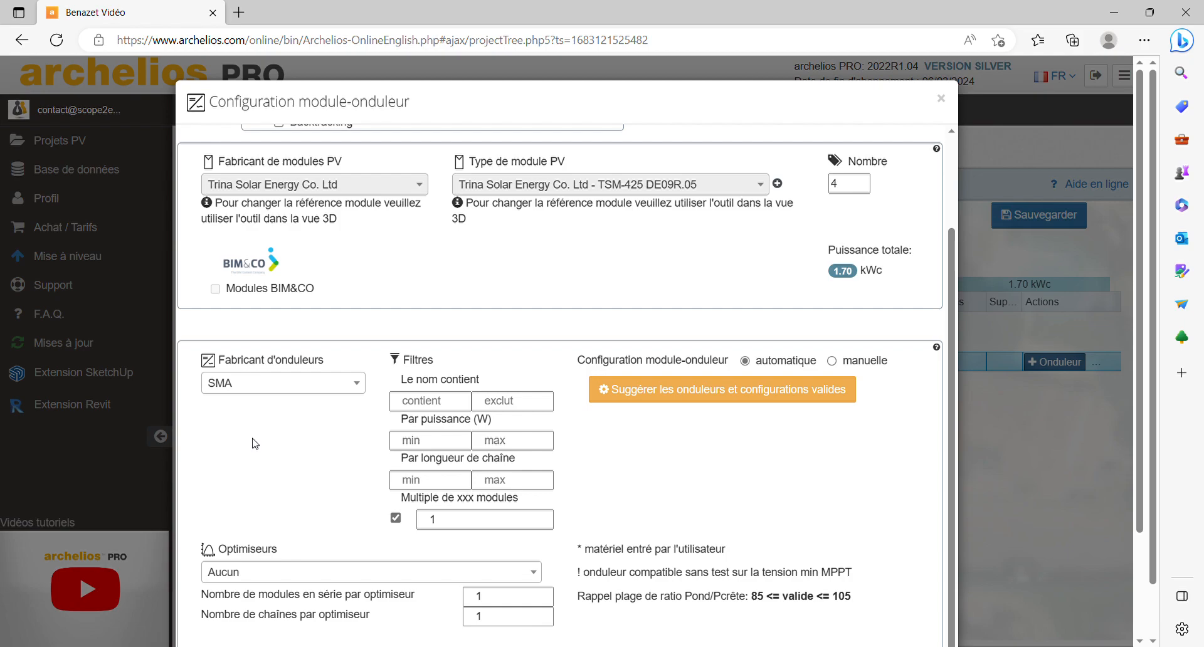
click(351, 392)
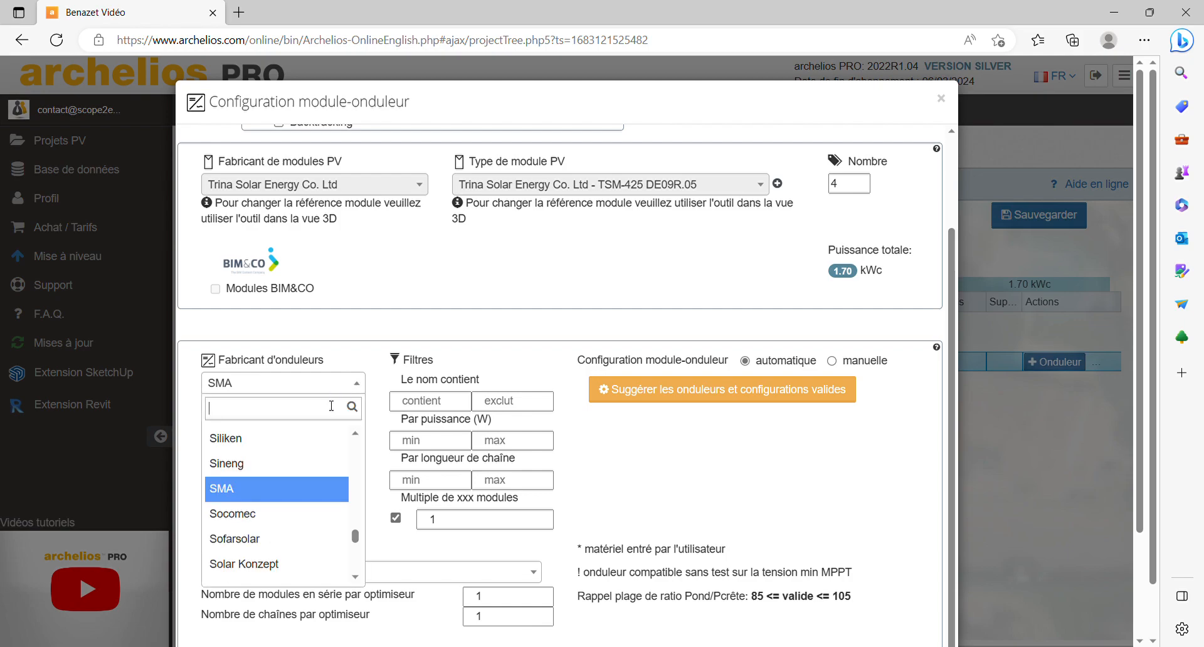
text(enphase)
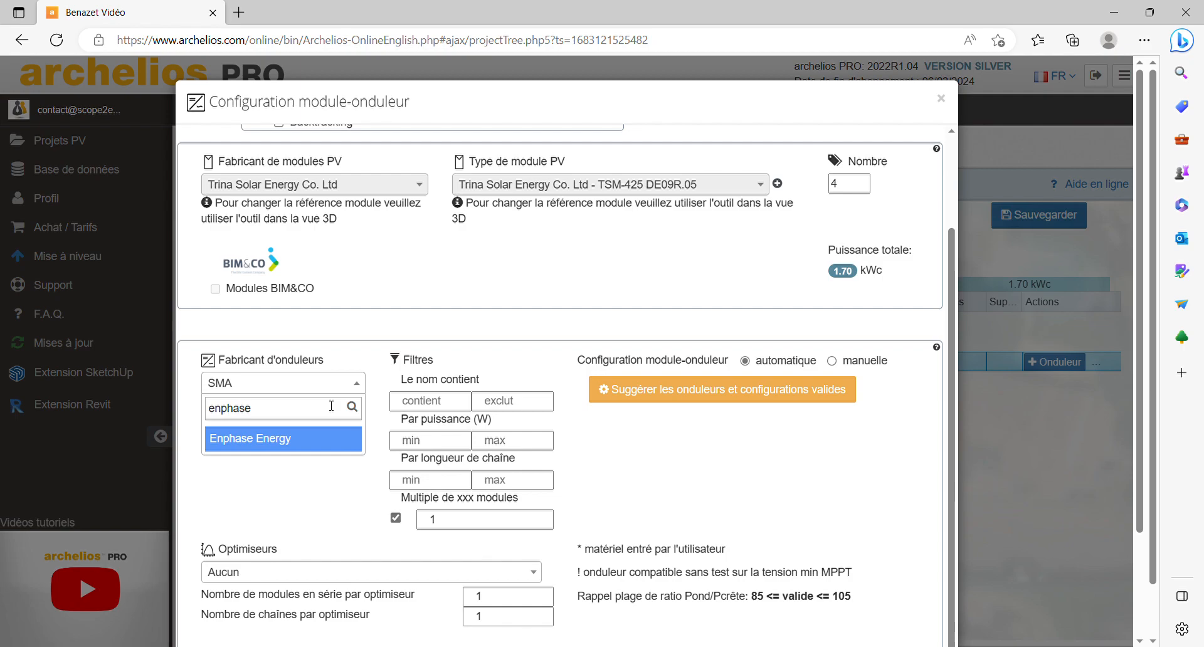
click(324, 441)
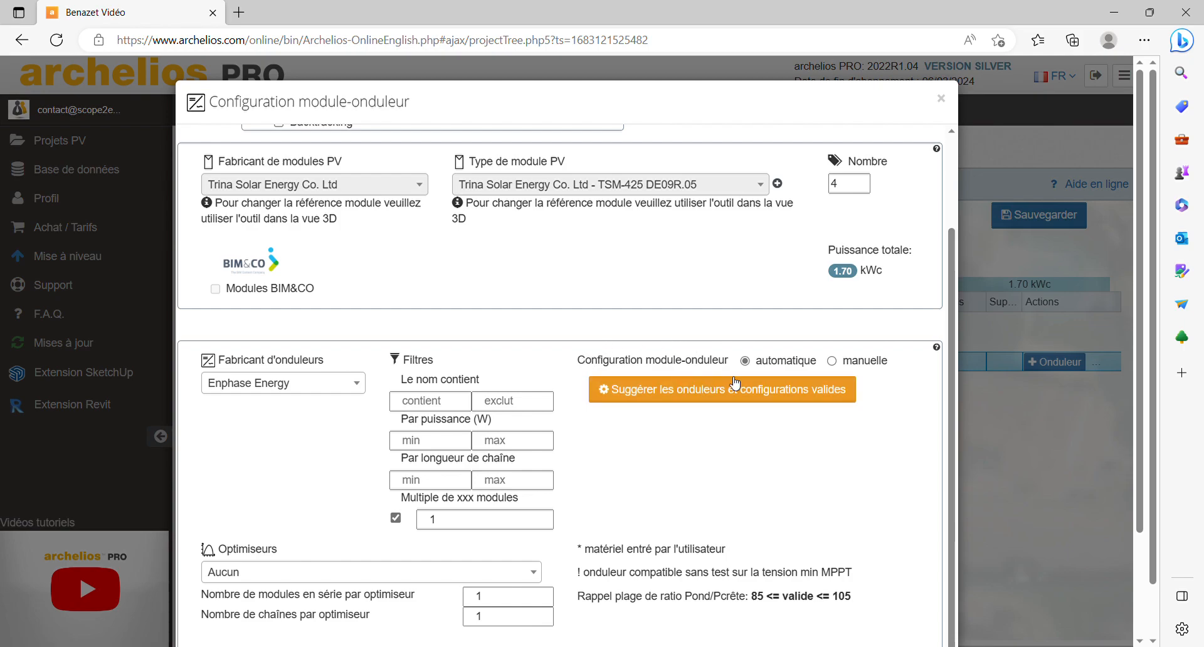
Step: Generate the valid inverter suggestions and validate the configuration of four Enphase IQ8HC-72-M-INT inverters with one module each
click(696, 400)
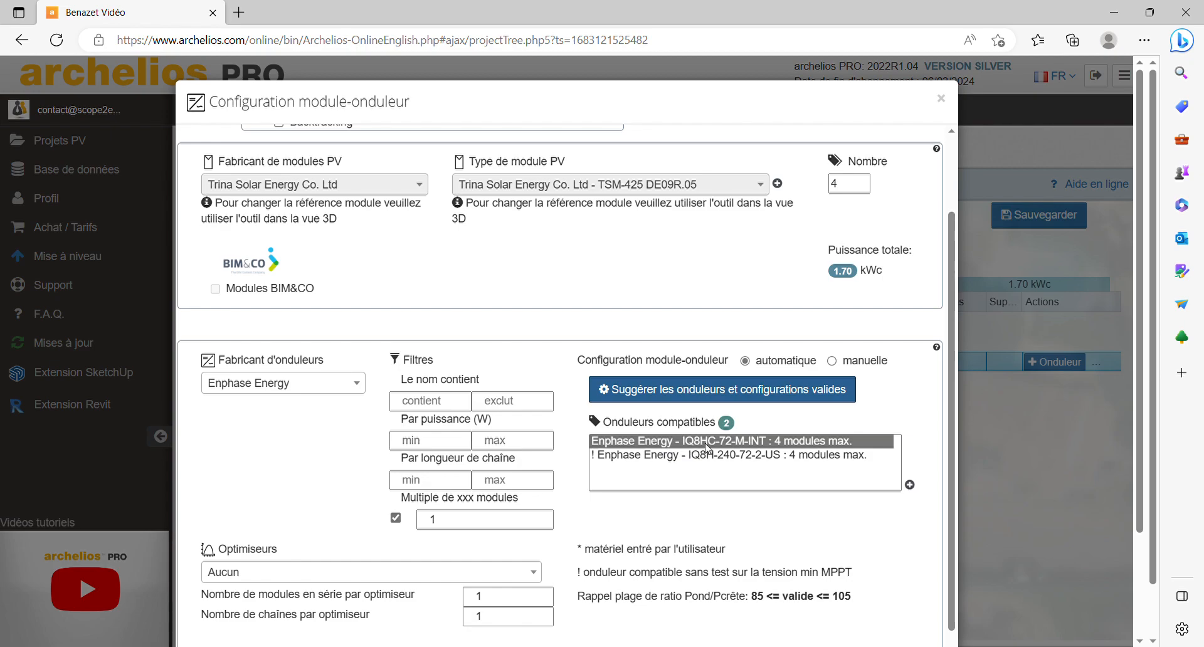
scroll(707, 448, down, 1)
scroll(708, 447, down, 4)
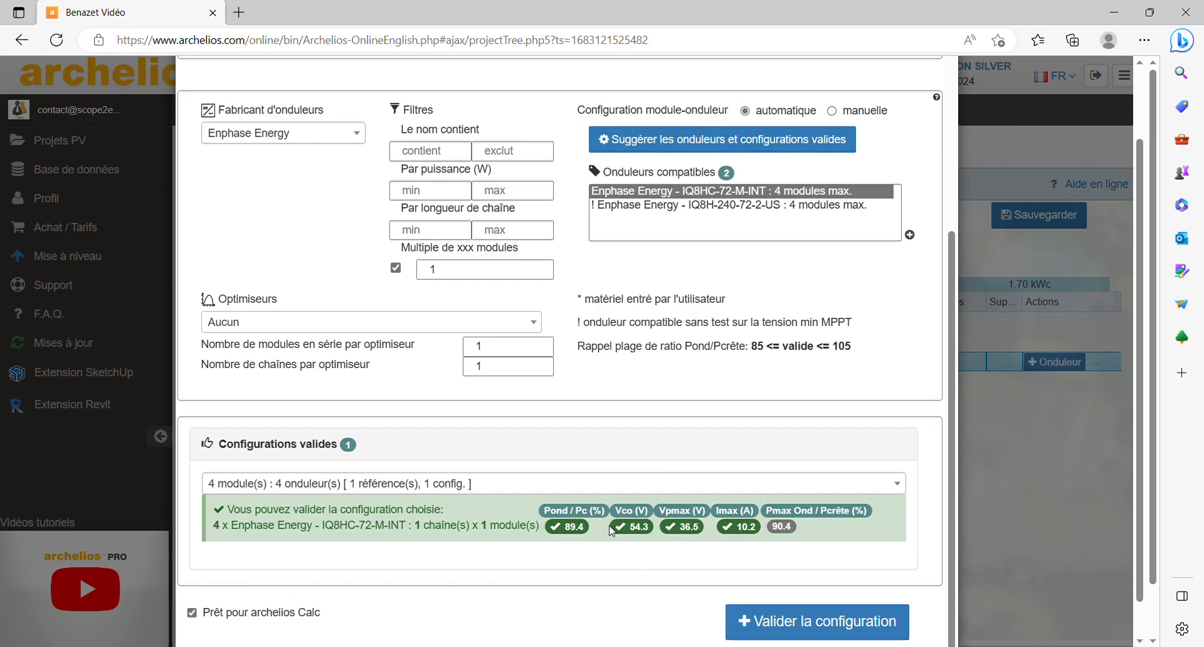
click(802, 626)
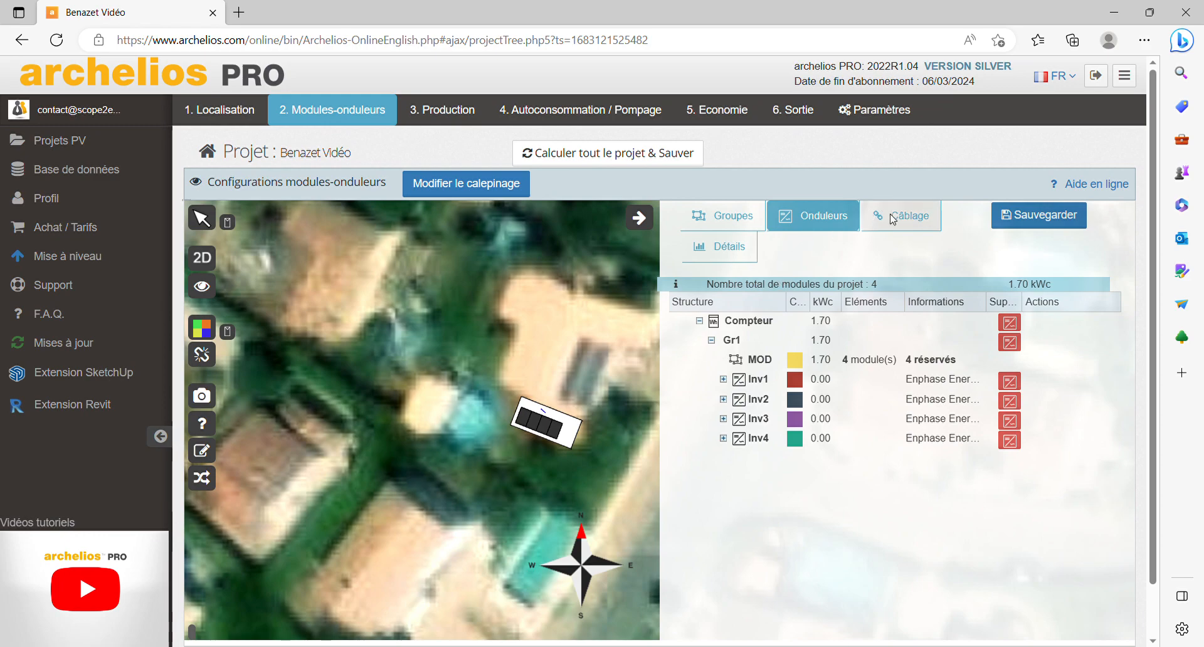
Step: Open the wiring stage and expand inverters Inv1 to Inv4 down to their strings
click(894, 220)
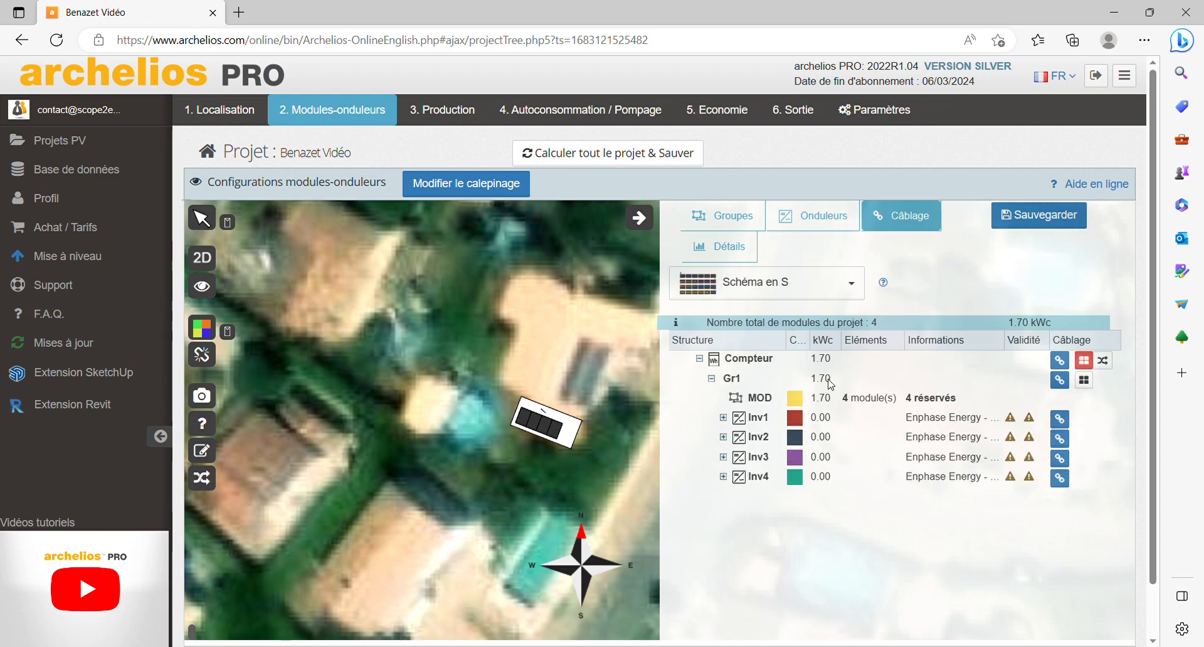
click(723, 418)
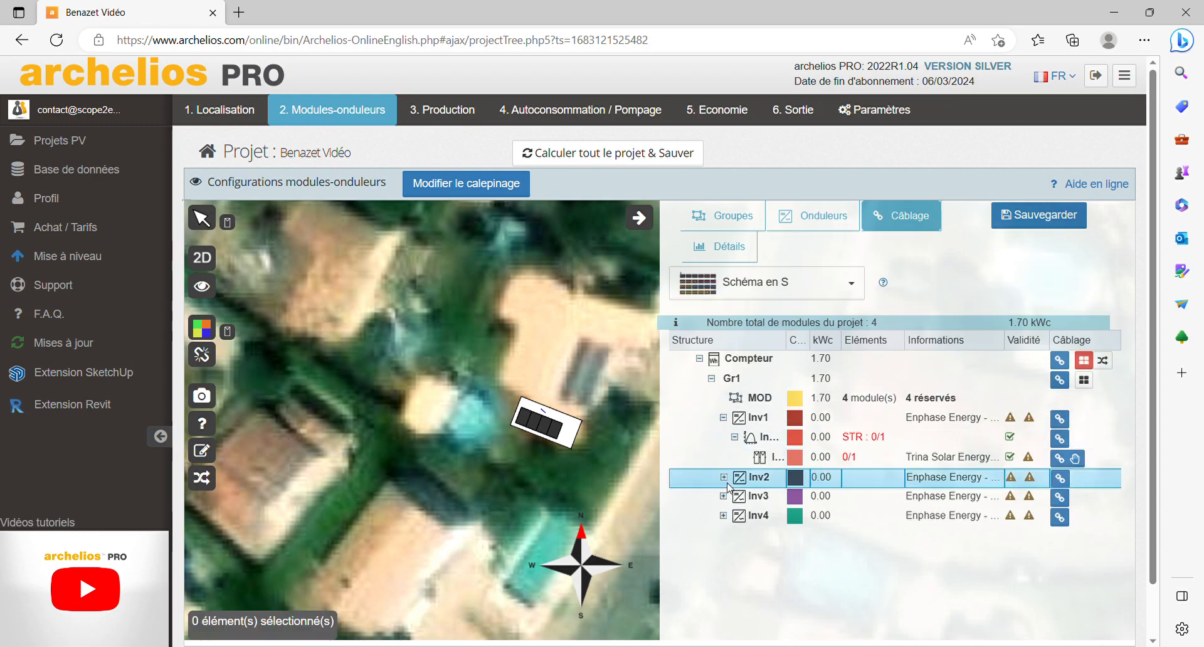
click(723, 477)
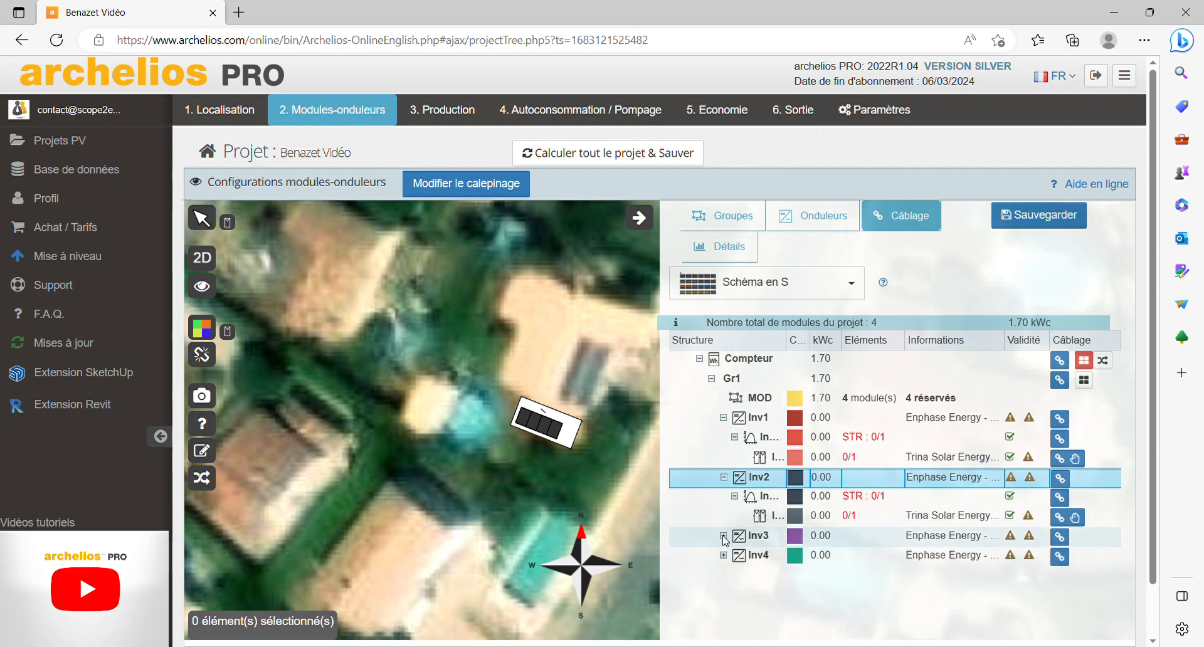
click(723, 535)
click(723, 594)
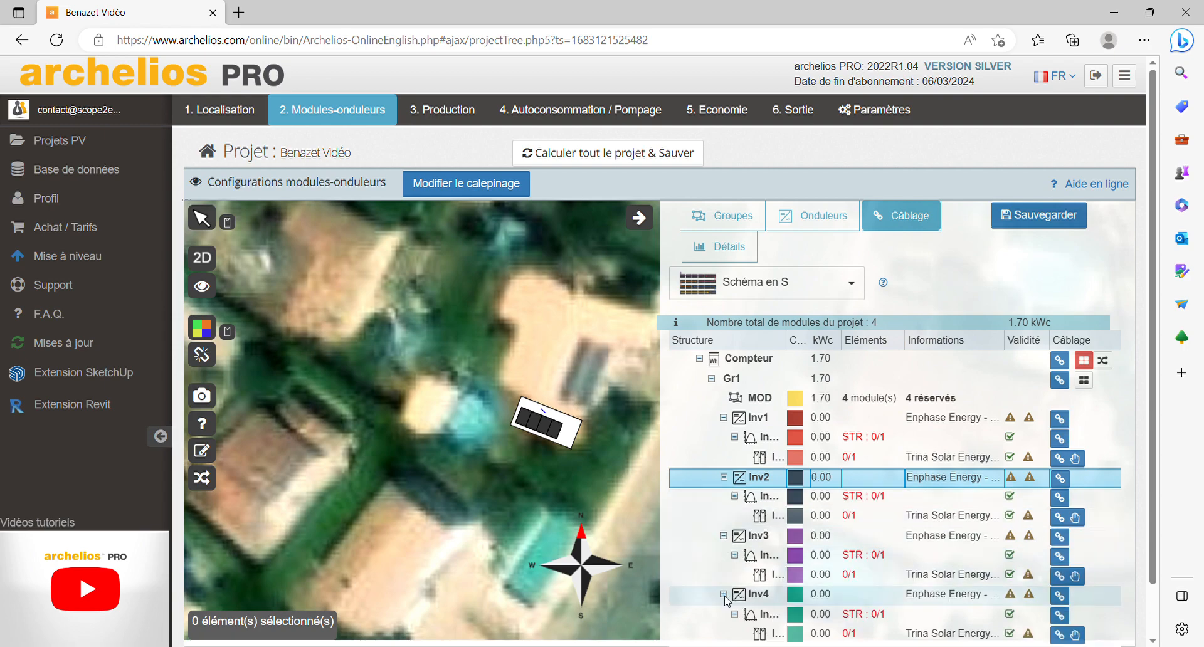
Step: Wire the easternmost module to Inv1's string and the module beside it to Inv2's string
scroll(596, 458, up, 3)
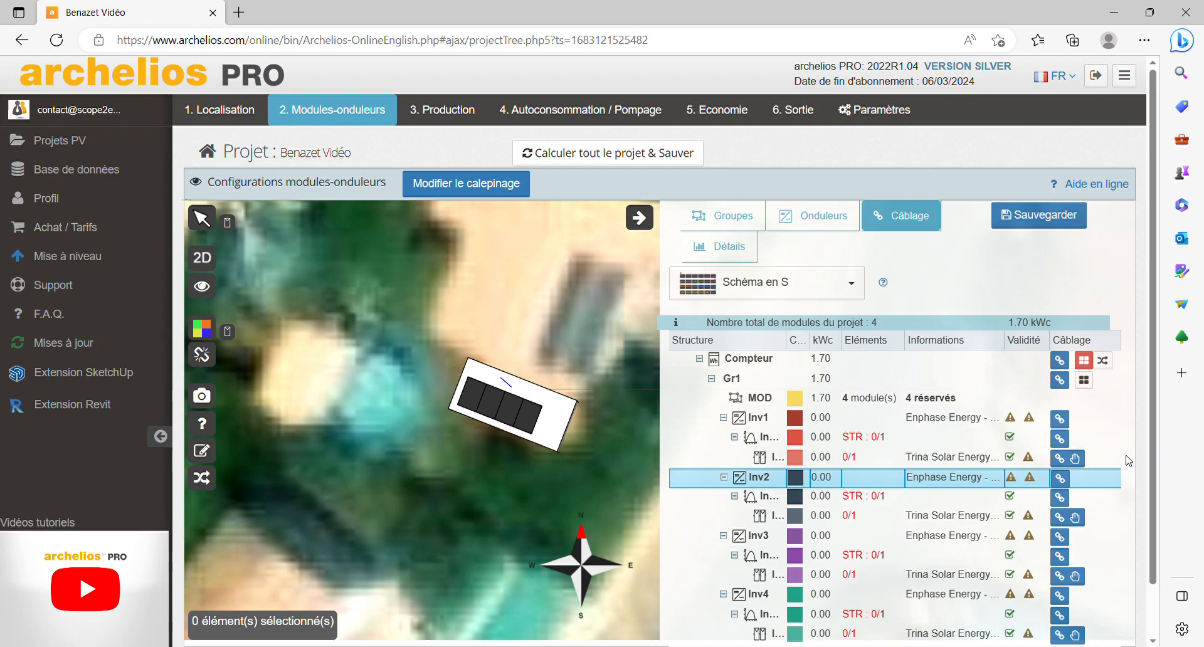
click(1059, 459)
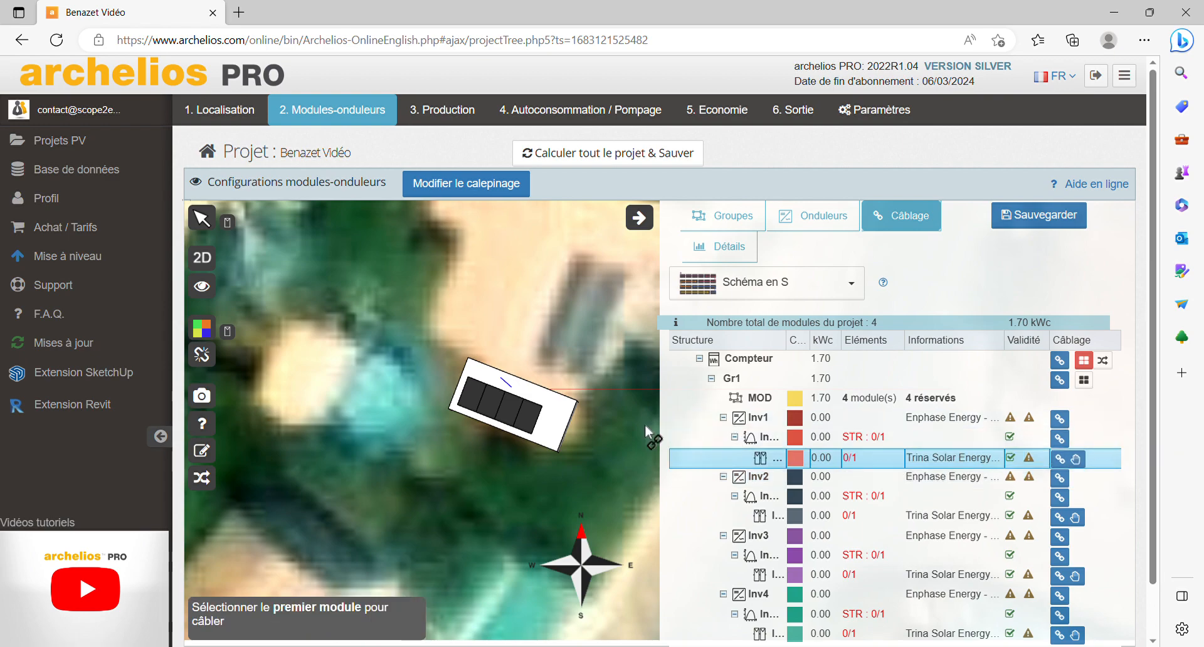
click(532, 420)
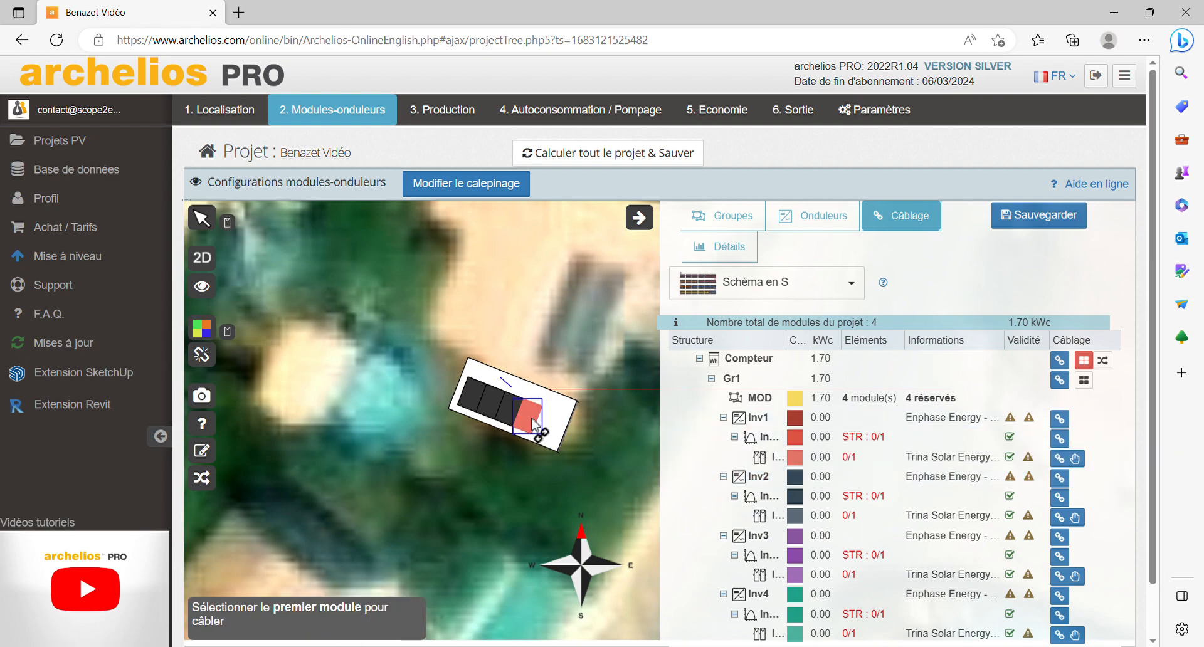
click(532, 420)
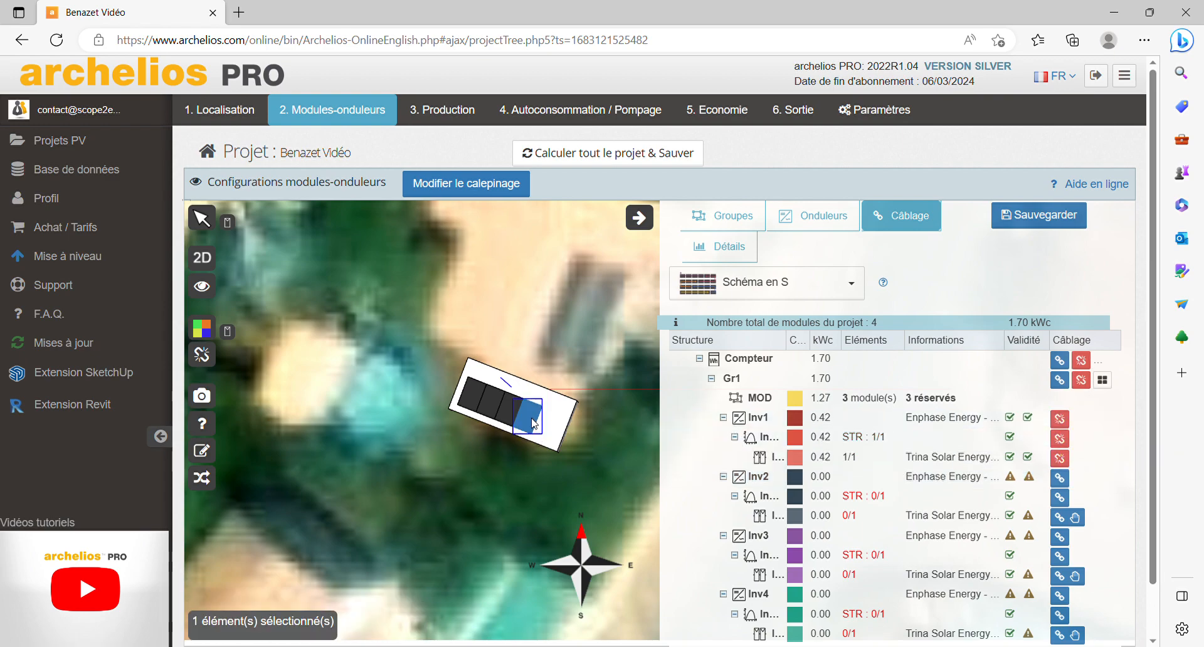
click(1075, 518)
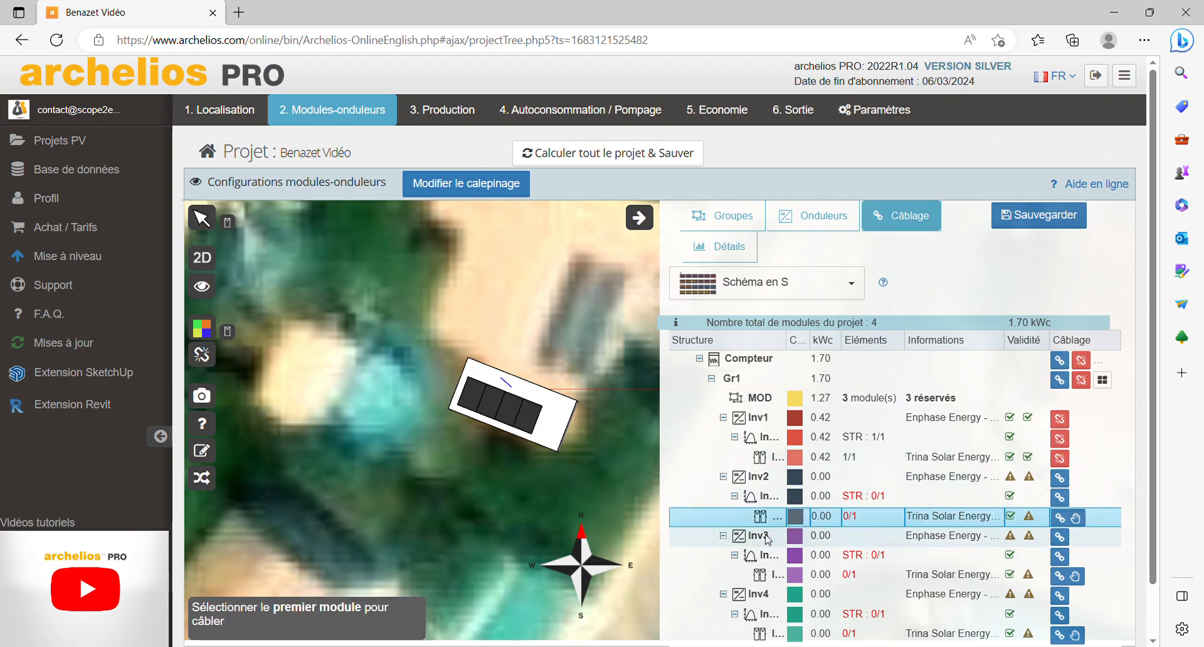
click(514, 419)
click(513, 413)
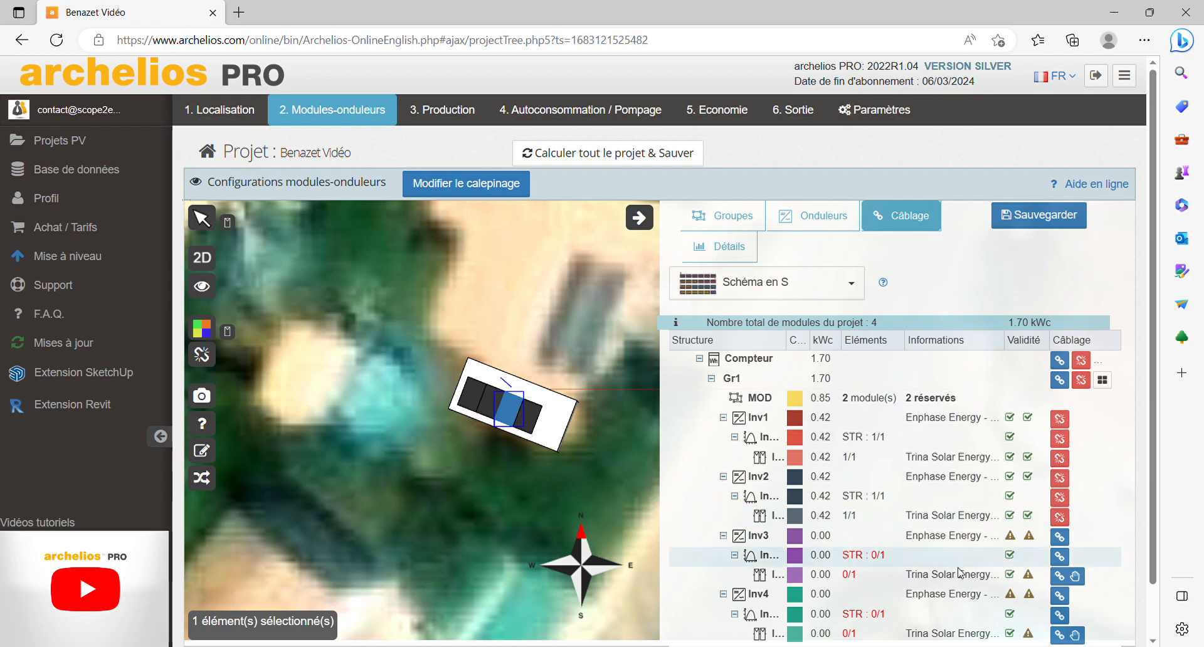
Step: Wire the second module from the west end to Inv3's string and the westernmost module to Inv4's string
click(1076, 577)
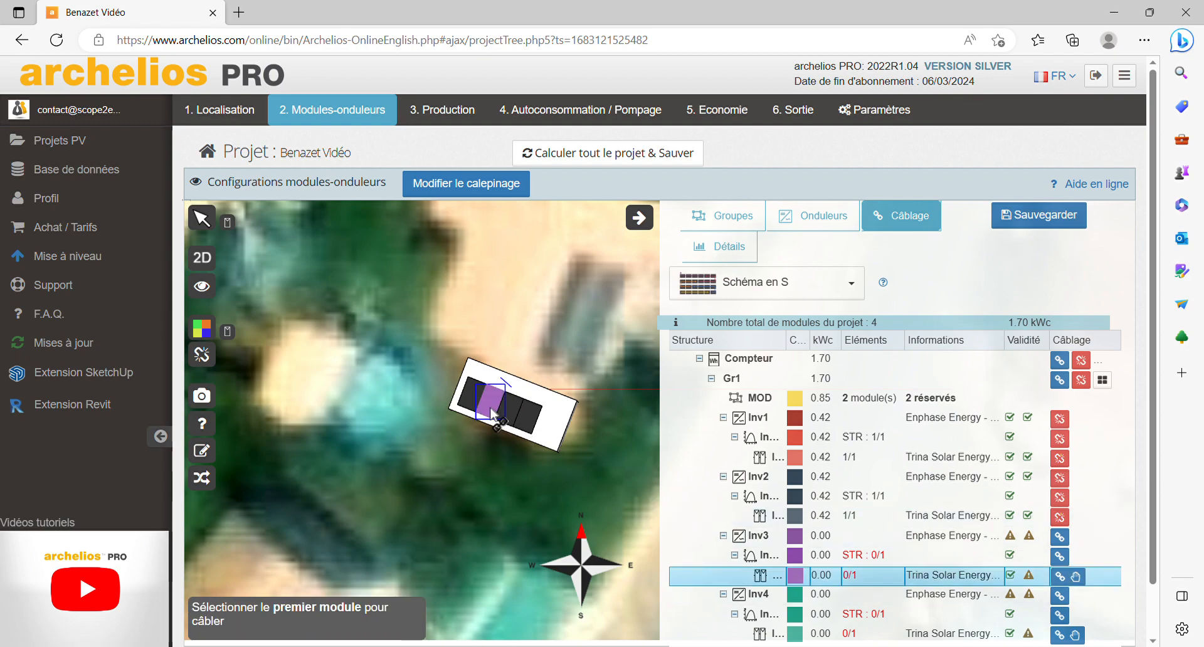
click(492, 413)
click(1060, 634)
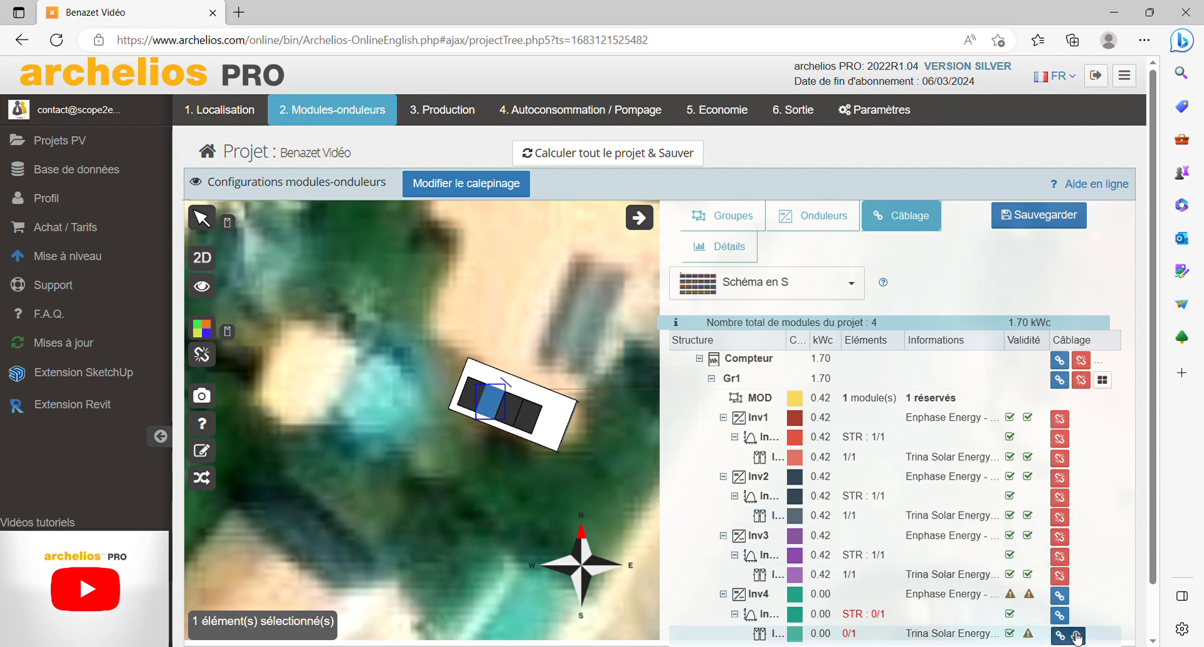
click(465, 404)
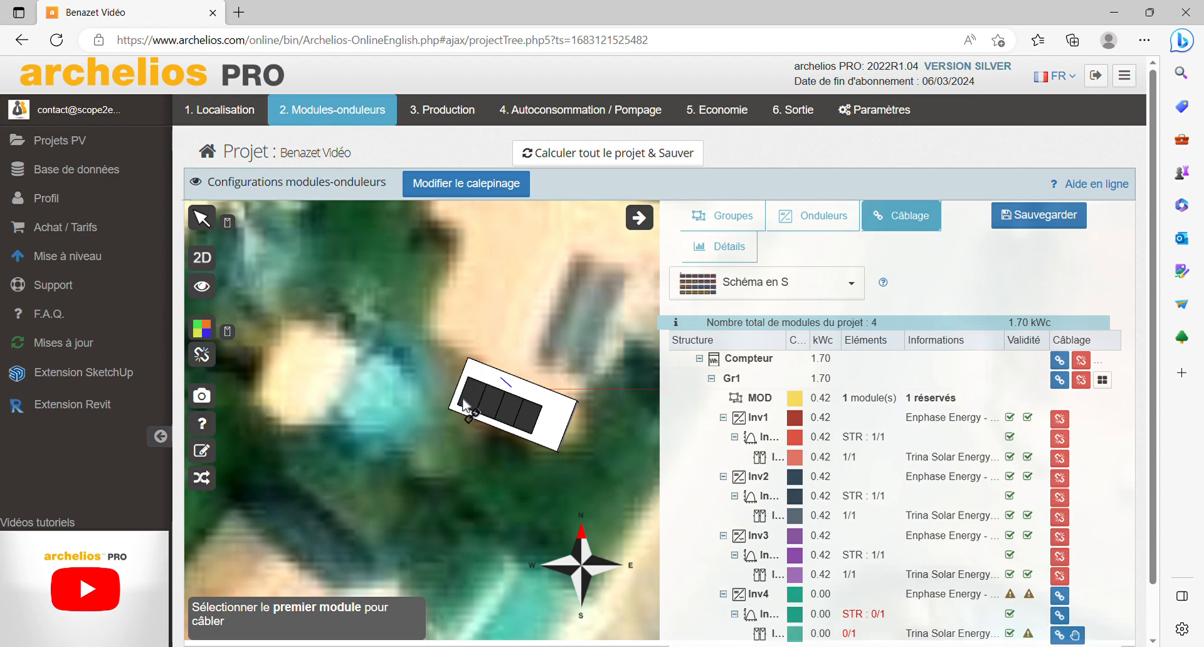
Step: Save the wiring with a full project calculation and view the production results with the monthly AC chart
click(1035, 215)
click(610, 176)
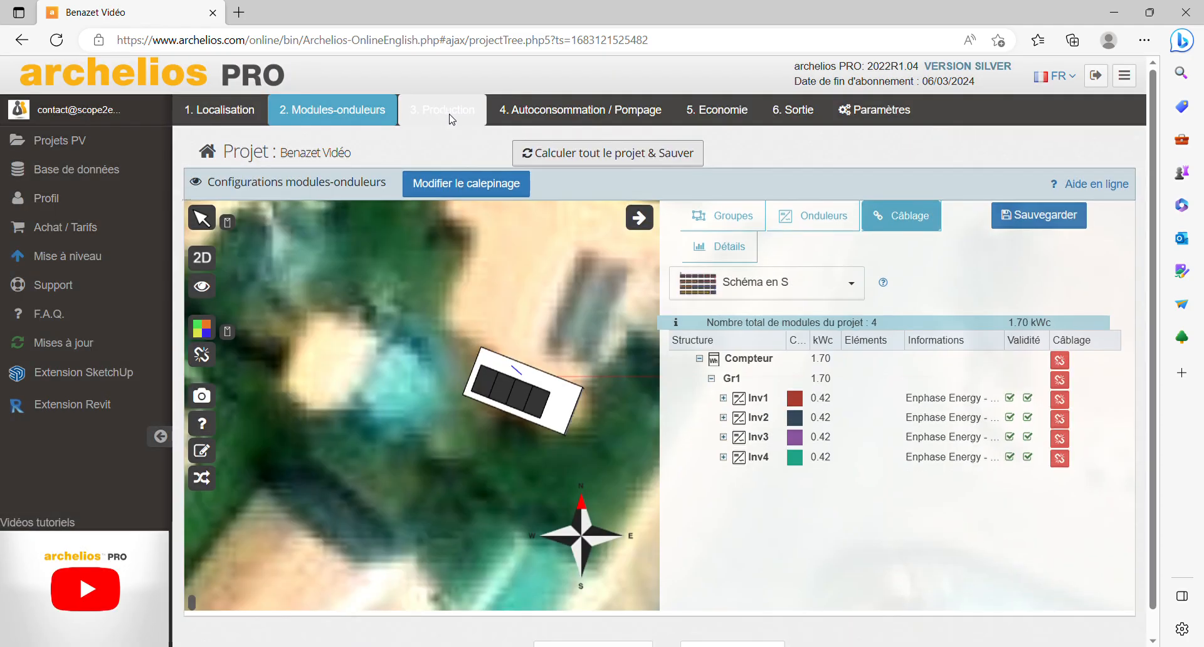
click(449, 114)
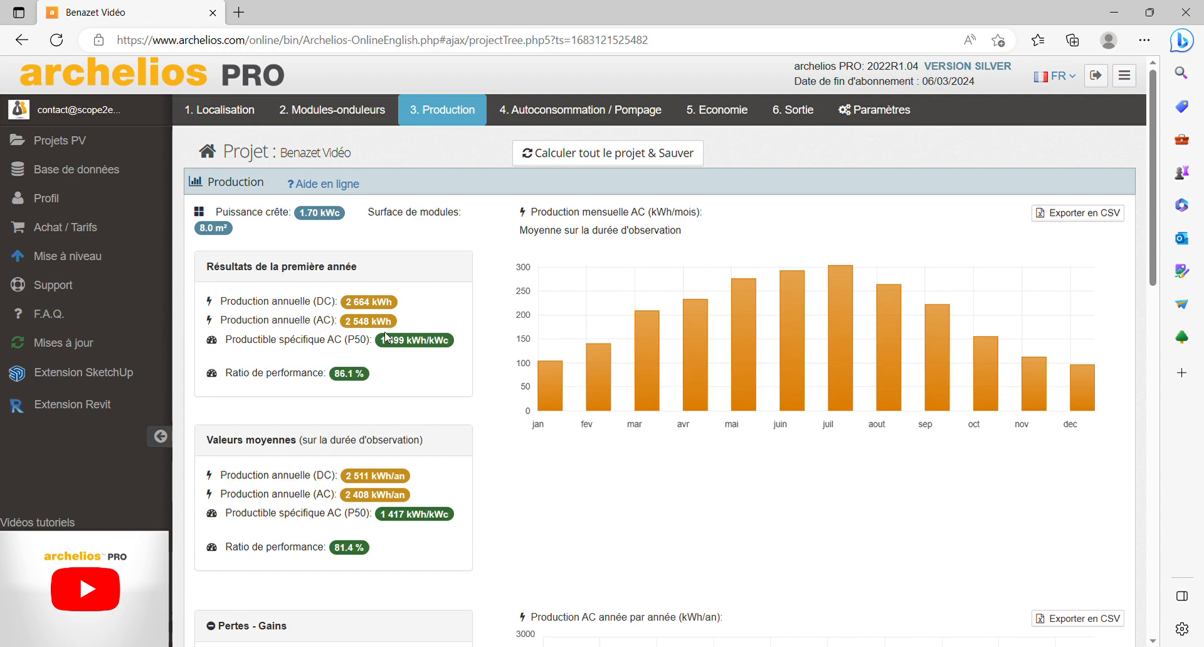
mouse_move(545, 380)
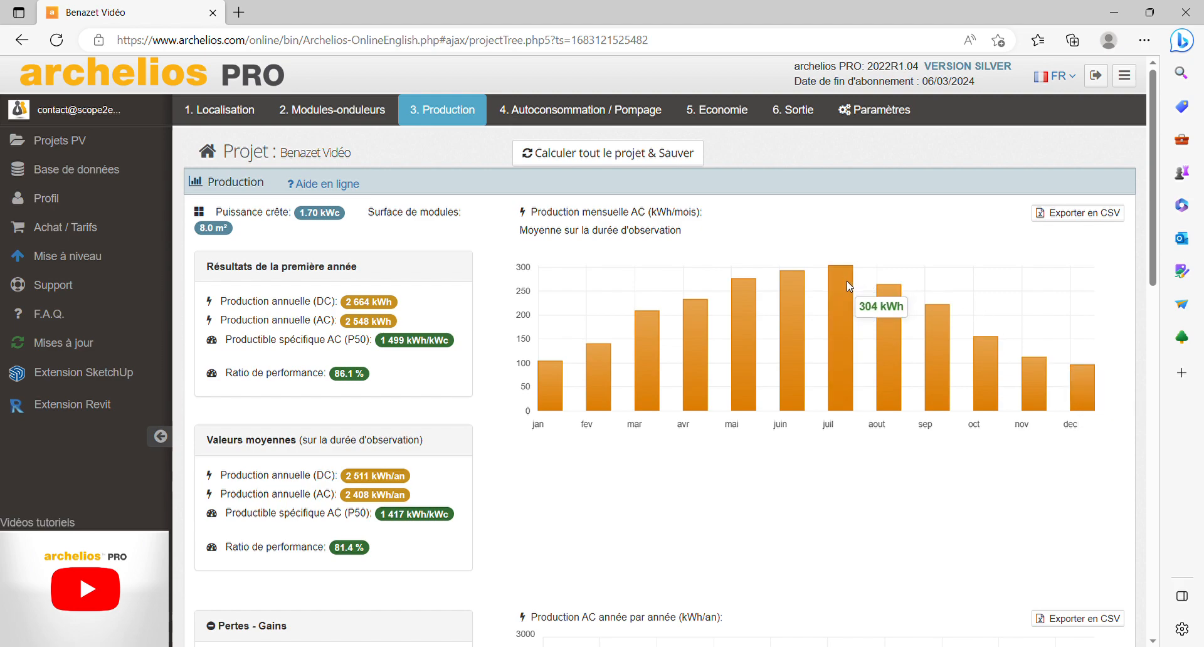
Step: Examine the irradiation, module and system losses together with the clipping charts in the production results
scroll(655, 344, down, 3)
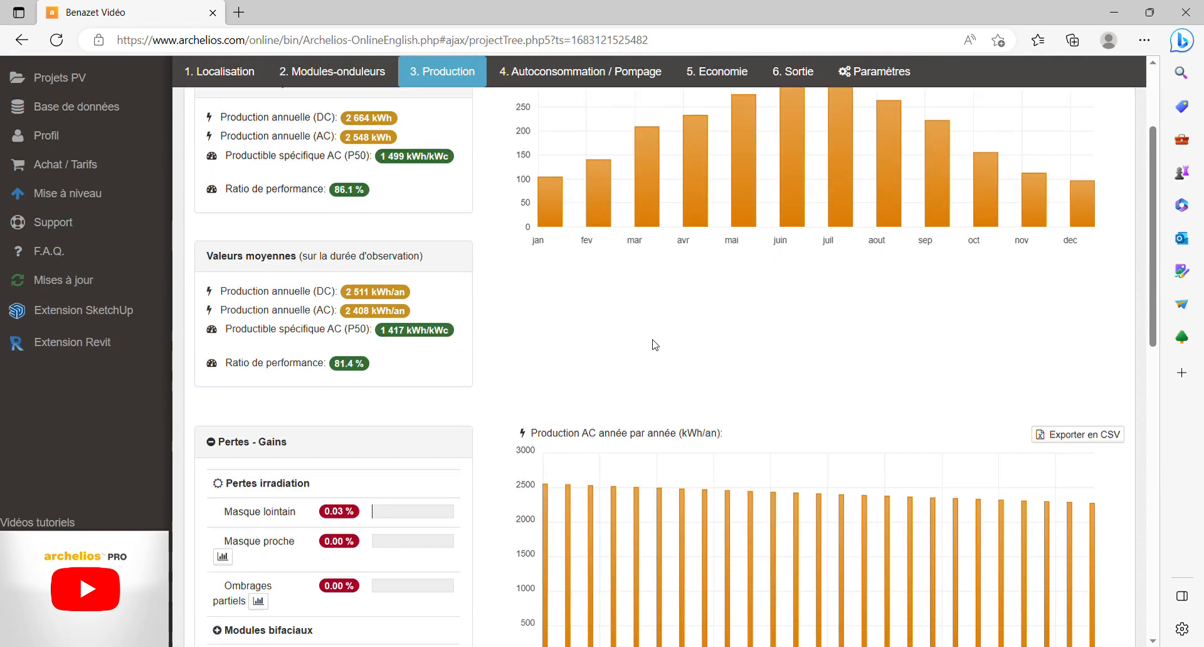
scroll(655, 344, down, 3)
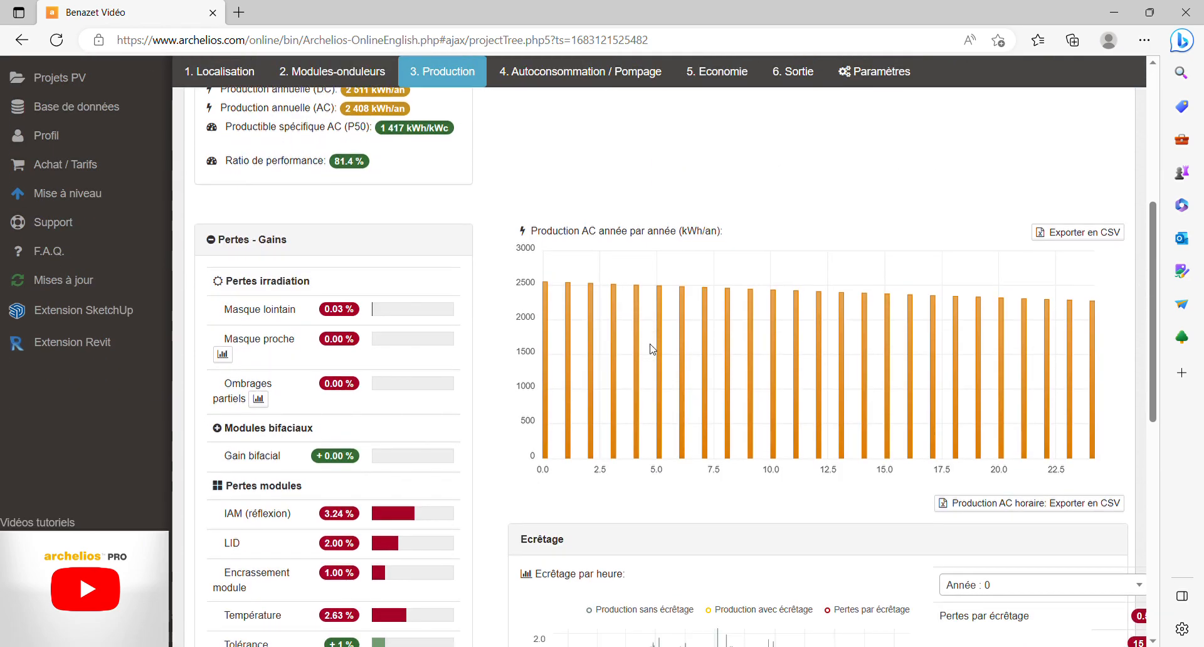
scroll(652, 349, down, 1)
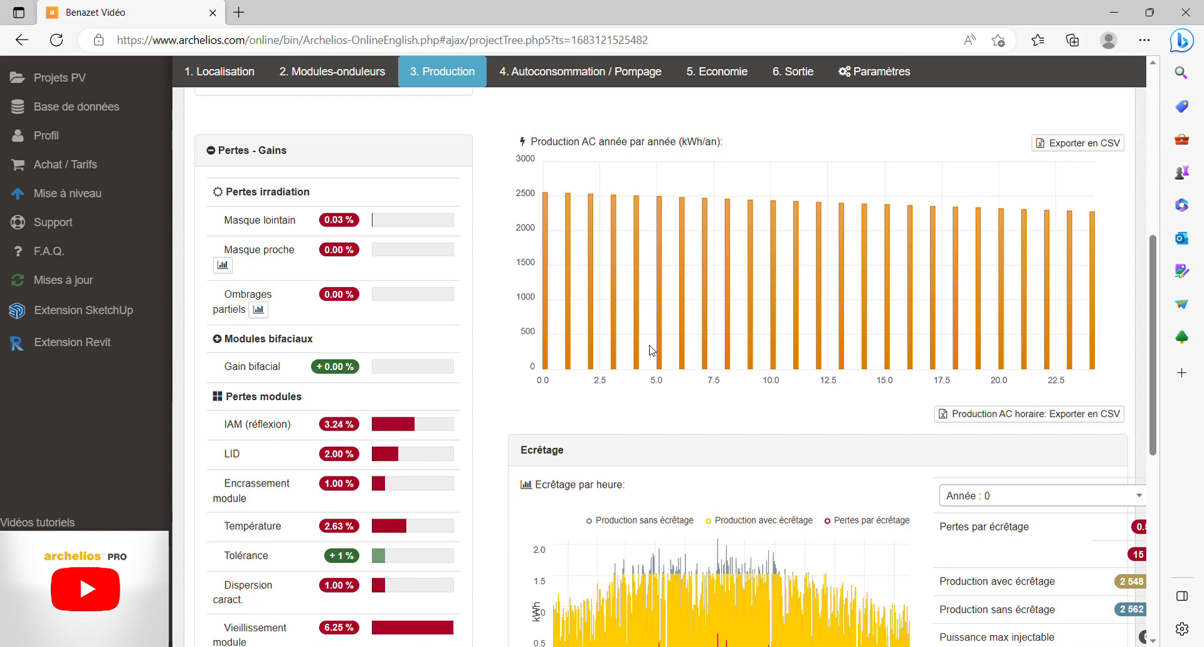
scroll(652, 350, down, 1)
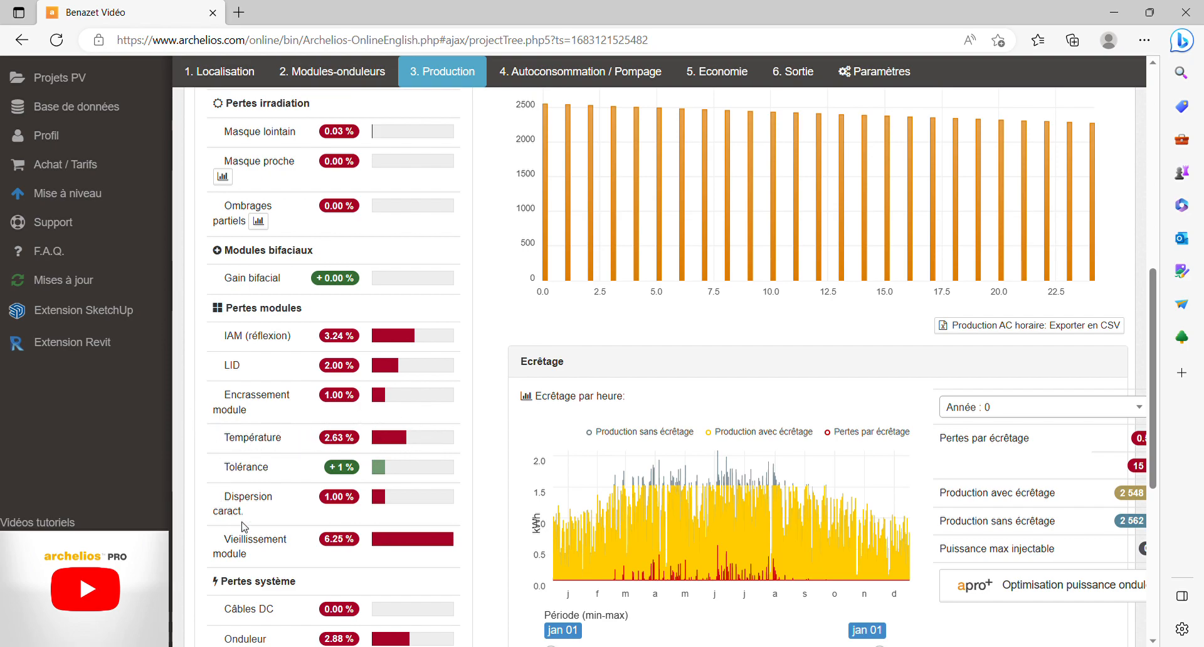
scroll(355, 470, down, 1)
scroll(355, 470, down, 2)
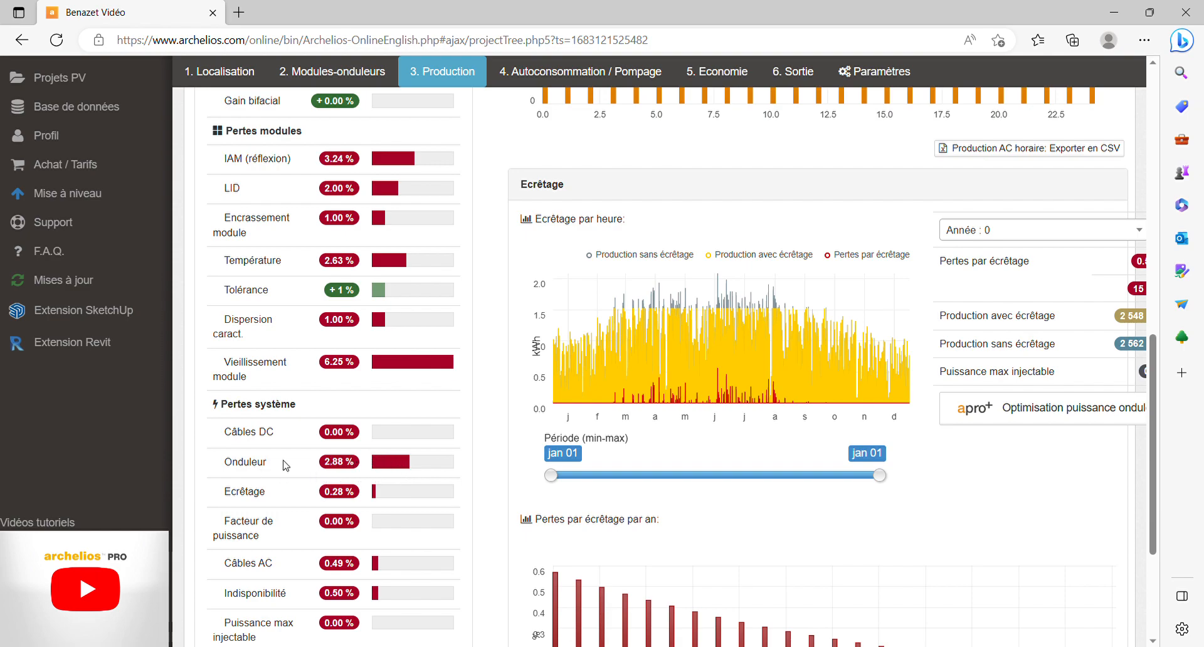
scroll(283, 507, down, 1)
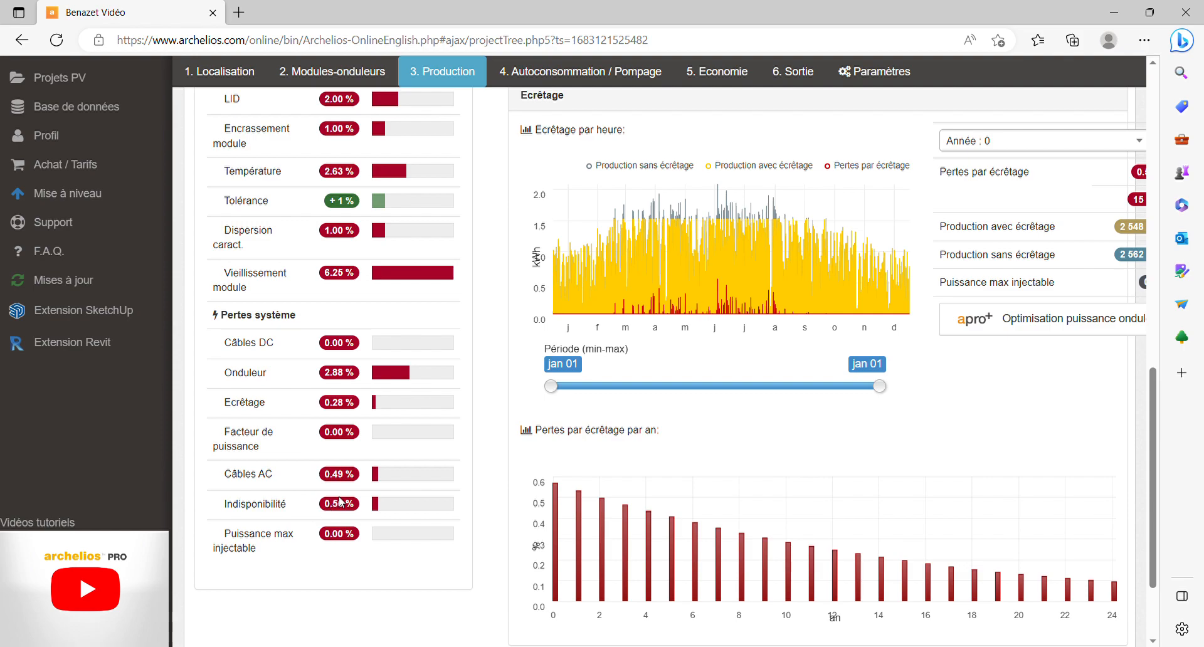
scroll(339, 501, down, 1)
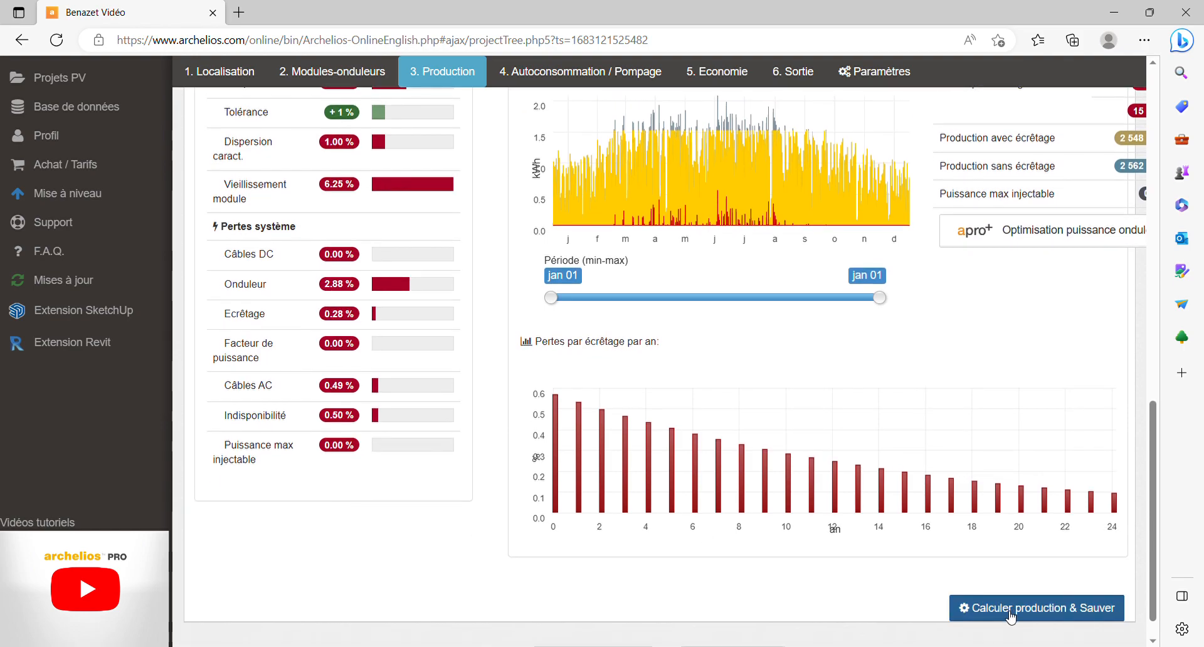
Step: Read the AC production of the first and last years in the year-by-year chart
scroll(1011, 617, up, 8)
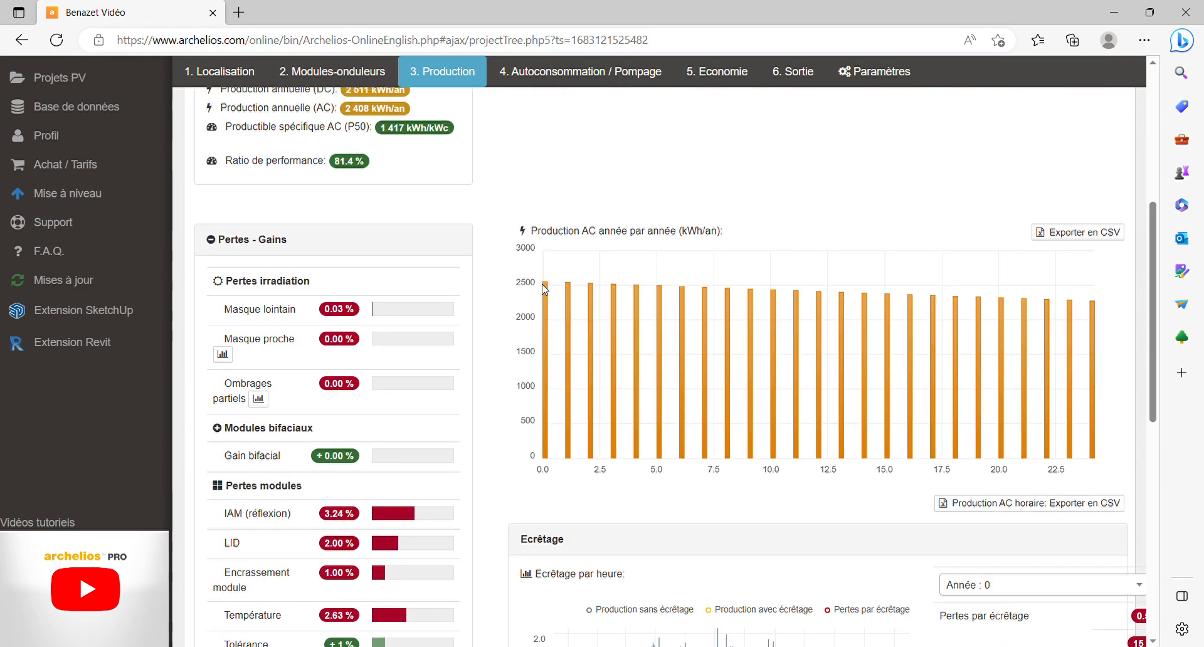
mouse_move(546, 290)
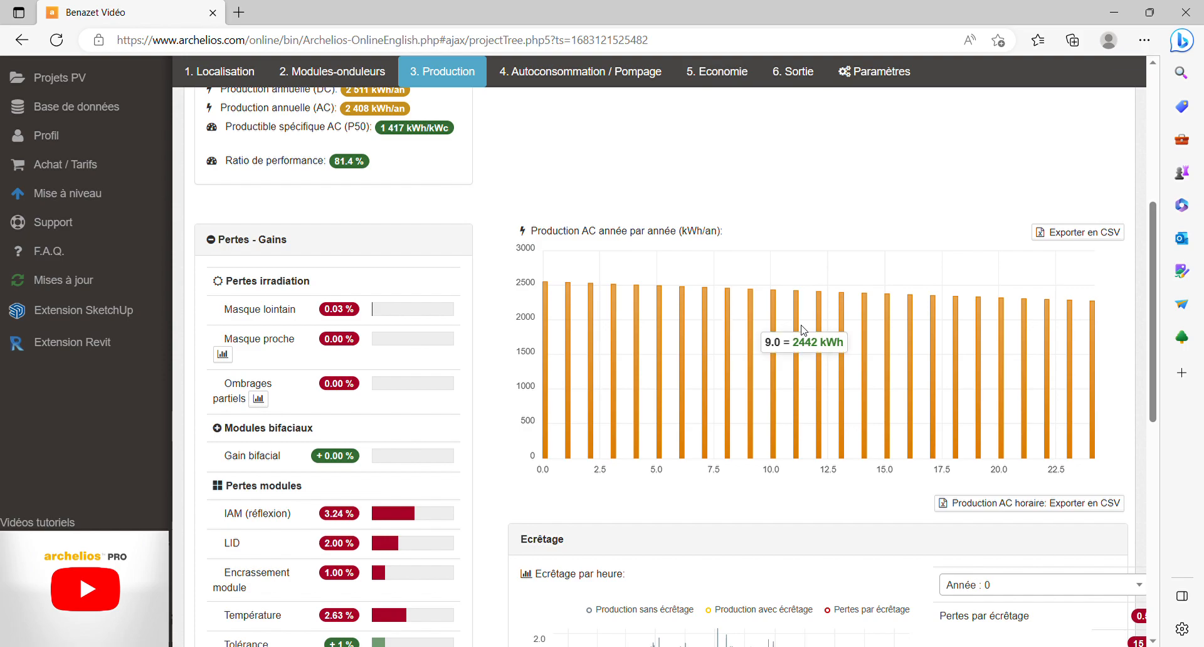
mouse_move(1092, 323)
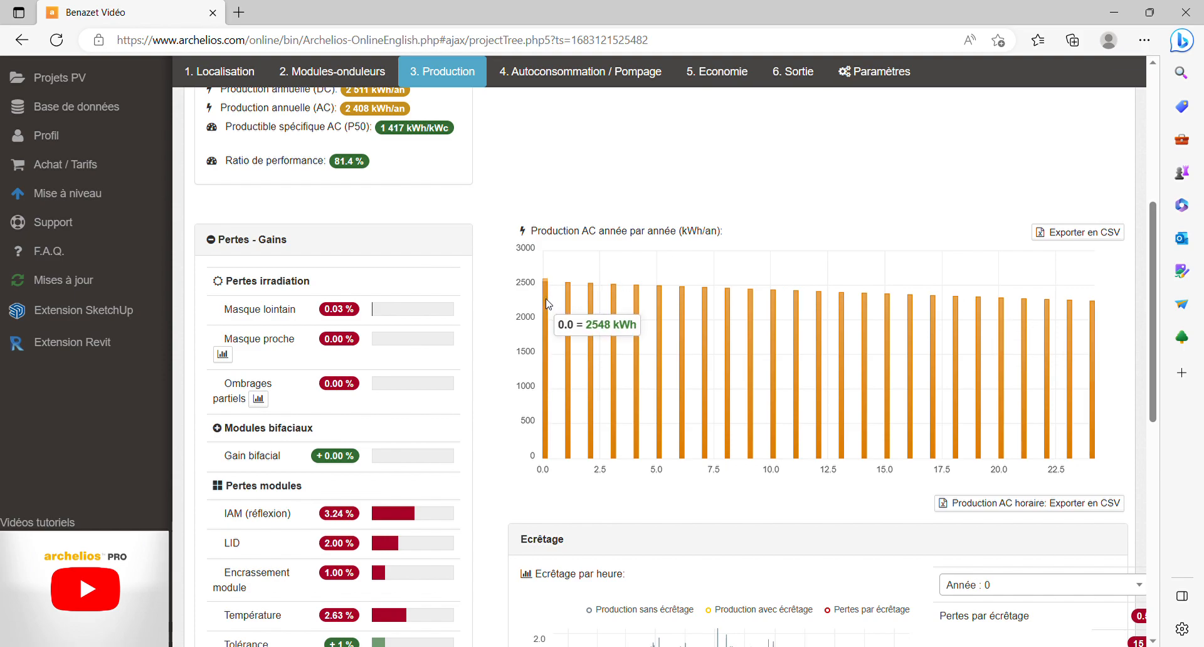
Step: In the self-consumption stage, import the "Profil ENEDIS France - Résidentiel tarif unique <= 6kVA" average profile with an annual consumption of 4800 kWh
scroll(548, 304, down, 1)
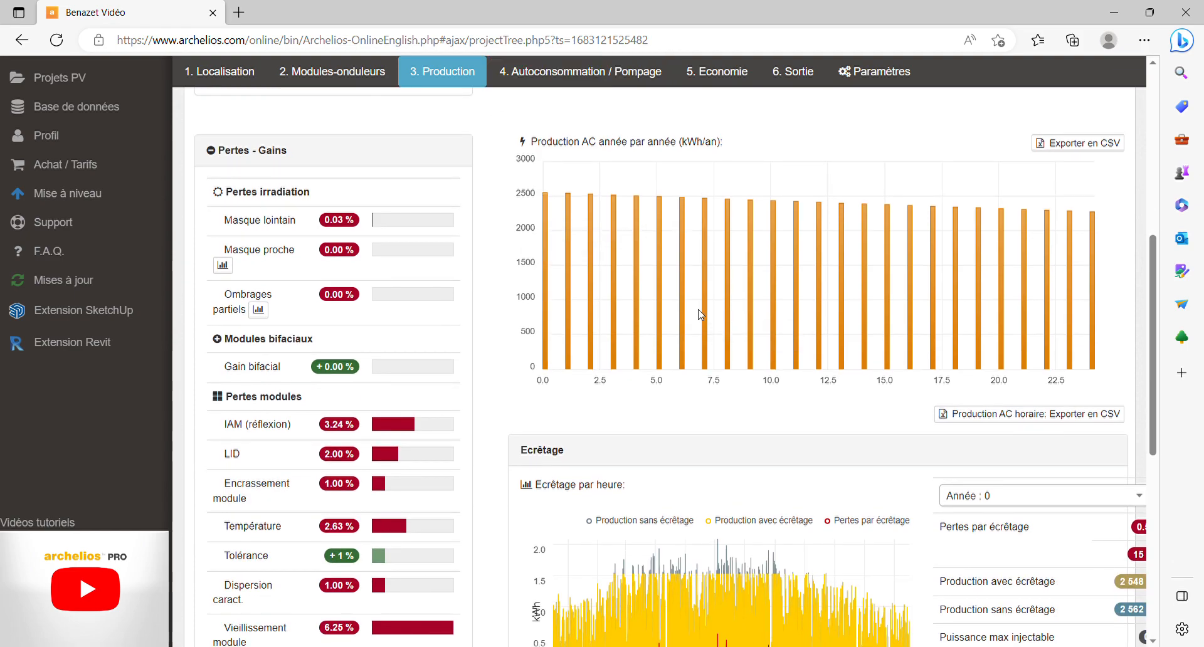
scroll(701, 315, down, 6)
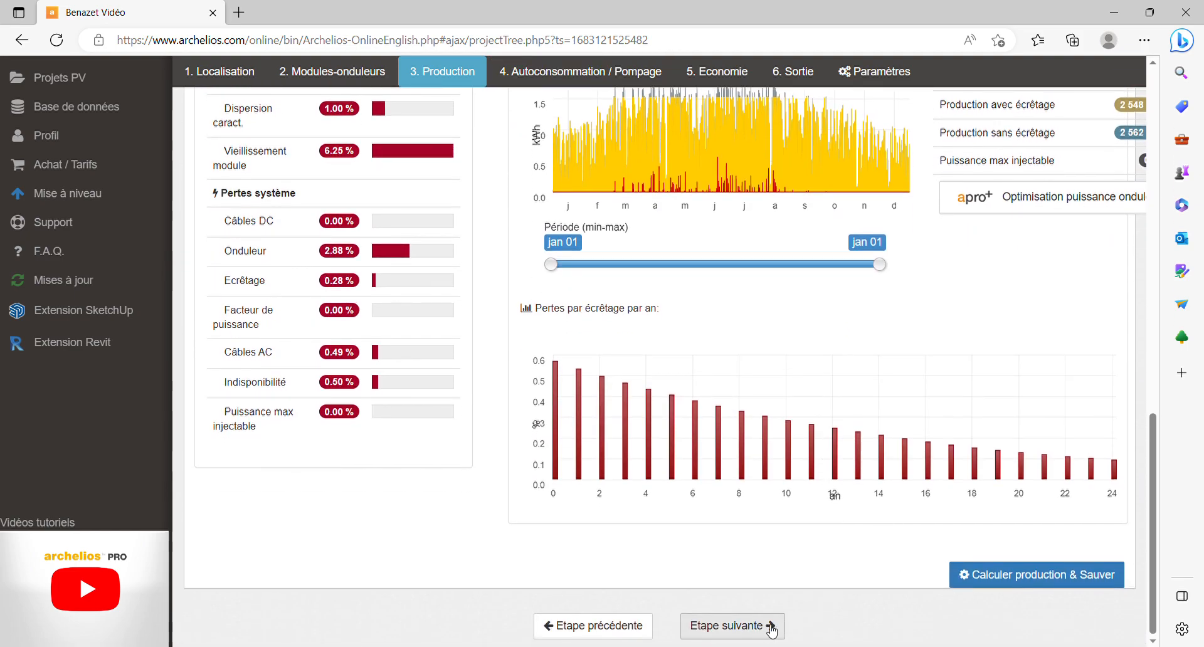
click(770, 627)
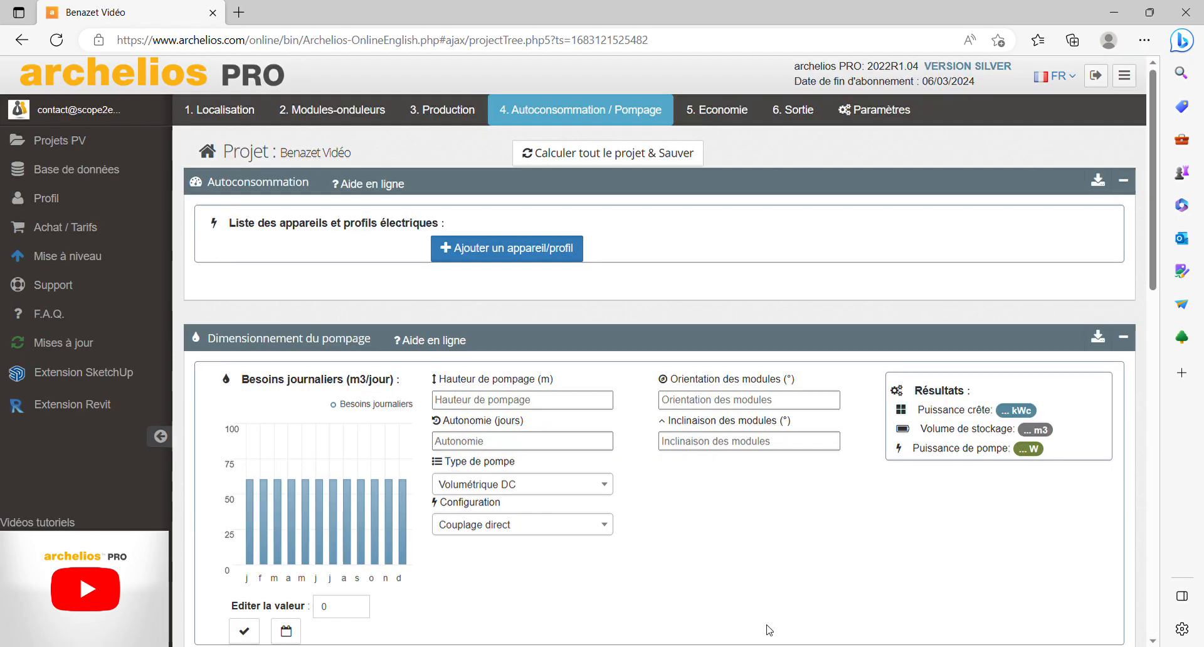
click(525, 251)
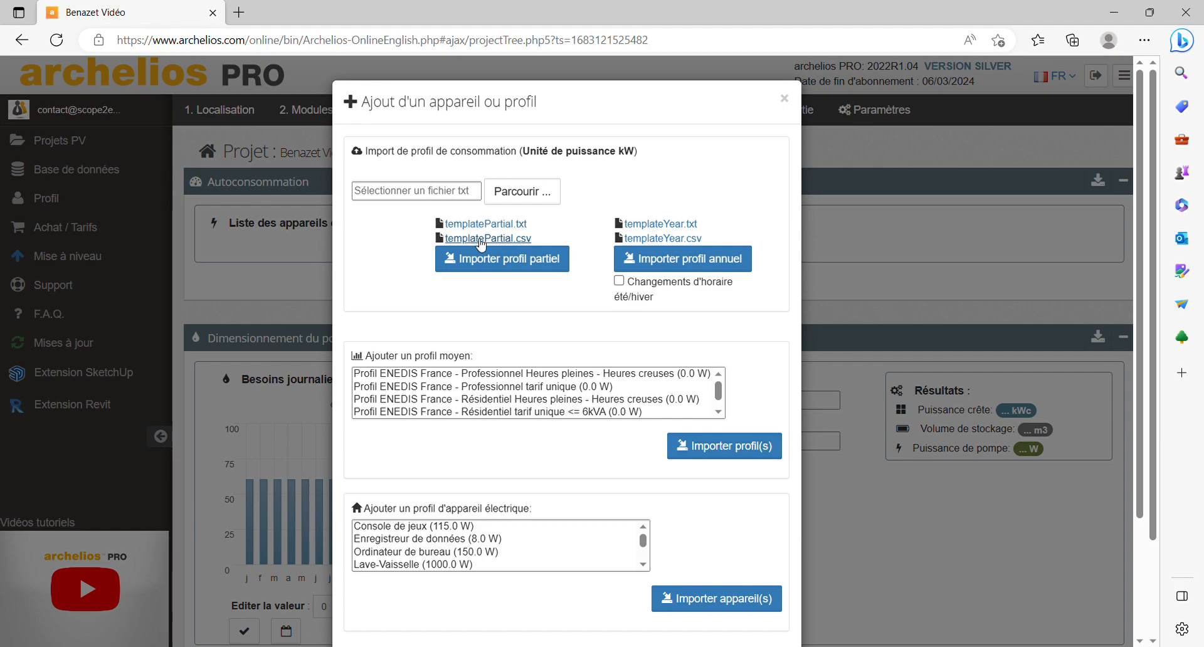
scroll(467, 414, down, 1)
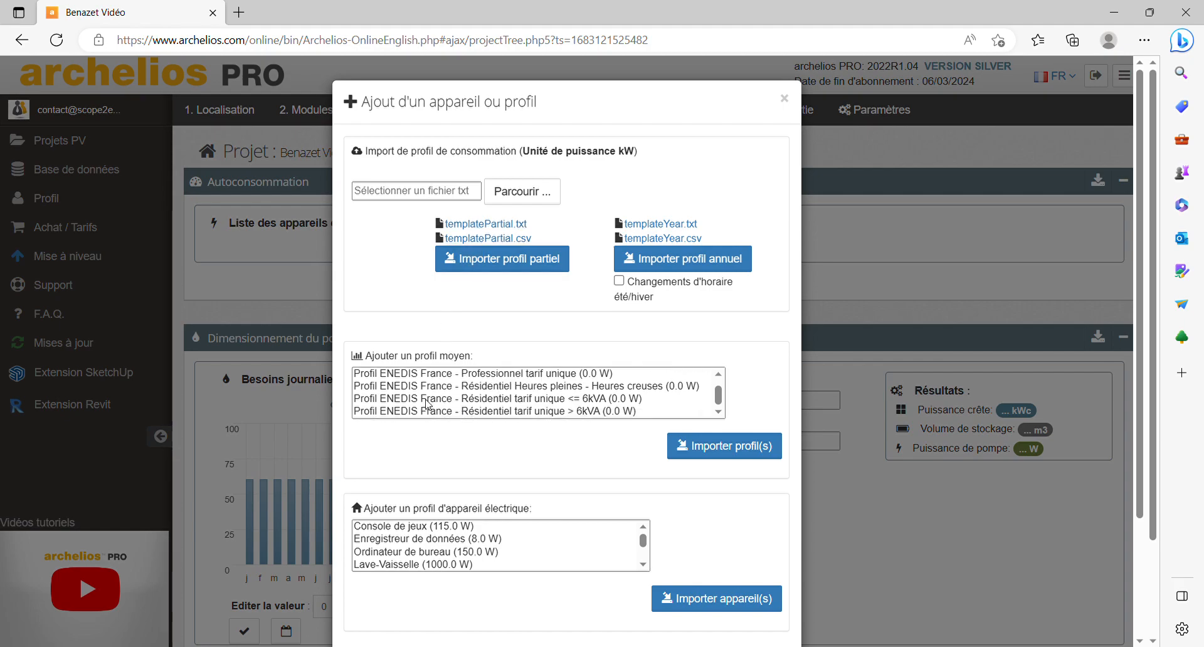
click(428, 400)
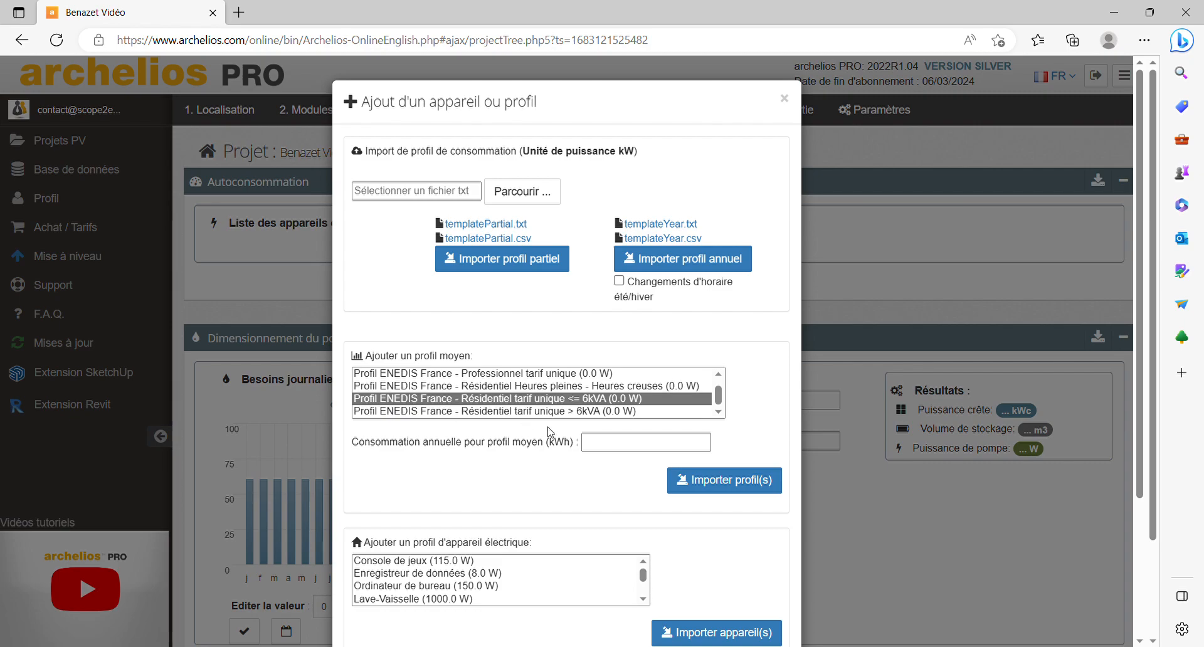
click(615, 444)
text(4800)
click(716, 495)
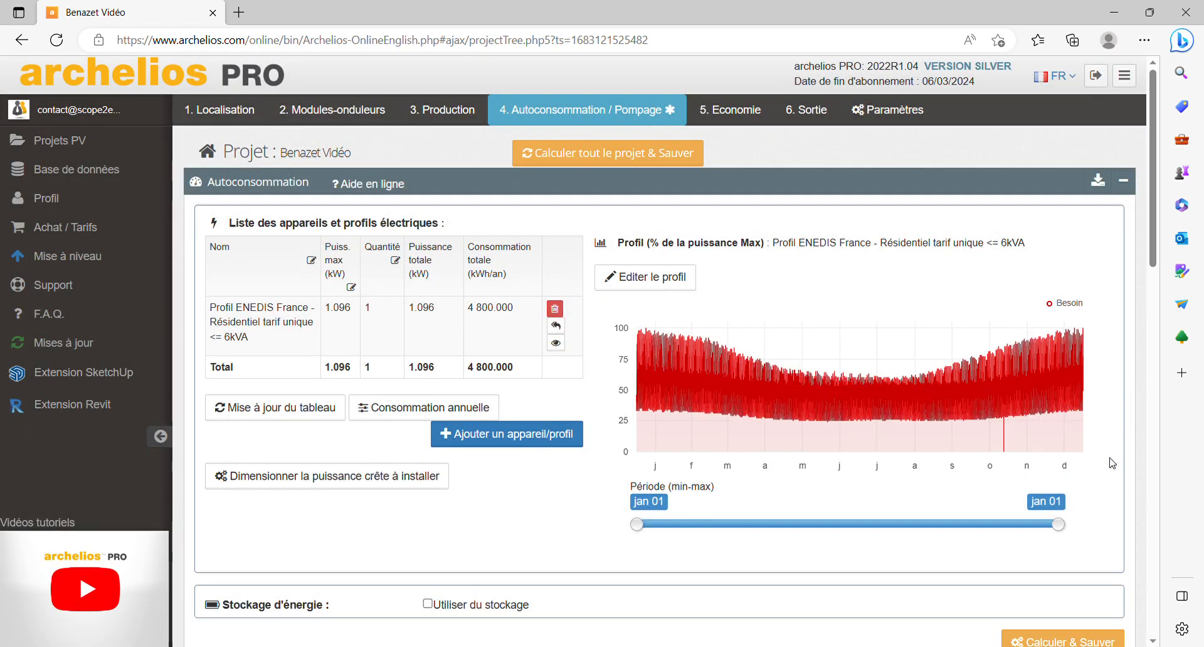
Step: Narrow the consumption profile chart to the period from 17 July to 1 August
click(1059, 530)
drag(1061, 533, 883, 528)
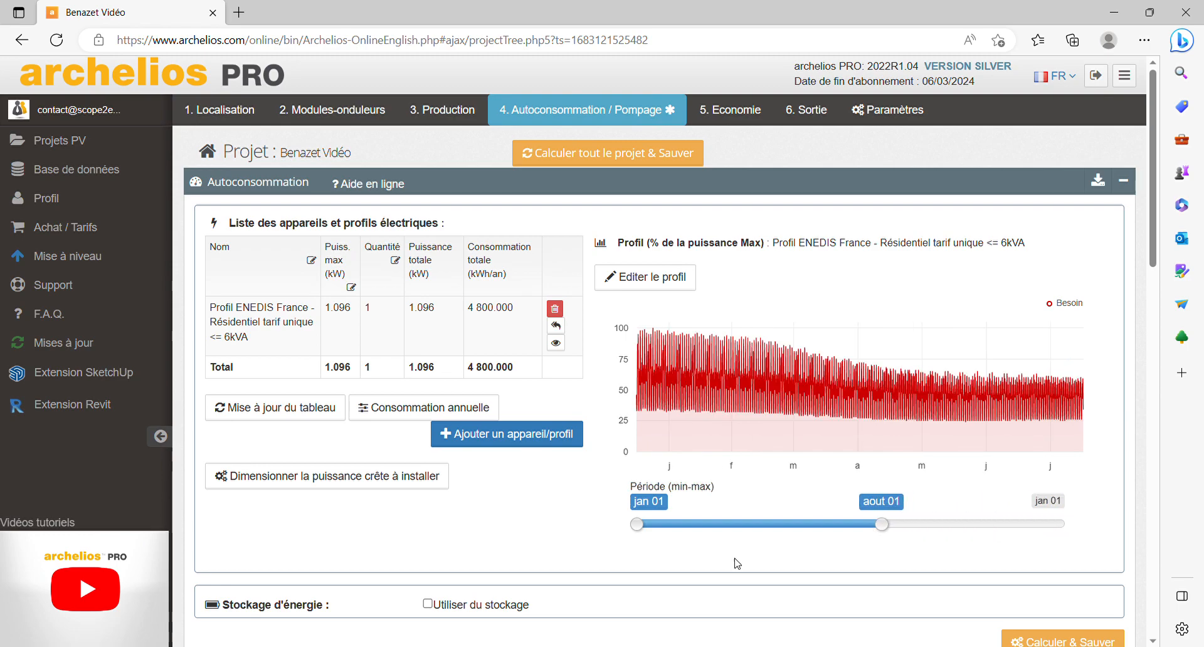
drag(638, 525, 872, 531)
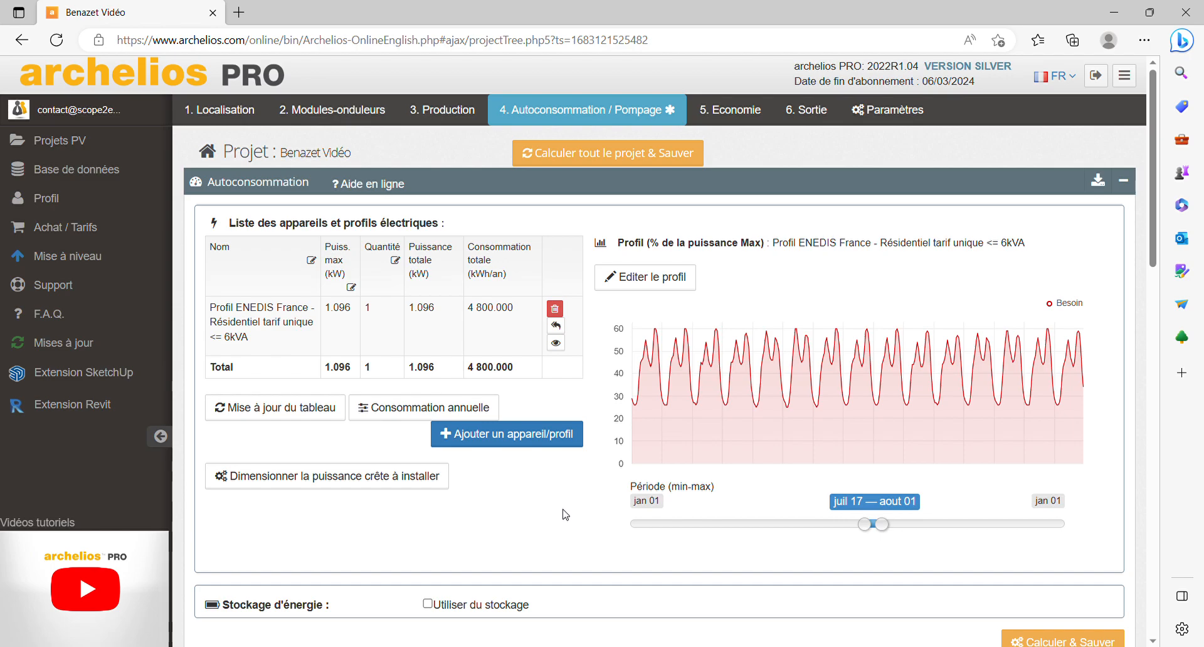
Step: Recalculate and save the whole project, and bring up the self-consumption results
scroll(563, 510, down, 6)
scroll(564, 511, up, 4)
scroll(566, 514, up, 3)
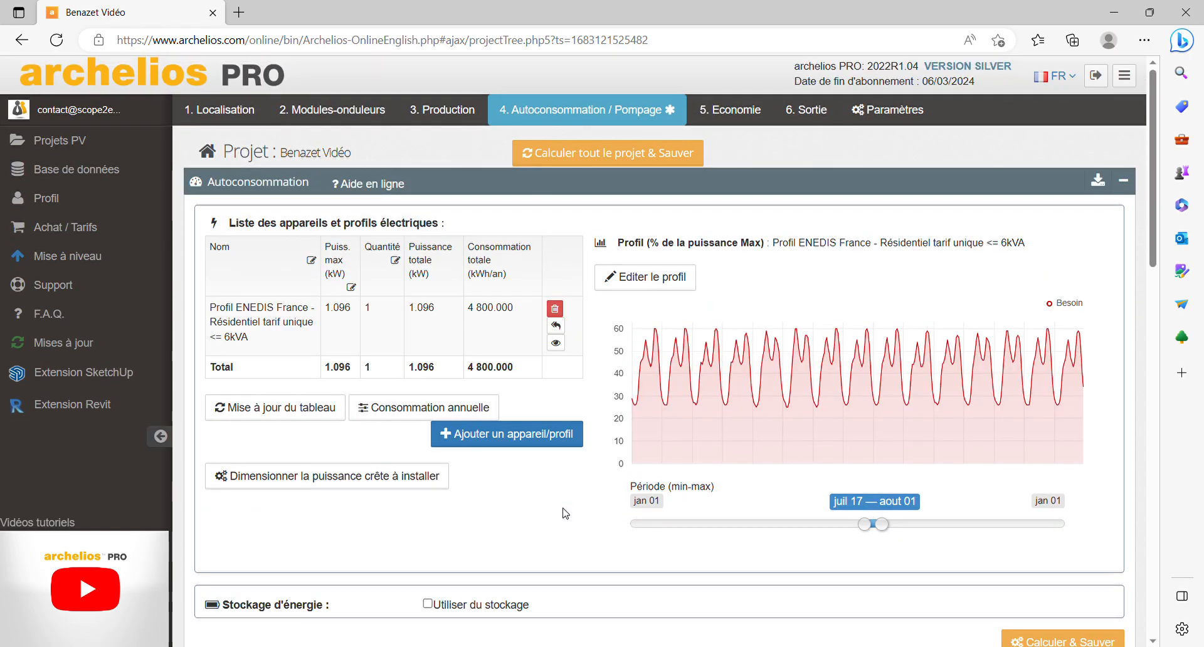
click(620, 162)
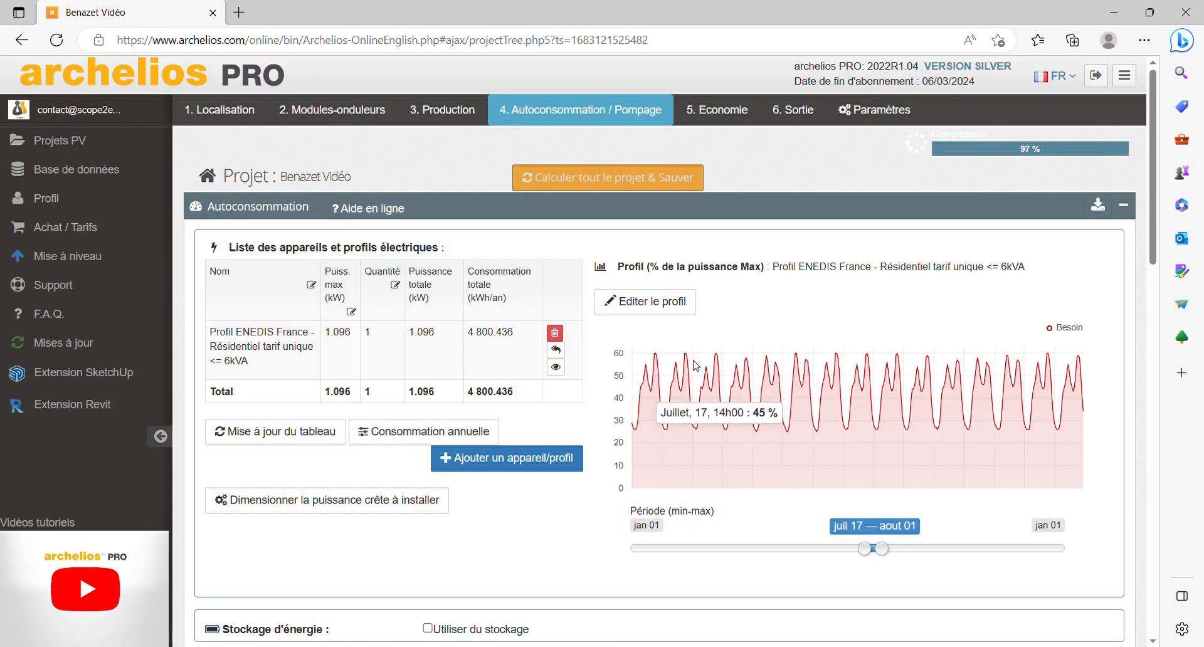
scroll(695, 366, down, 4)
scroll(695, 365, down, 4)
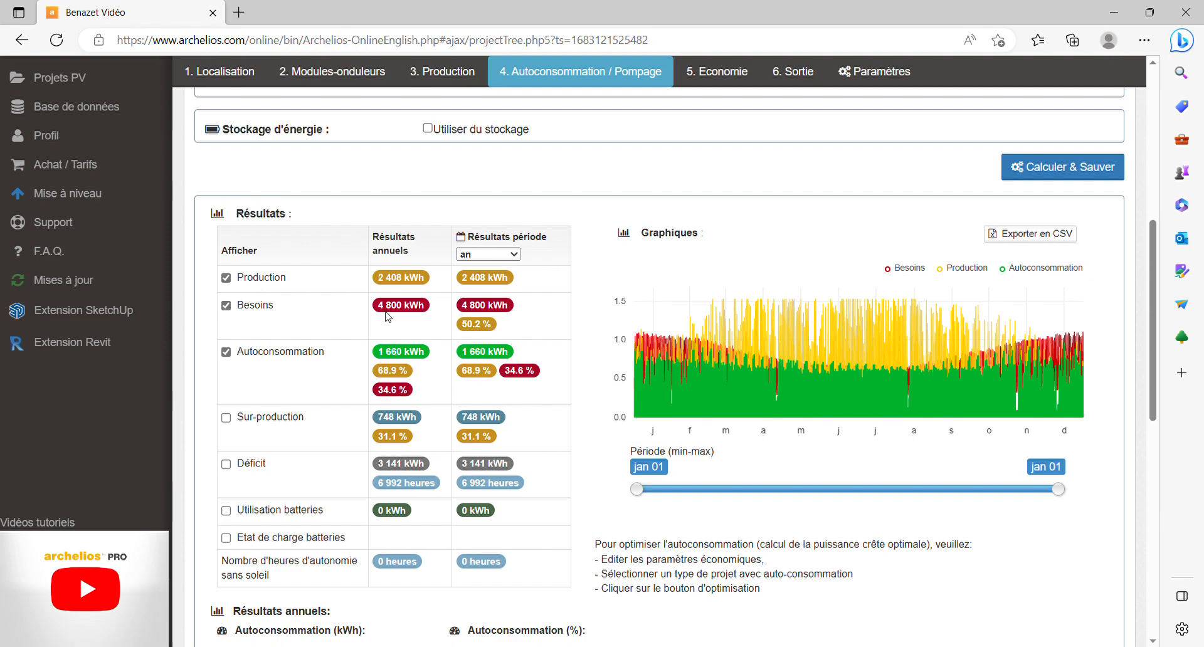
Step: Narrow the self-consumption results chart to 5–13 June and review the annual self-consumption charts
drag(637, 490, 818, 505)
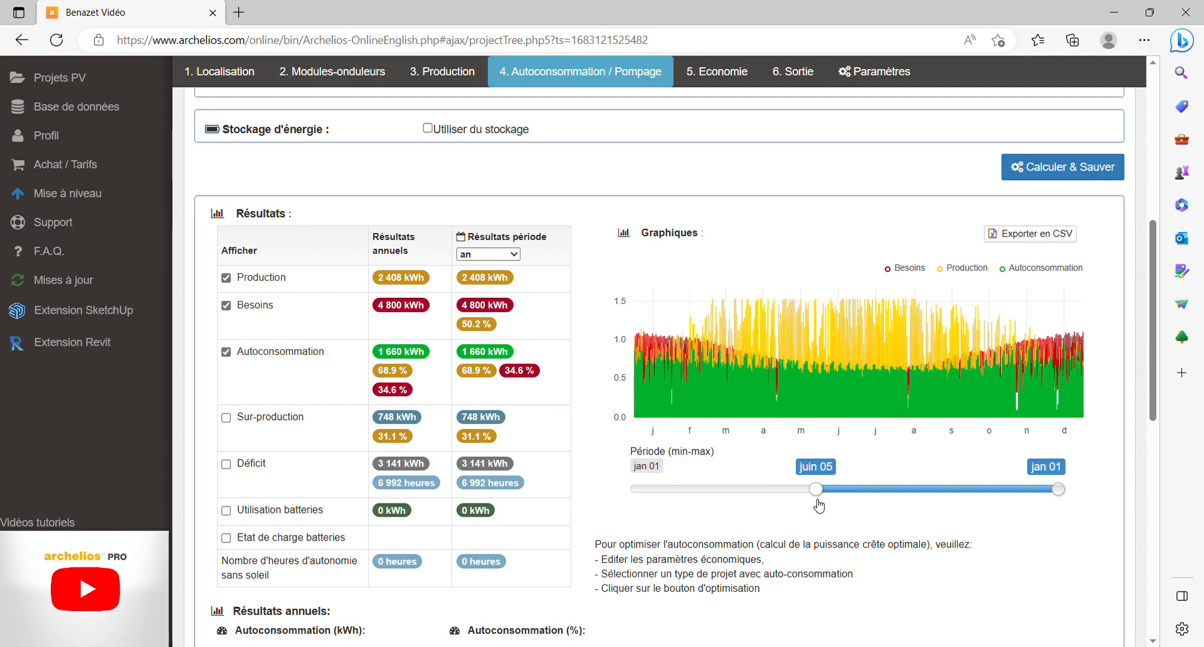
drag(1060, 491, 828, 505)
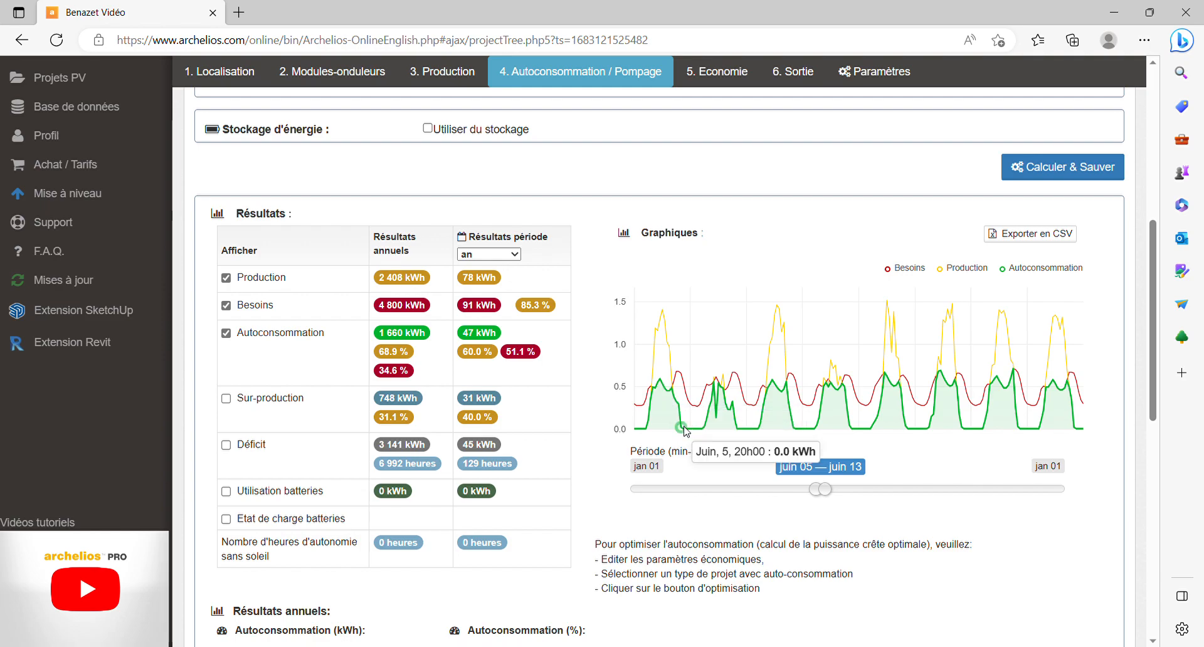
scroll(686, 430, down, 7)
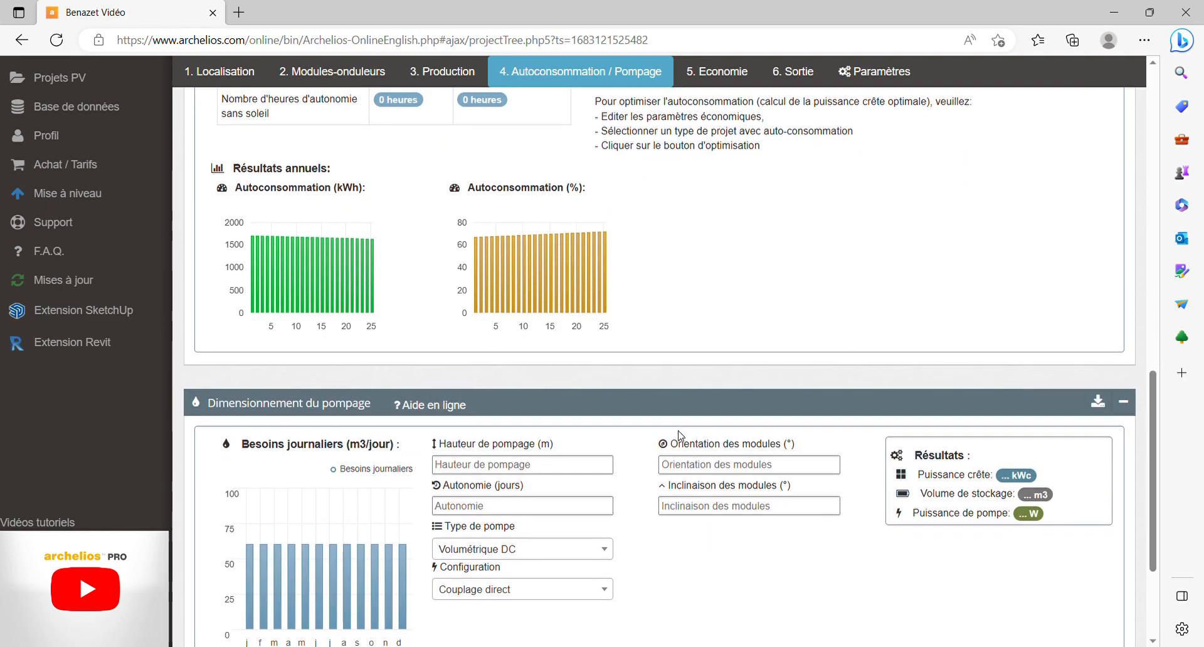
Step: In the economy stage, set the investment to 5500 EUR and the inverter renewal cost to 0 EUR
scroll(680, 442, down, 3)
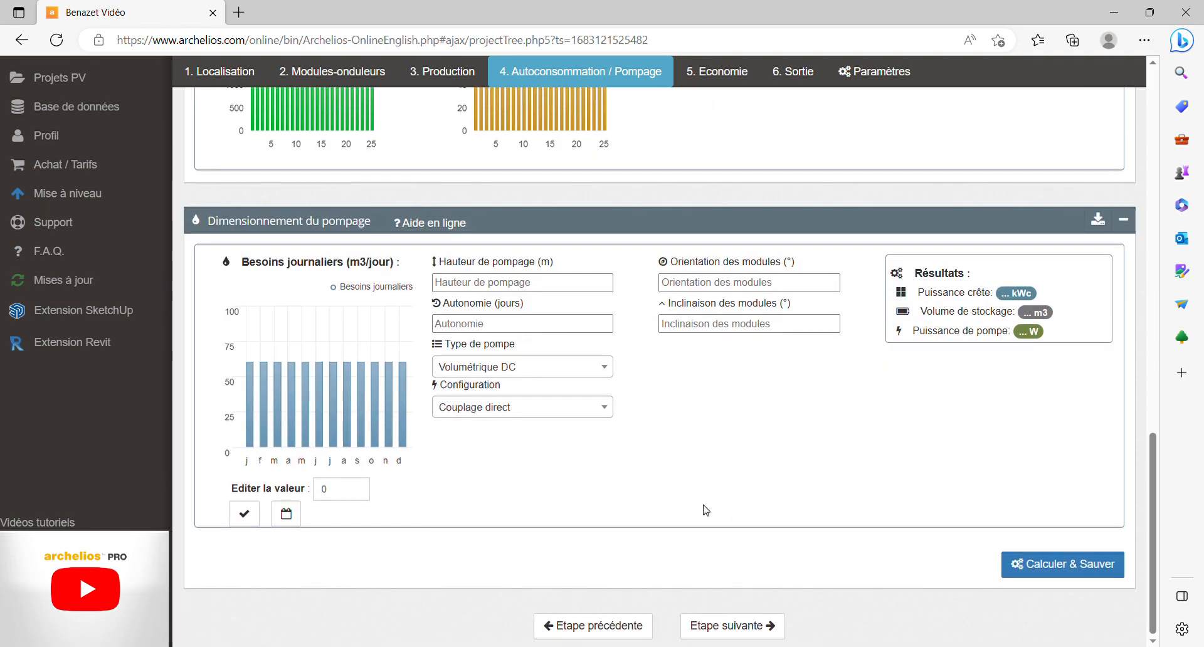
click(737, 629)
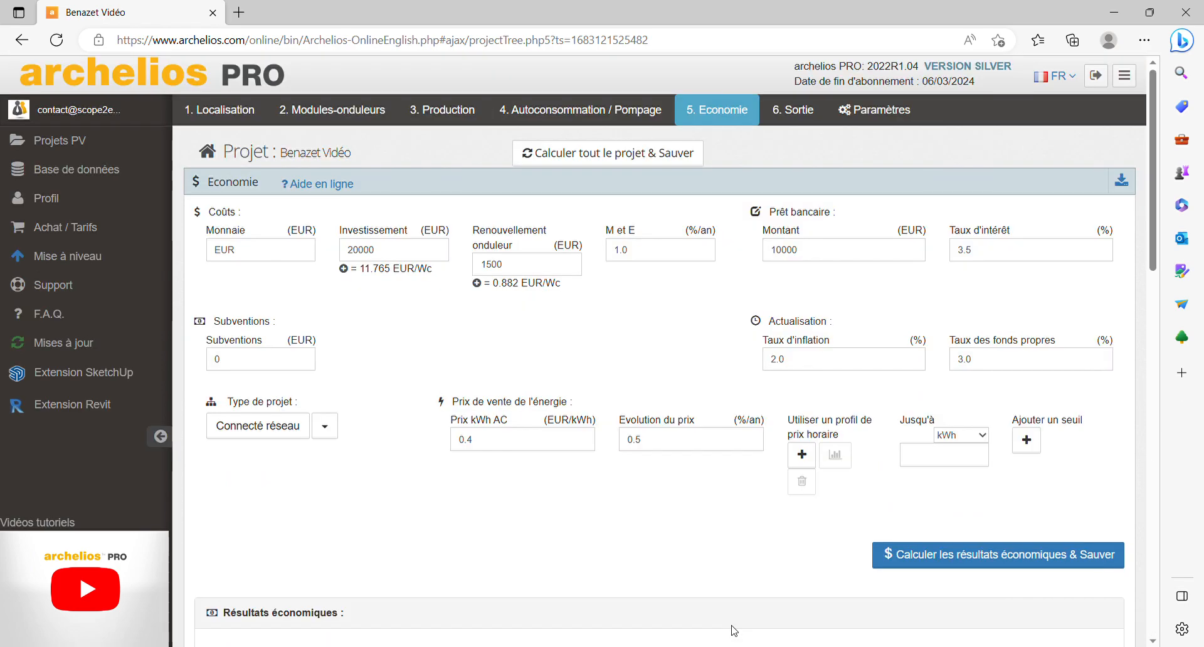
double_click(421, 258)
text(5500)
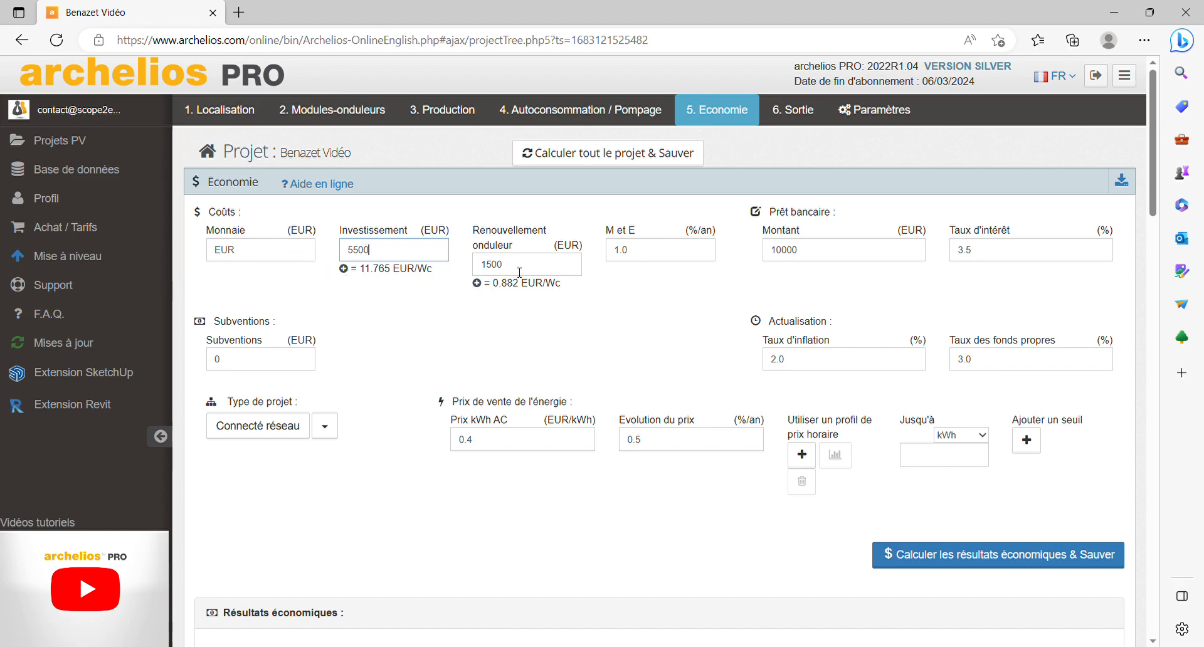
double_click(484, 266)
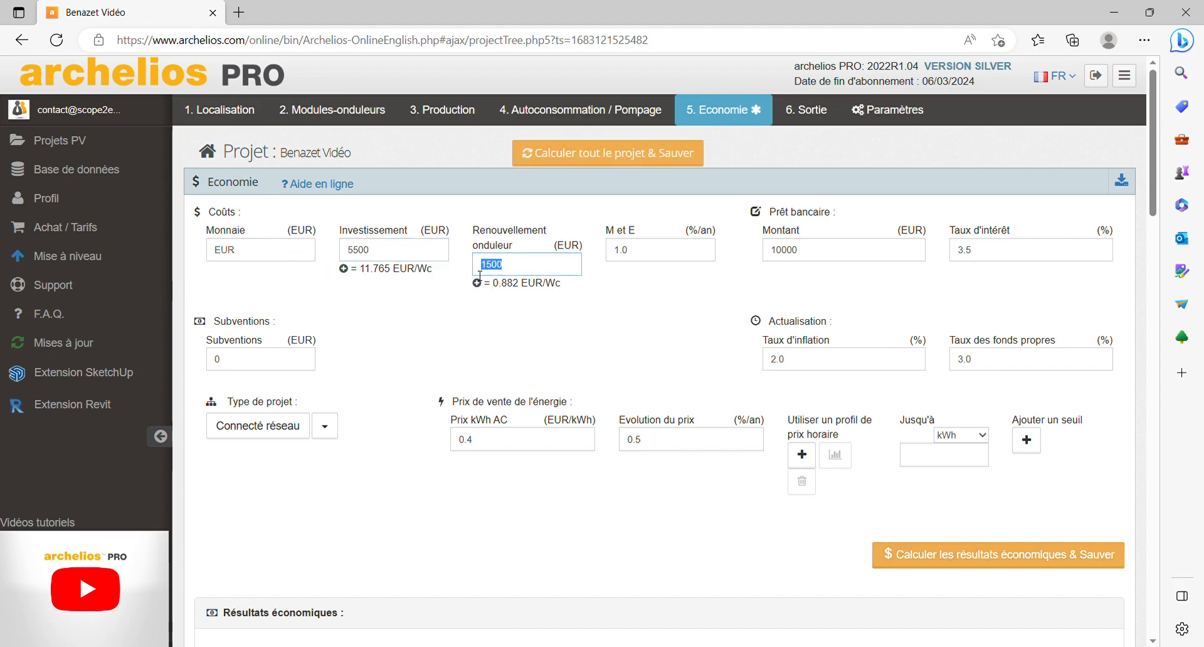
text(0)
click(505, 300)
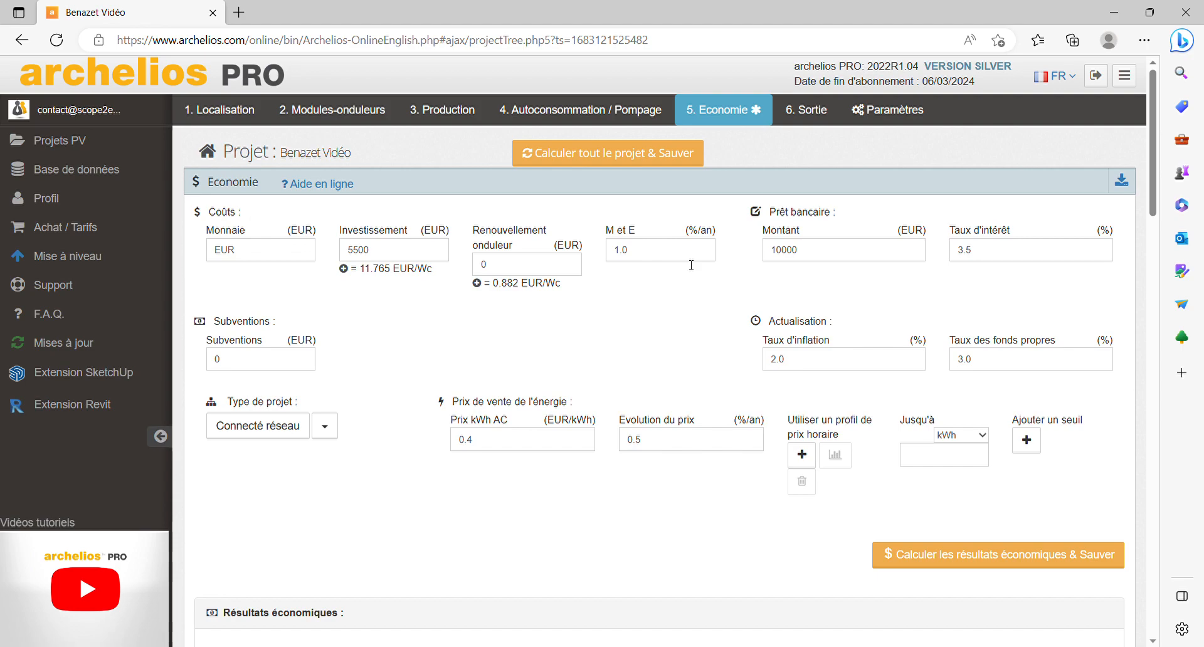
Step: Set the bank loan amount and interest rate to 0, the inflation rate to 6 % and the equity rate to 0 %
double_click(821, 250)
text(0)
double_click(811, 365)
text(6)
double_click(959, 258)
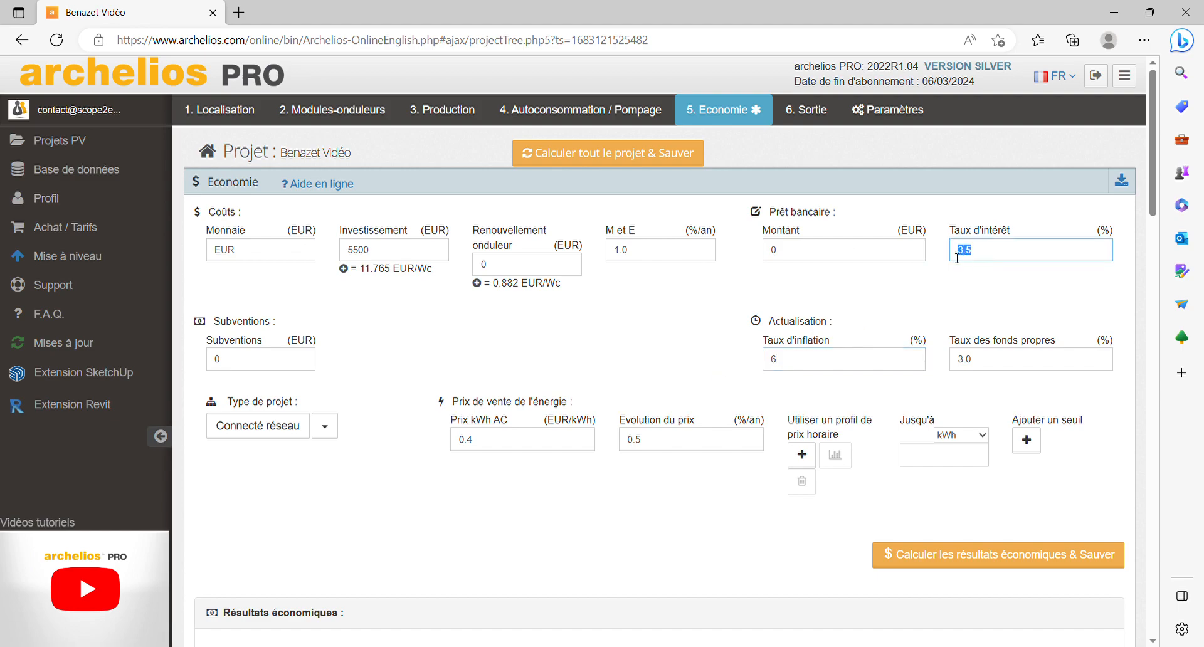
text(0)
double_click(959, 363)
text(0)
click(512, 347)
Step: Set the subsidies to 850 EUR and the project type to "Autoconso + réseau"
click(233, 366)
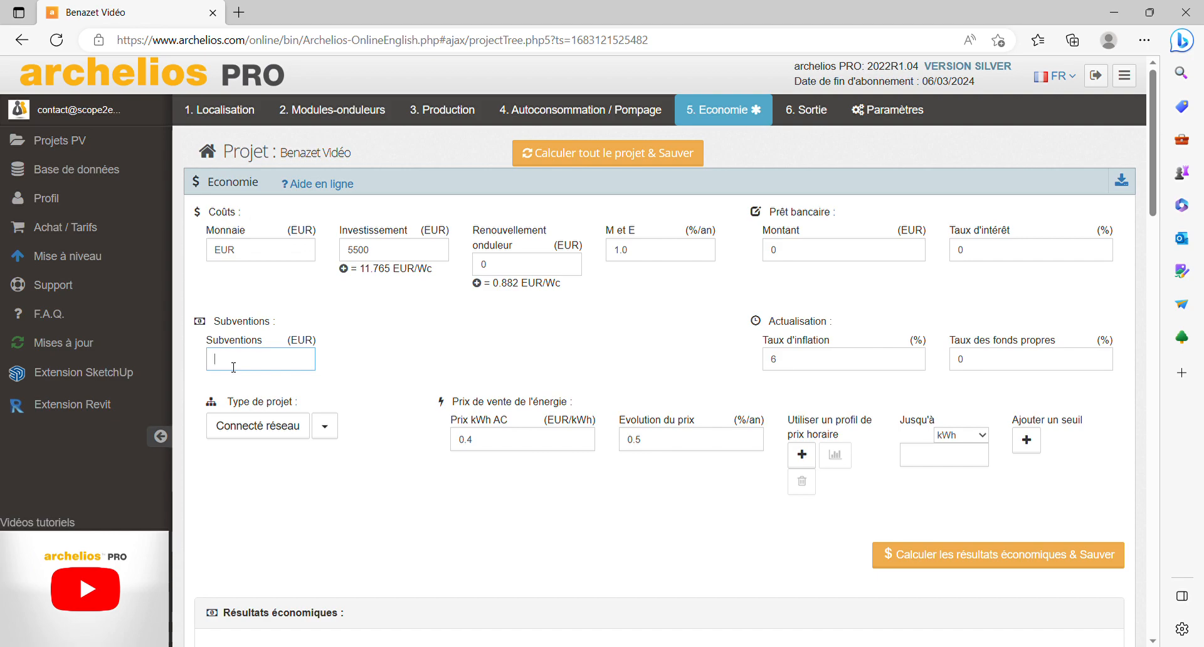
text(850)
click(456, 370)
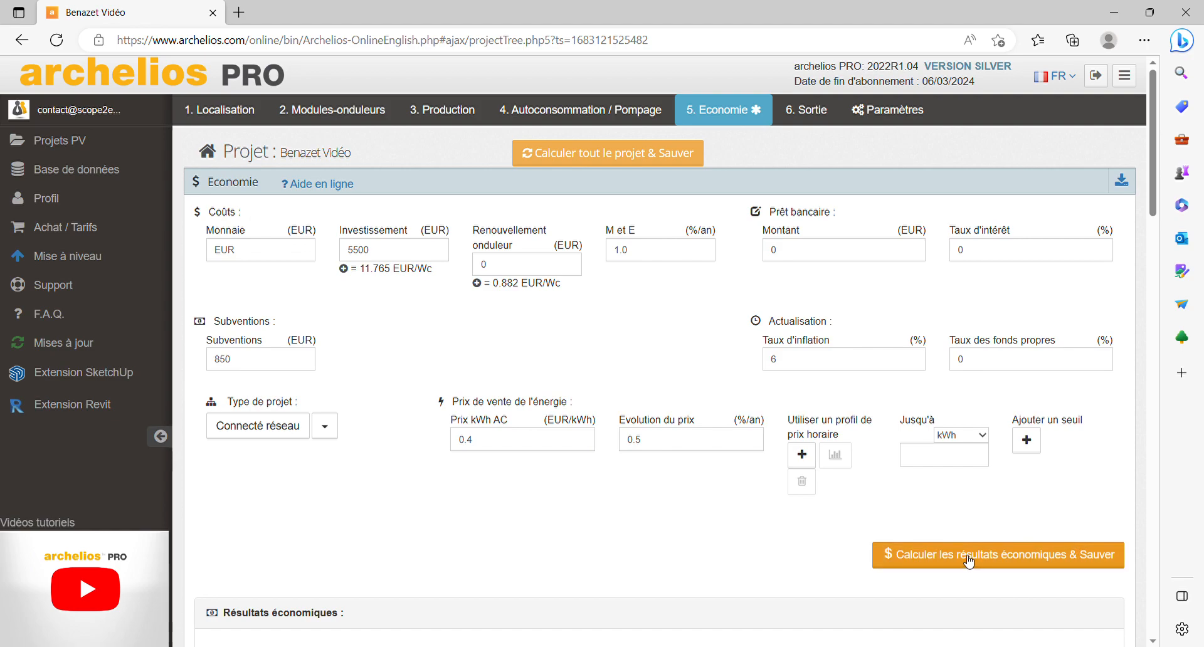
click(338, 433)
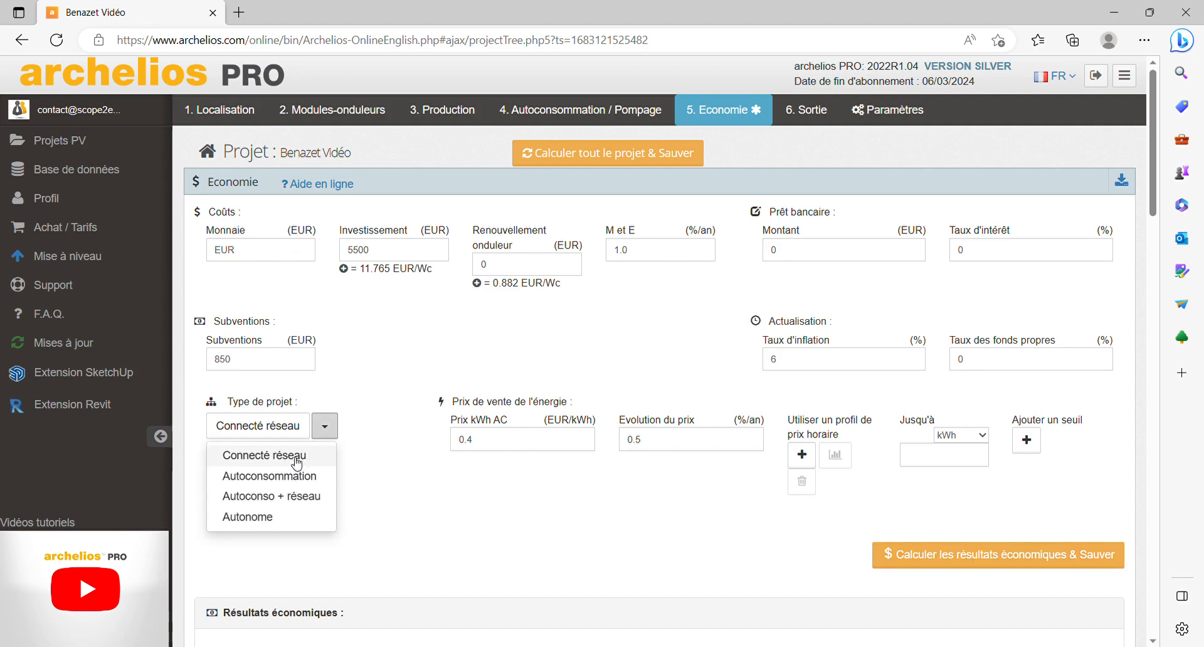
click(315, 499)
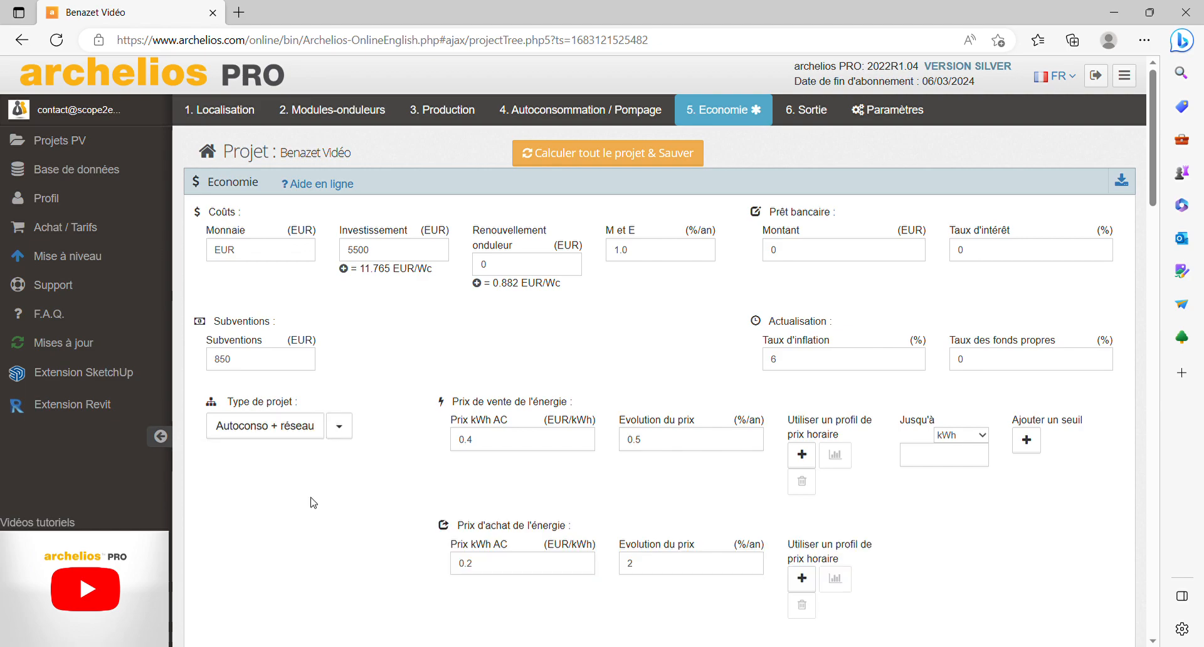
Step: Set the energy selling price to 0.1313 EUR/kWh
click(495, 441)
key(BackSpace)
text(1313)
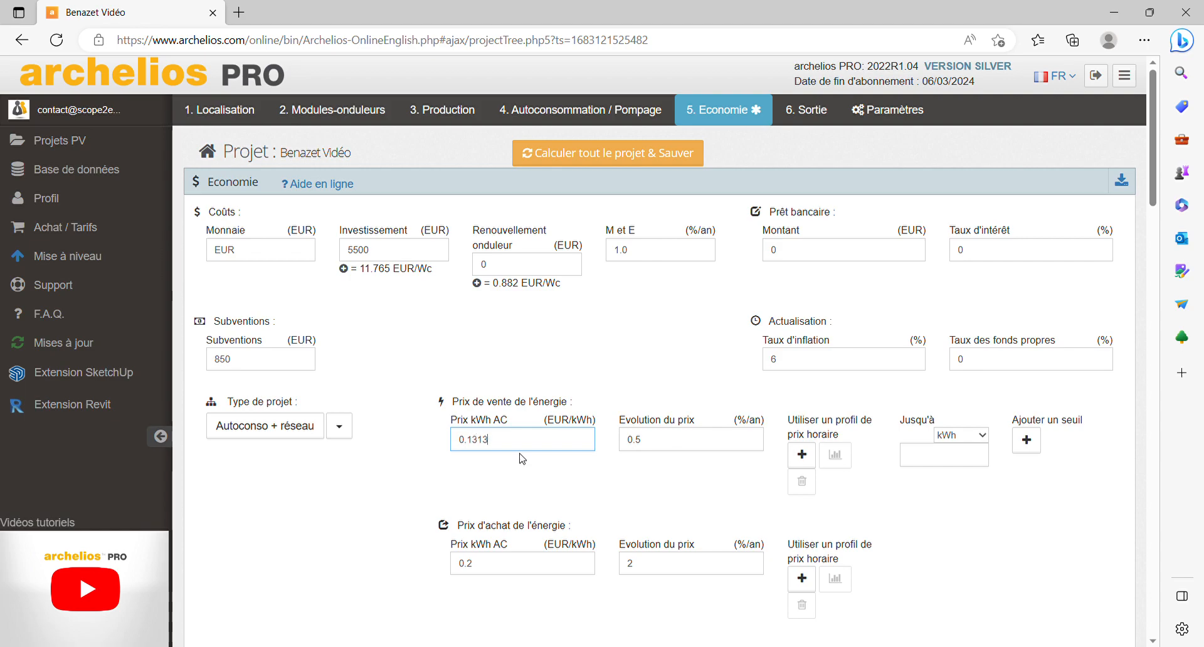
click(680, 444)
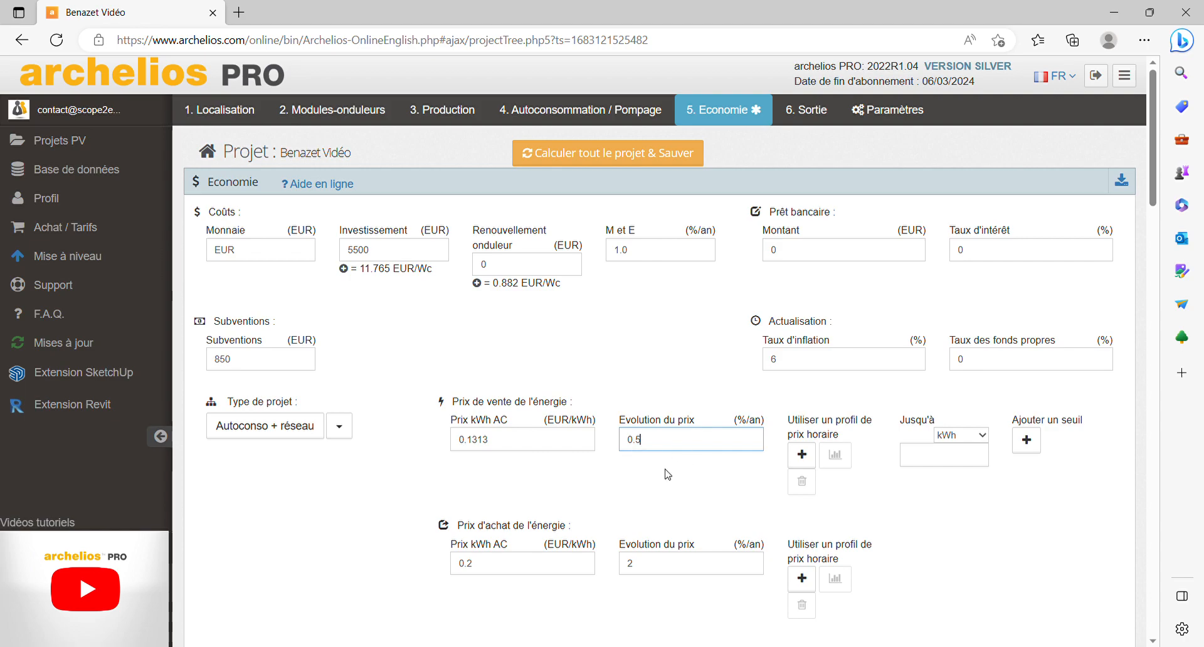
Step: Set the energy purchase price to 0.24 EUR/kWh with a price evolution of 5 % per year
click(516, 566)
text(4)
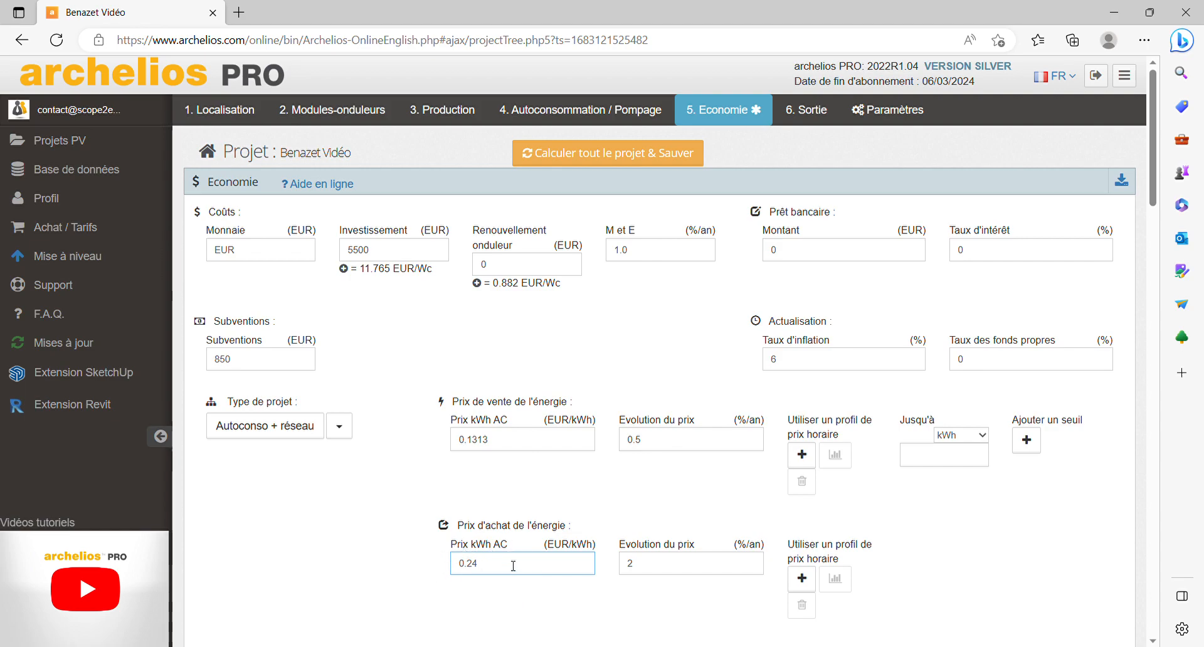
click(651, 567)
key(BackSpace)
text(5)
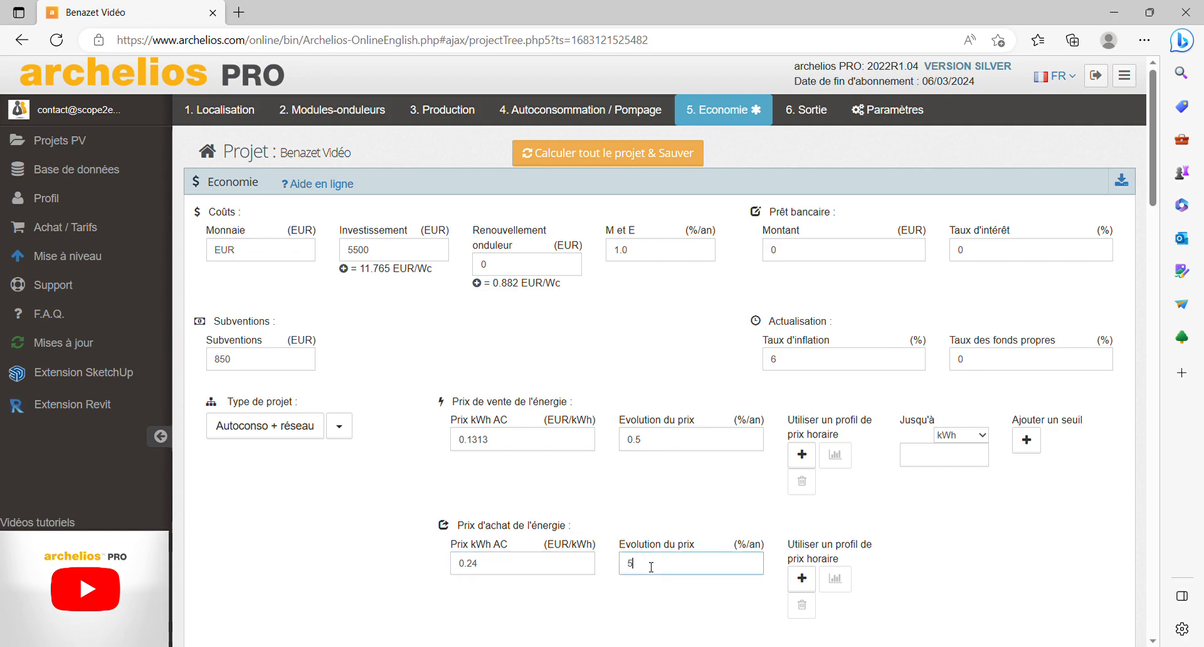
click(656, 532)
Step: Calculate and save the economic results, and review the revenue figures, cash flow chart and detailed yearly tables
scroll(693, 571, down, 2)
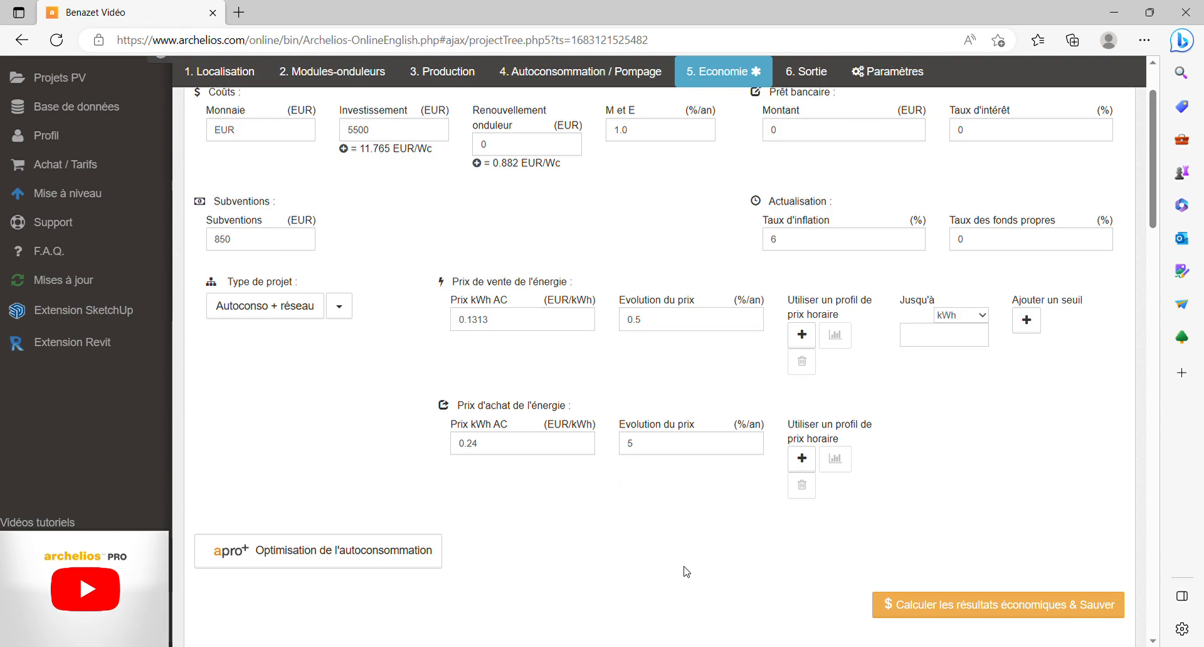
click(981, 606)
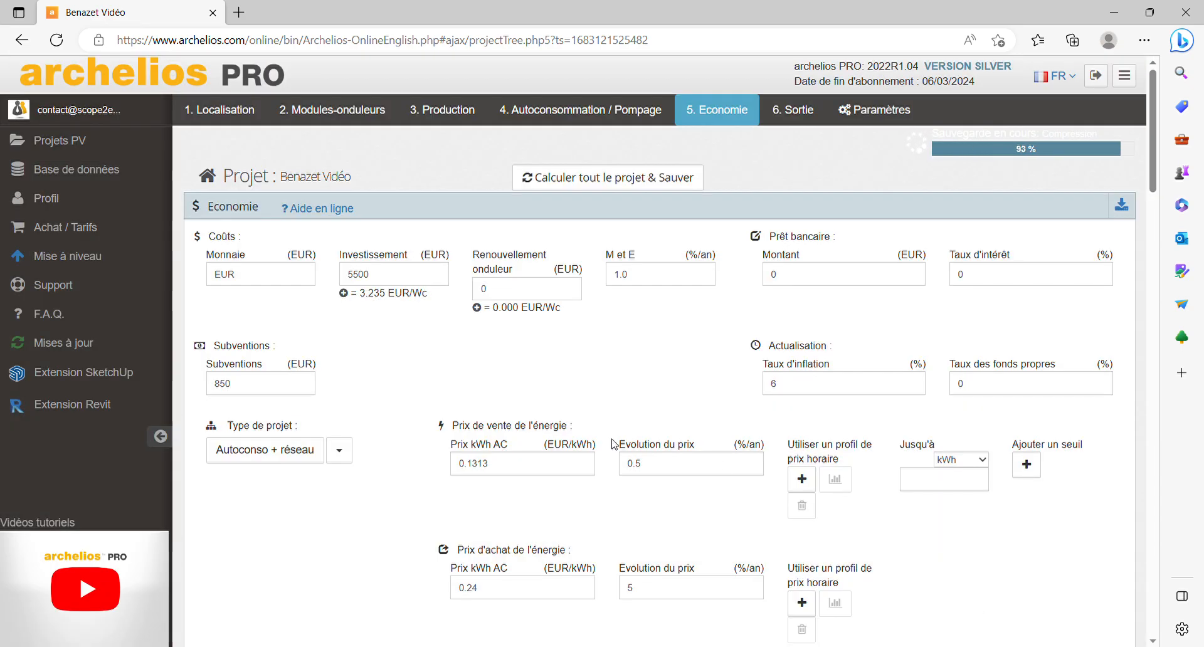
scroll(612, 443, down, 8)
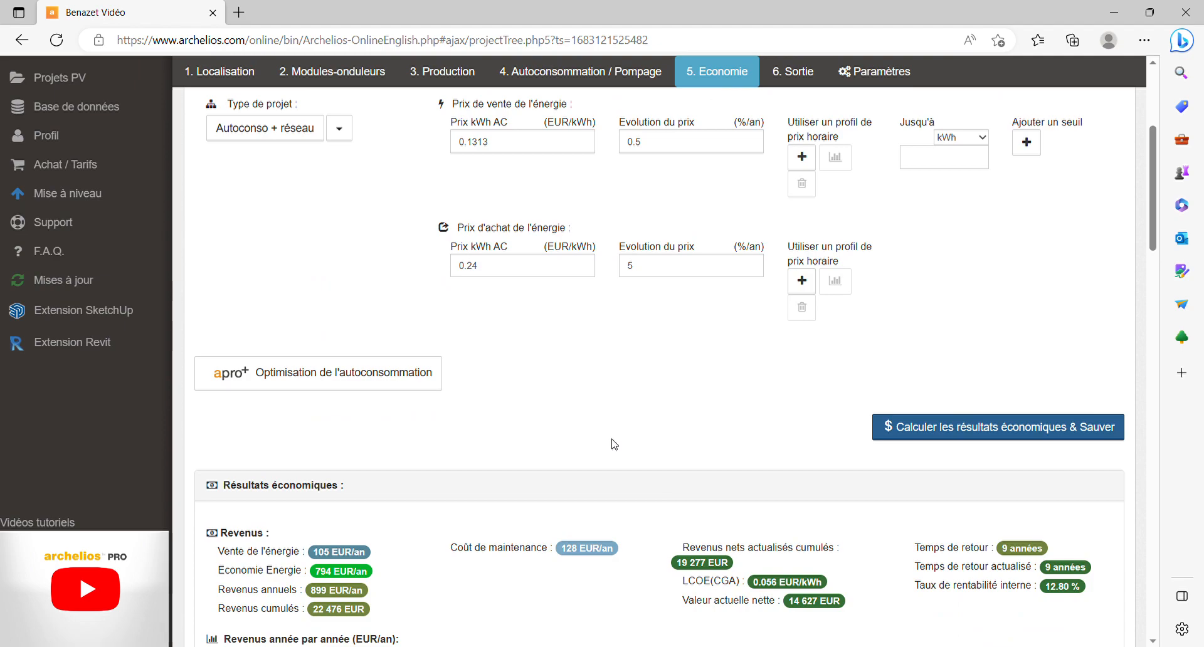
scroll(615, 444, down, 3)
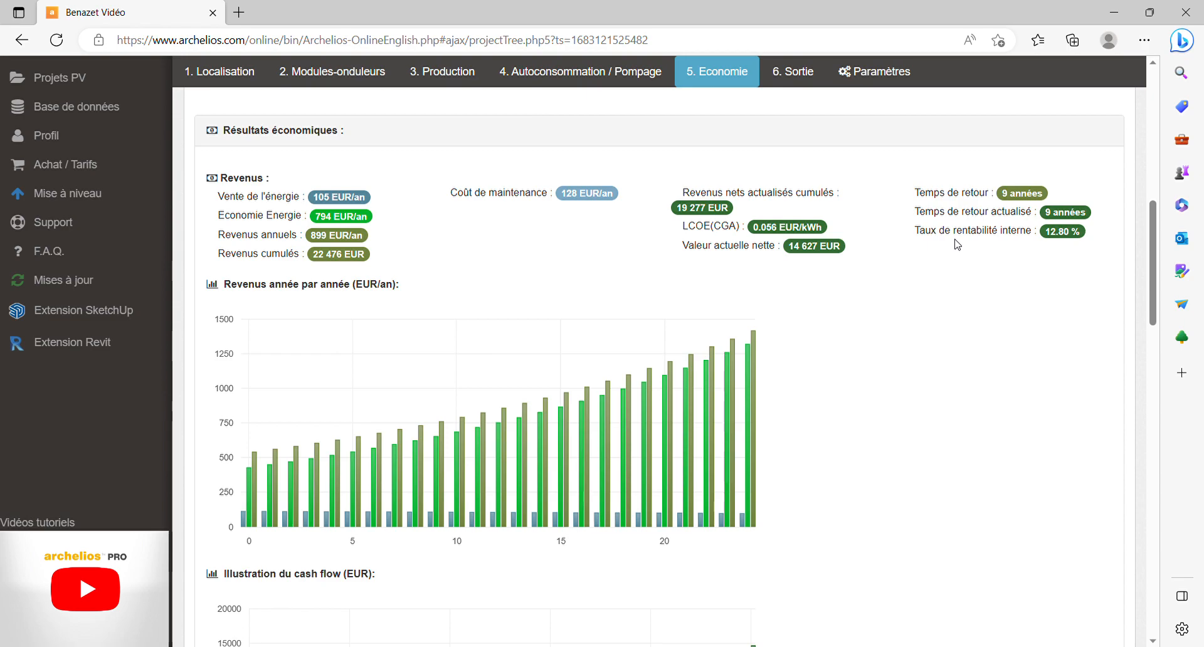
scroll(571, 238, down, 5)
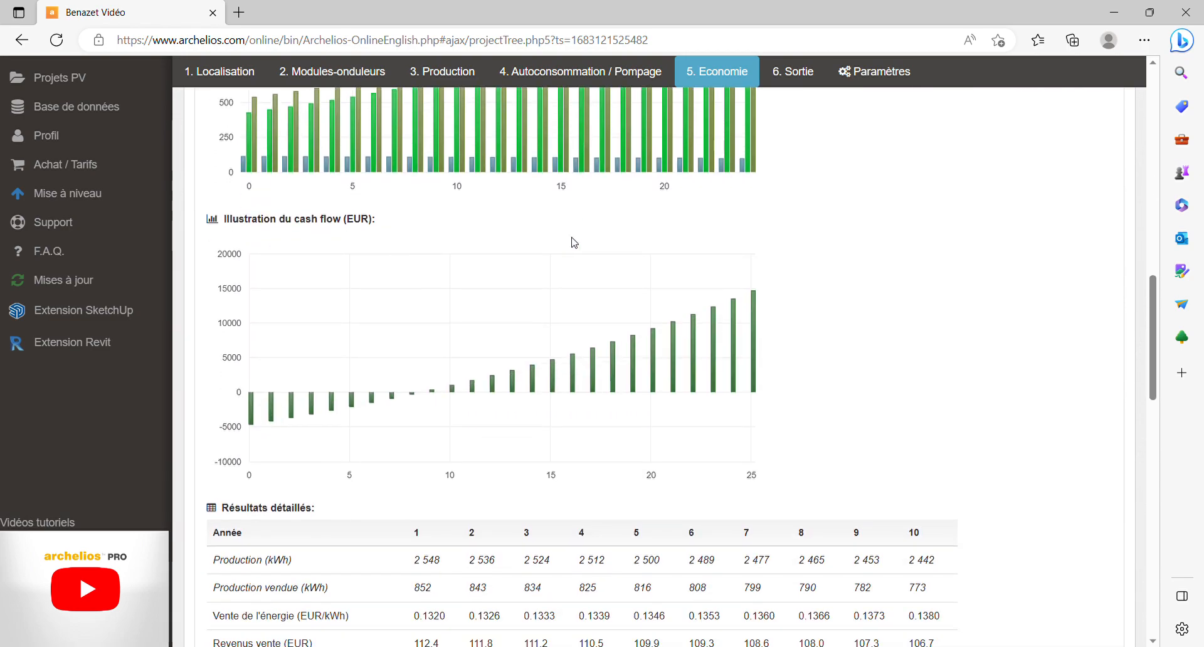
scroll(571, 241, down, 15)
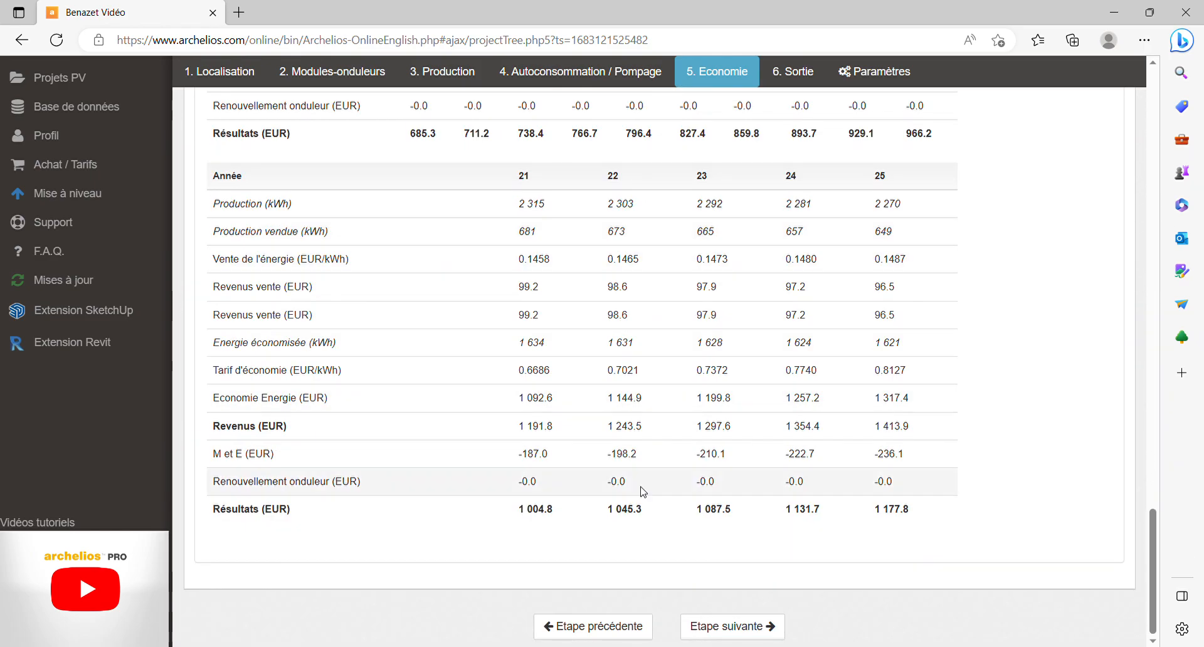
Step: Proceed to the output stage and generate the project's PDF study report
click(731, 625)
scroll(627, 539, down, 1)
scroll(612, 543, down, 5)
click(519, 265)
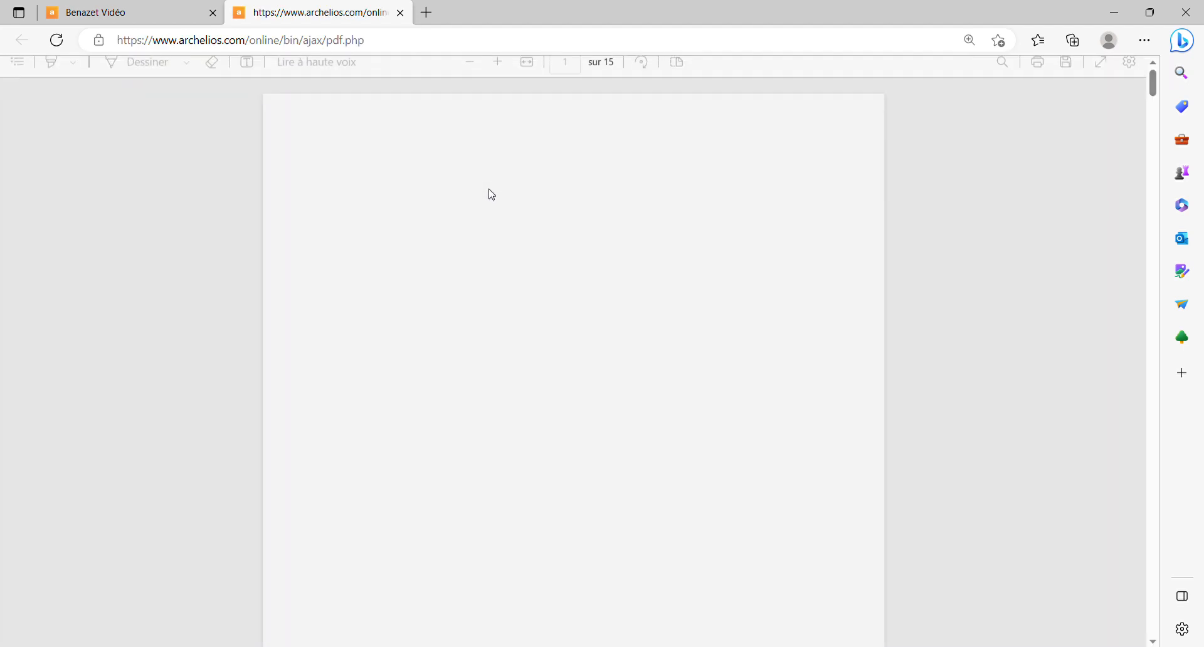
Step: Examine the report's weather station, site mask, simulation parameters and module-inverter configuration, including the modules' orientation
scroll(464, 278, up, 8)
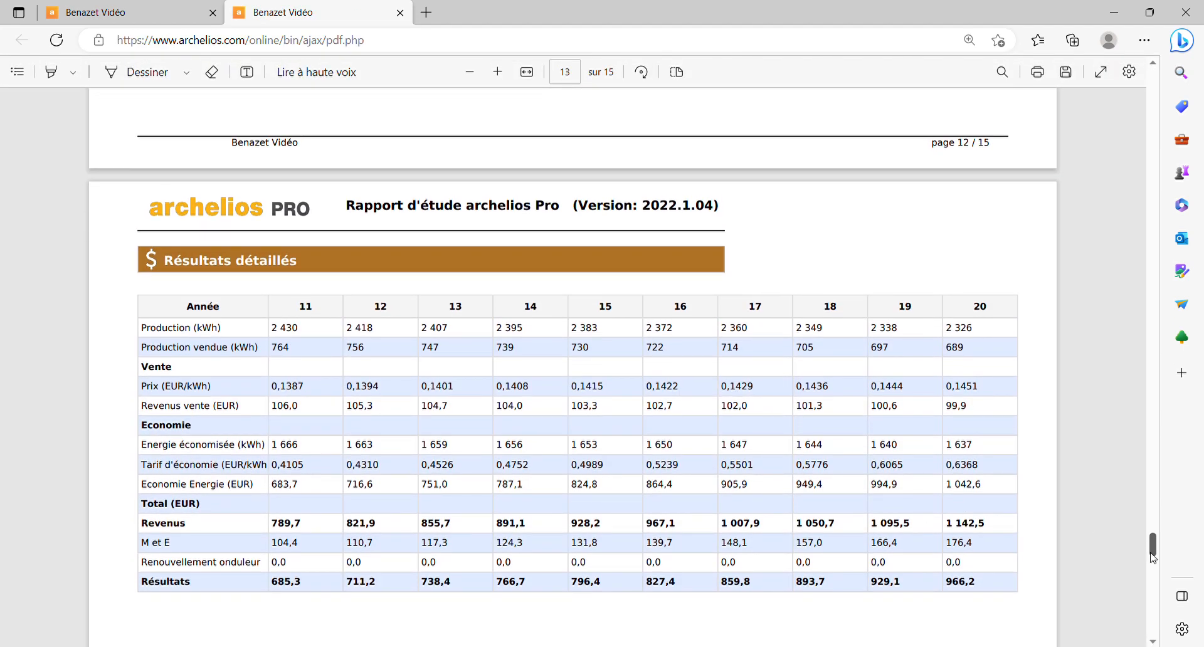
drag(1153, 553, 1156, 103)
scroll(397, 437, down, 15)
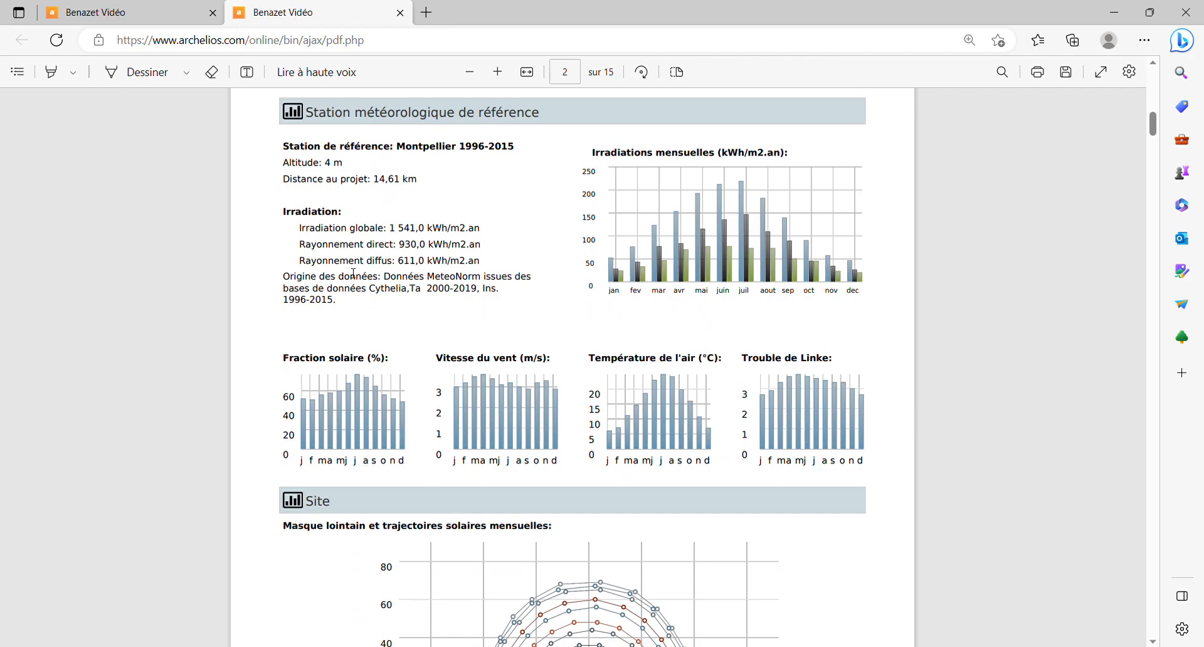
scroll(524, 631, down, 4)
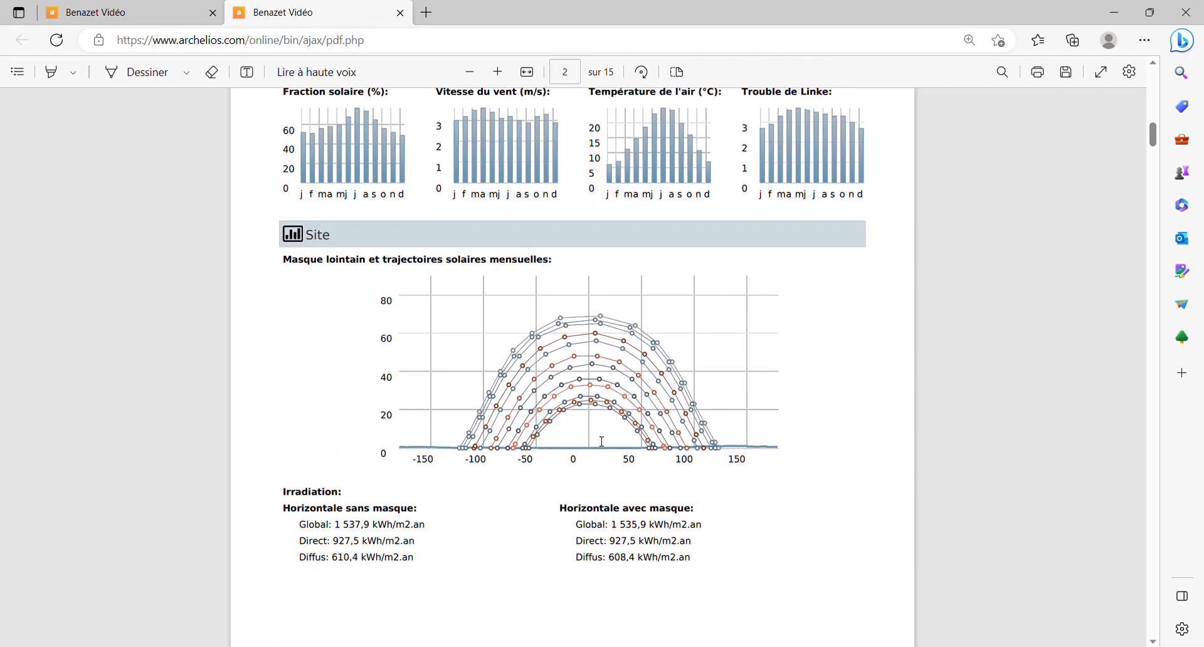
scroll(640, 397, down, 9)
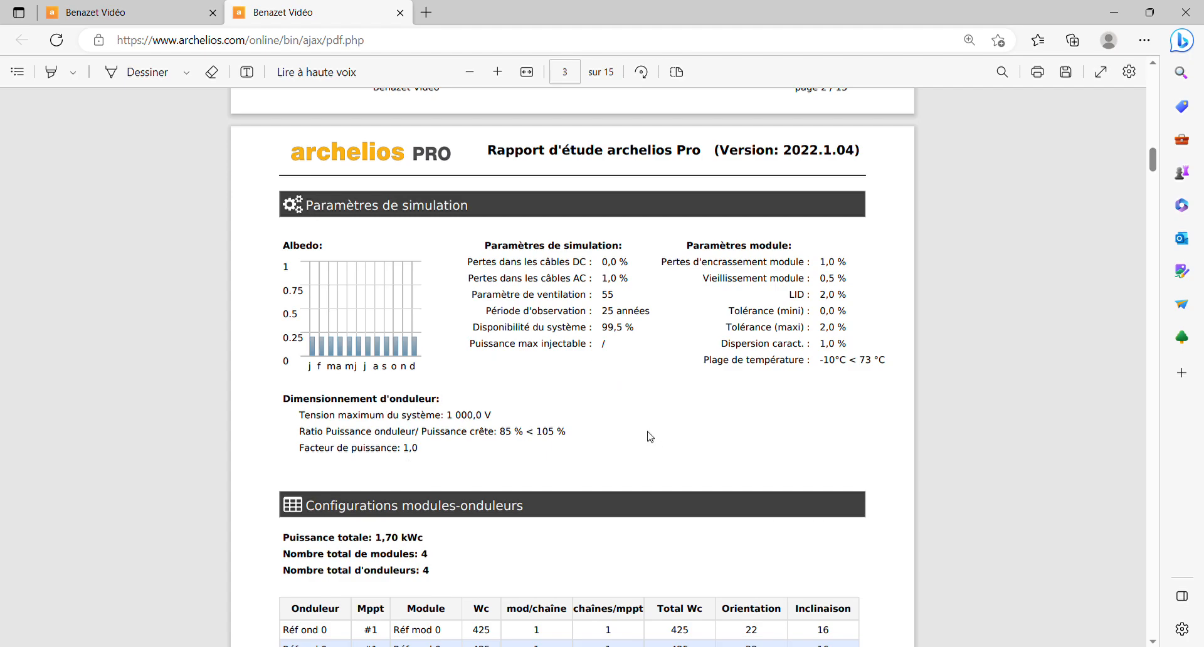
scroll(652, 442, down, 3)
double_click(751, 461)
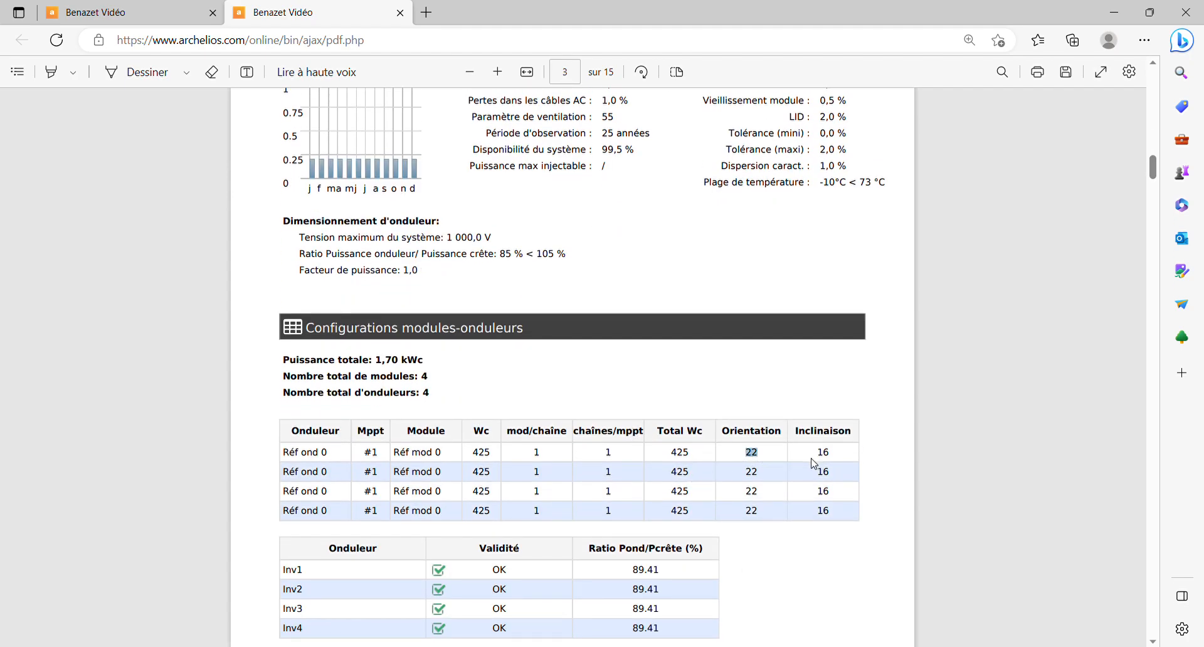
scroll(318, 587, down, 3)
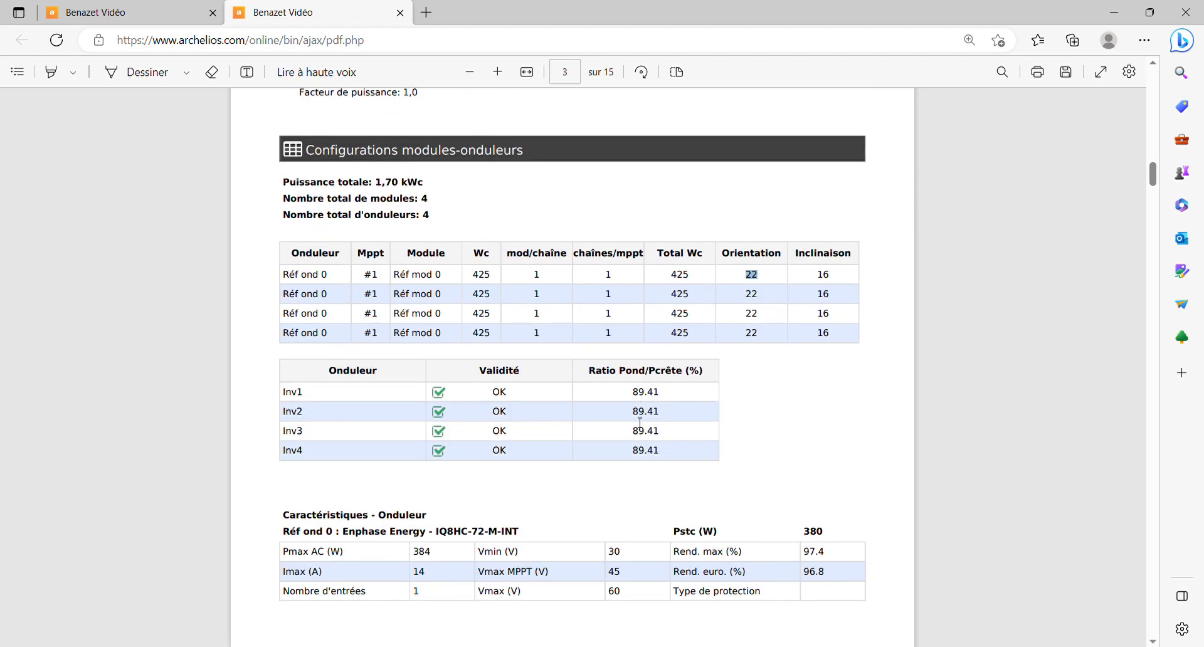
Step: Review the report's production results, losses and self-consumption sections
scroll(641, 421, down, 14)
scroll(640, 420, down, 10)
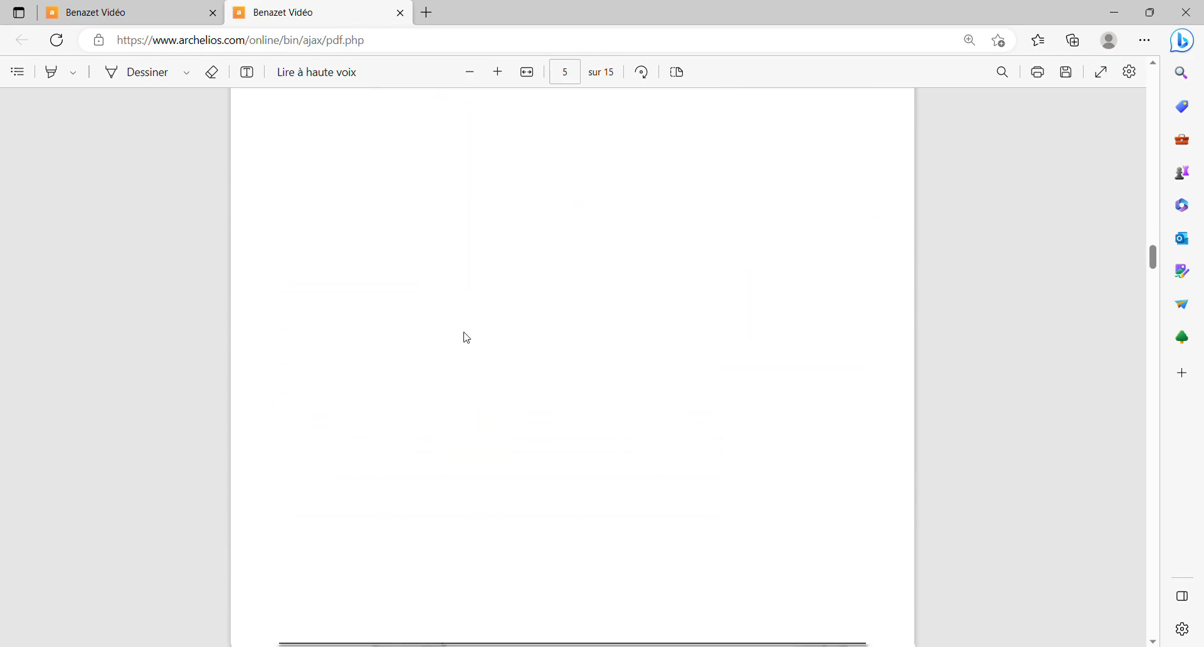
scroll(471, 341, down, 8)
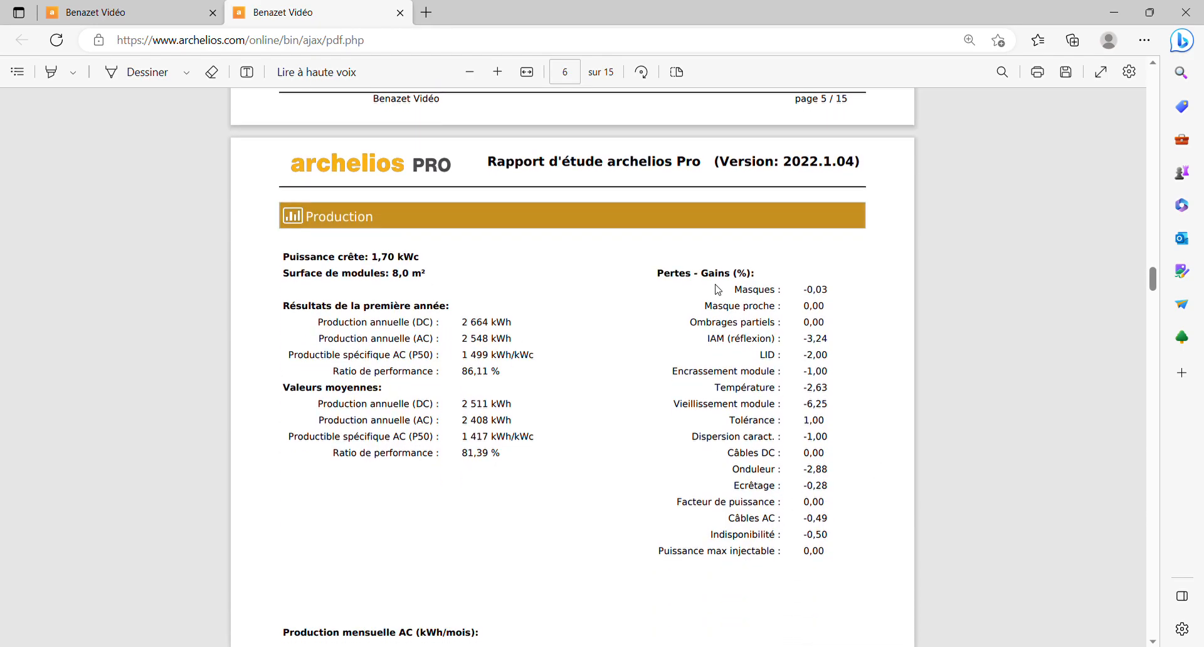
scroll(564, 538, down, 6)
scroll(536, 499, down, 15)
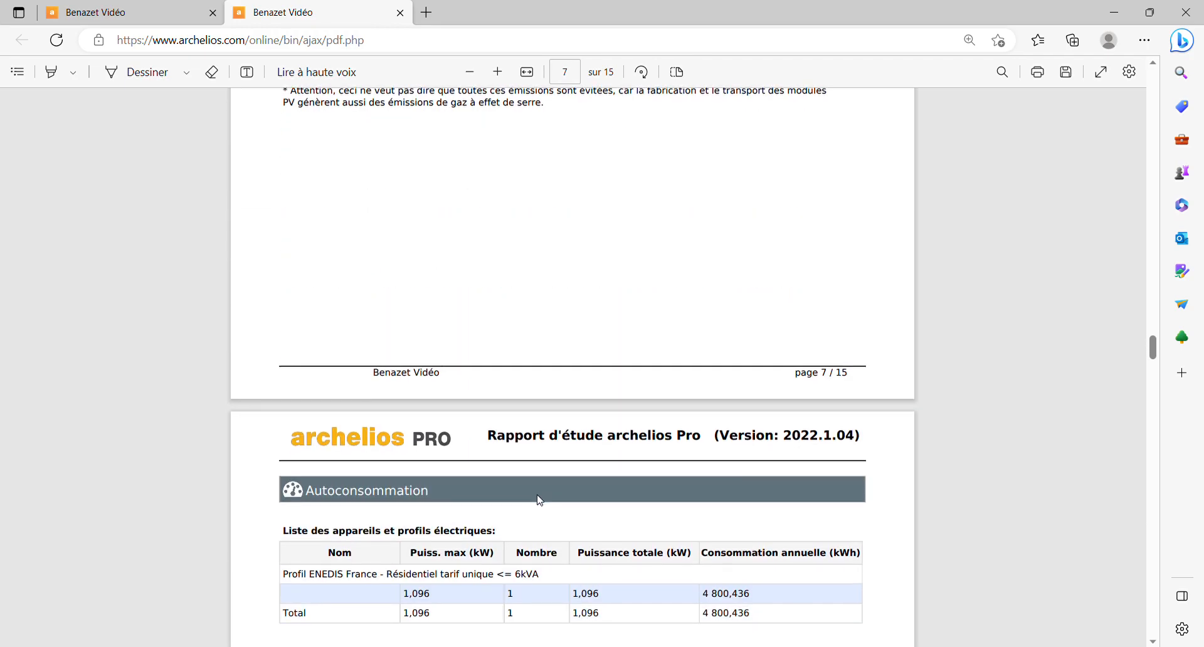
scroll(539, 500, down, 15)
scroll(540, 500, down, 4)
Step: Examine the report's economy section, checking the investment, energy selling price and cumulative cash flow in year 9
scroll(539, 500, down, 15)
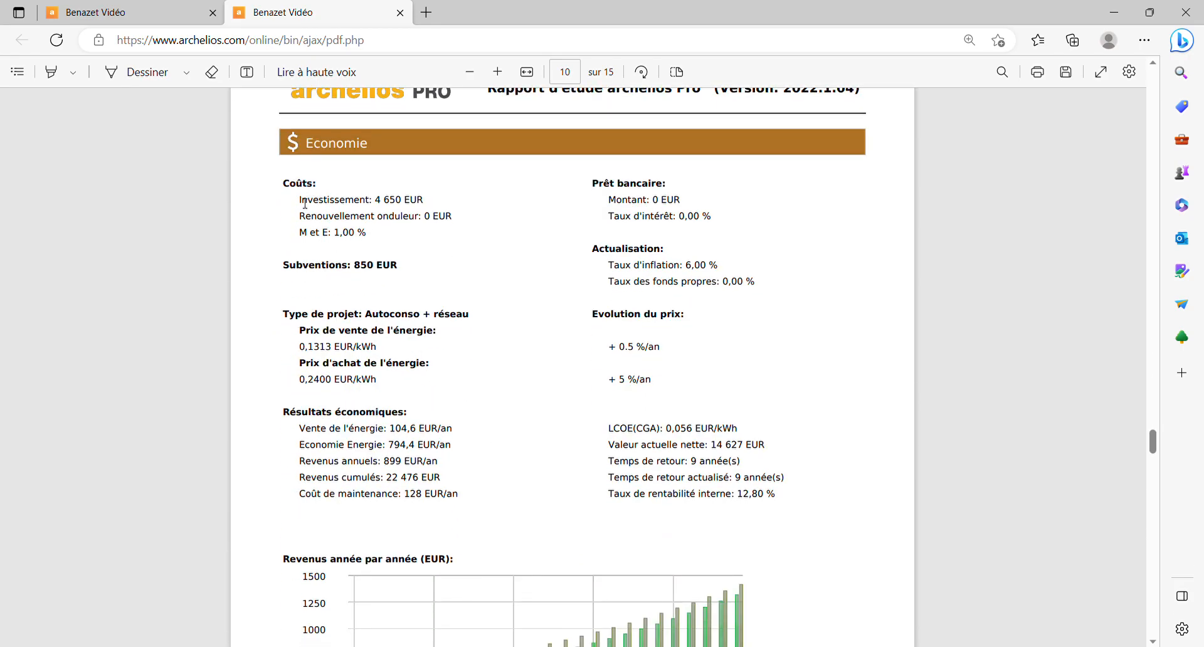
drag(300, 205, 434, 204)
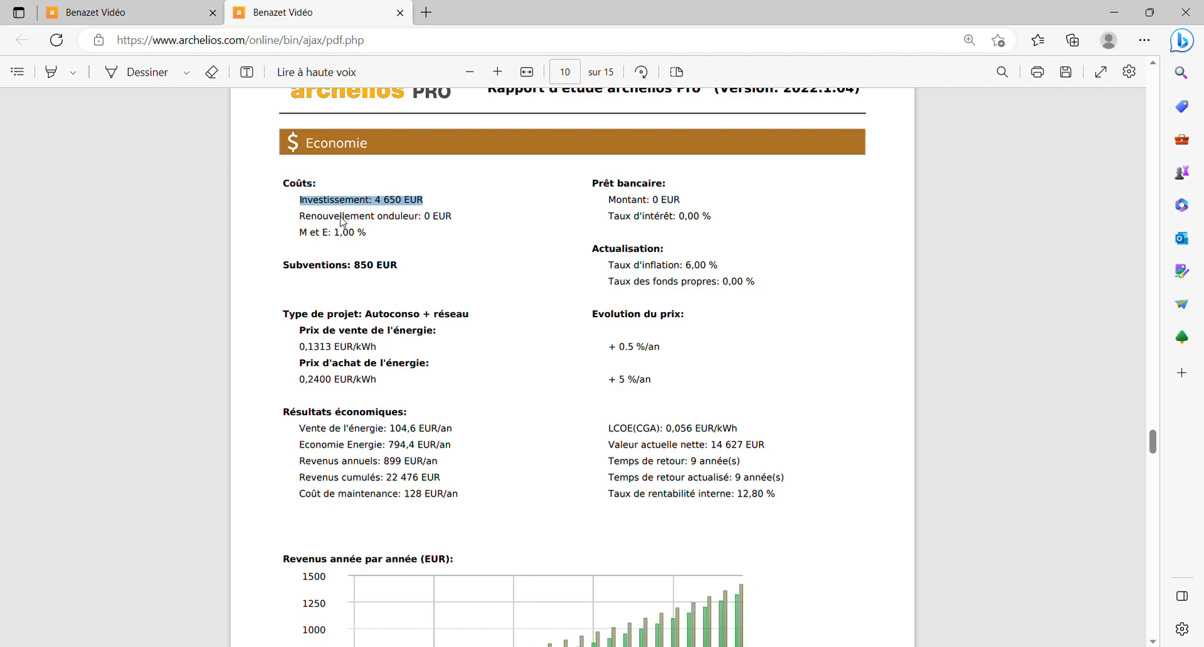
click(378, 248)
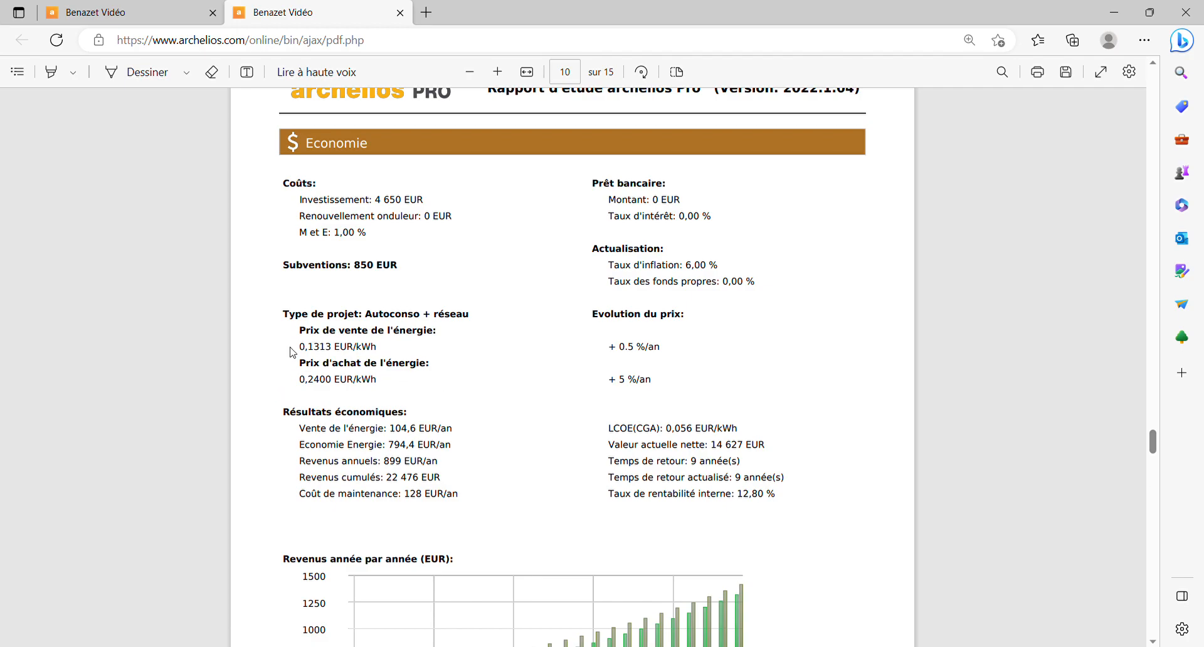
drag(302, 352, 423, 342)
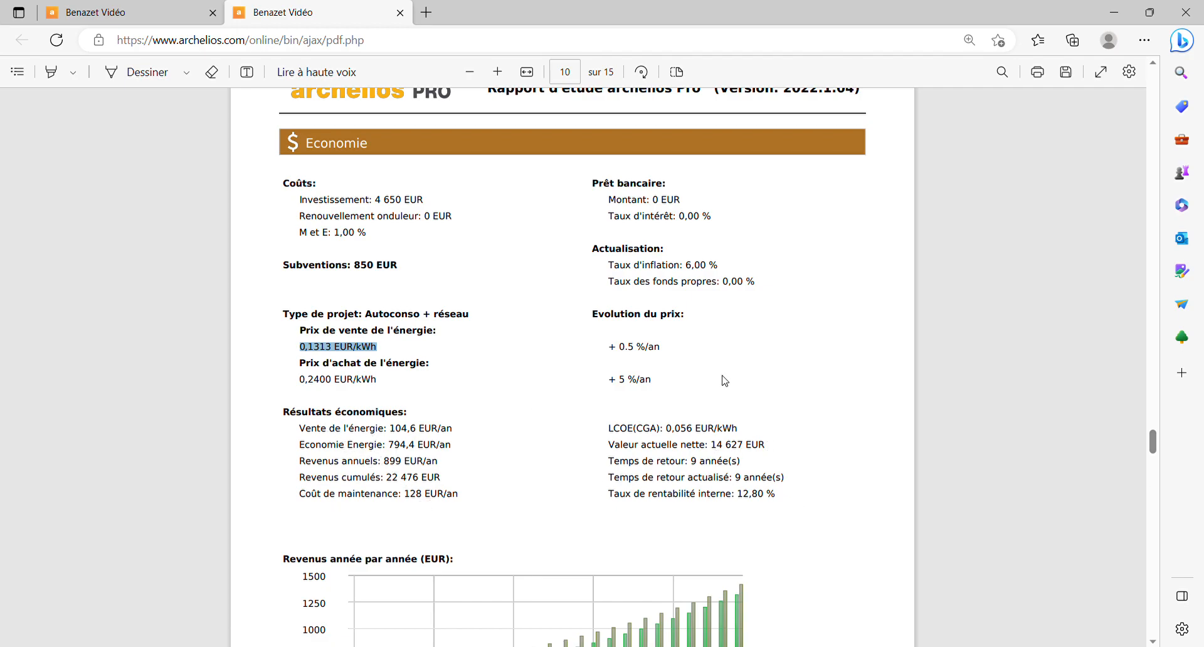
scroll(690, 384, down, 3)
scroll(725, 403, down, 15)
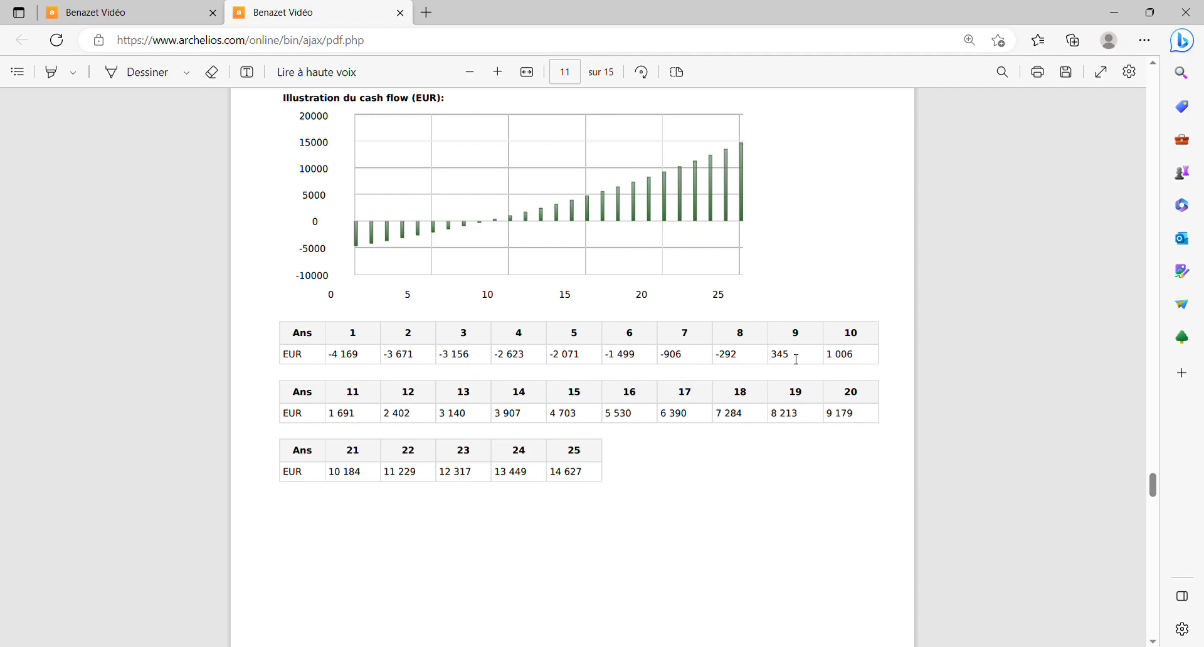
drag(799, 359, 780, 359)
Step: Review the report's detailed yearly economic tables from year 1 to year 25
scroll(742, 356, down, 10)
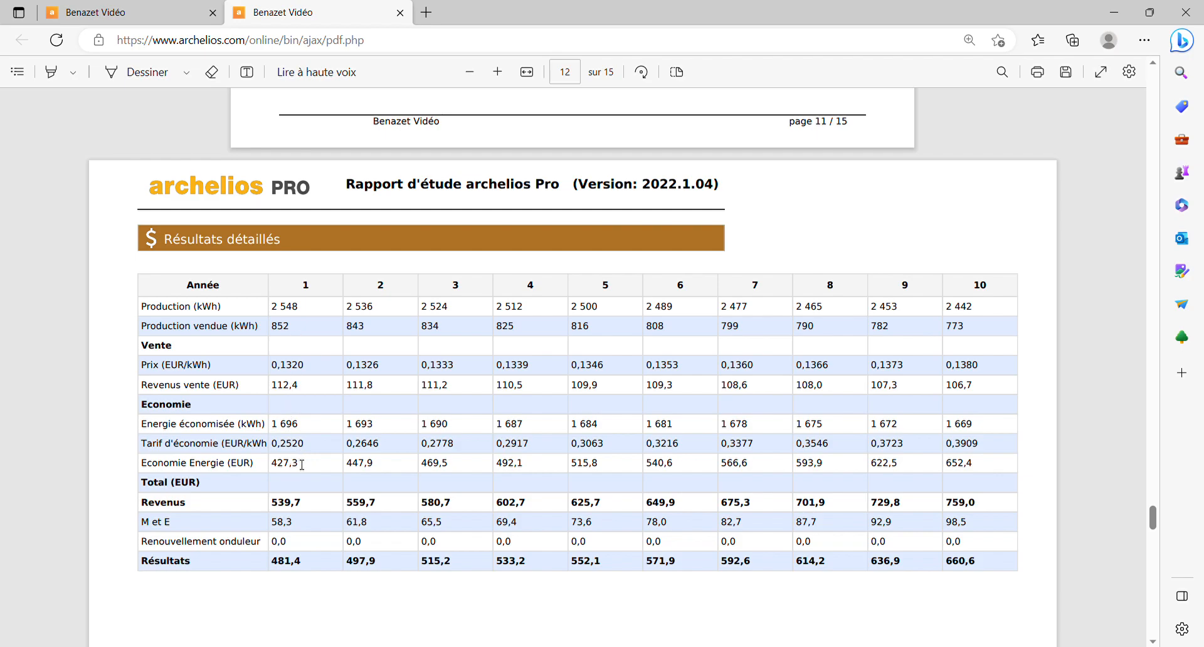
scroll(292, 470, down, 10)
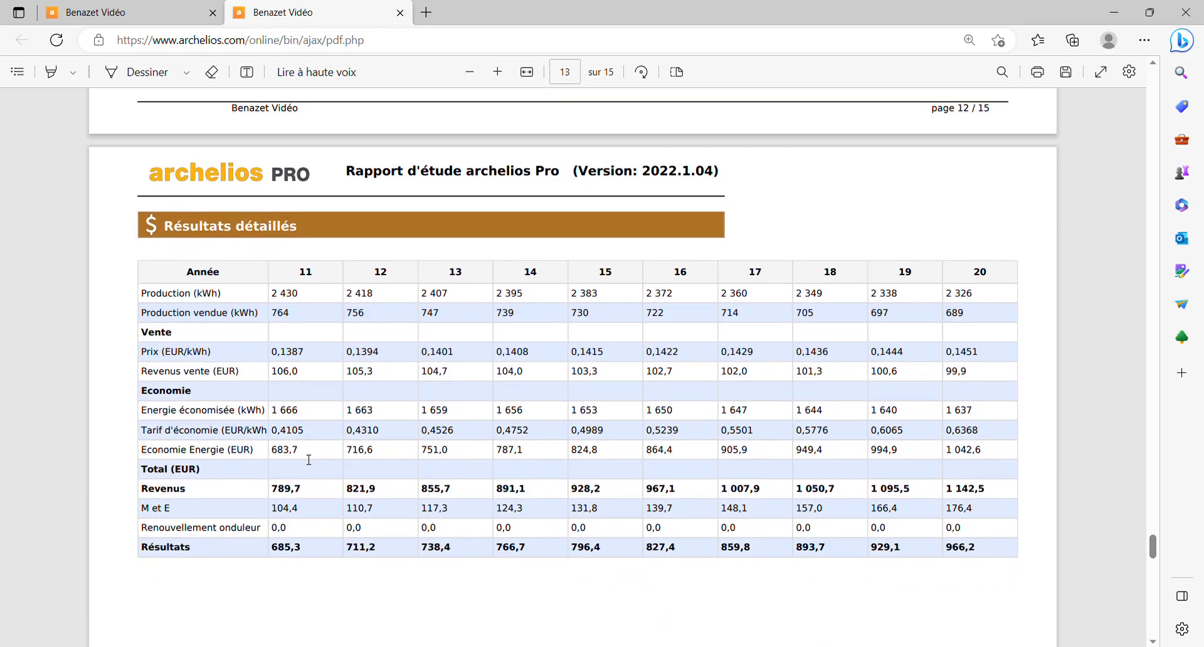
scroll(309, 460, down, 10)
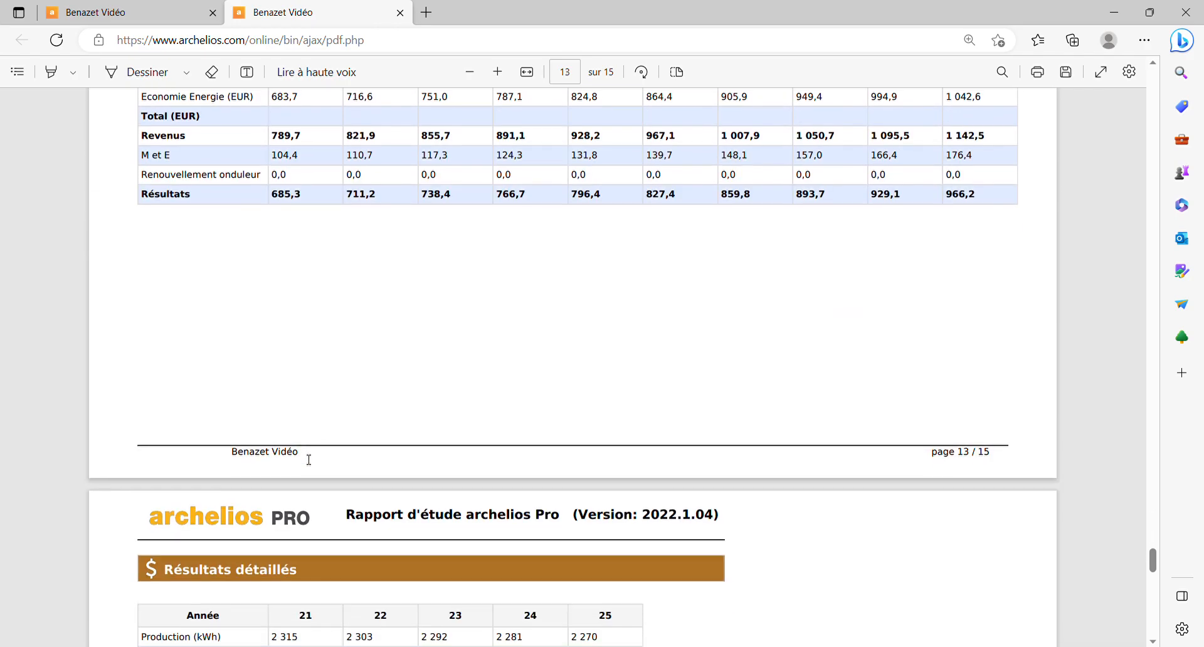
scroll(308, 459, down, 1)
scroll(308, 460, down, 3)
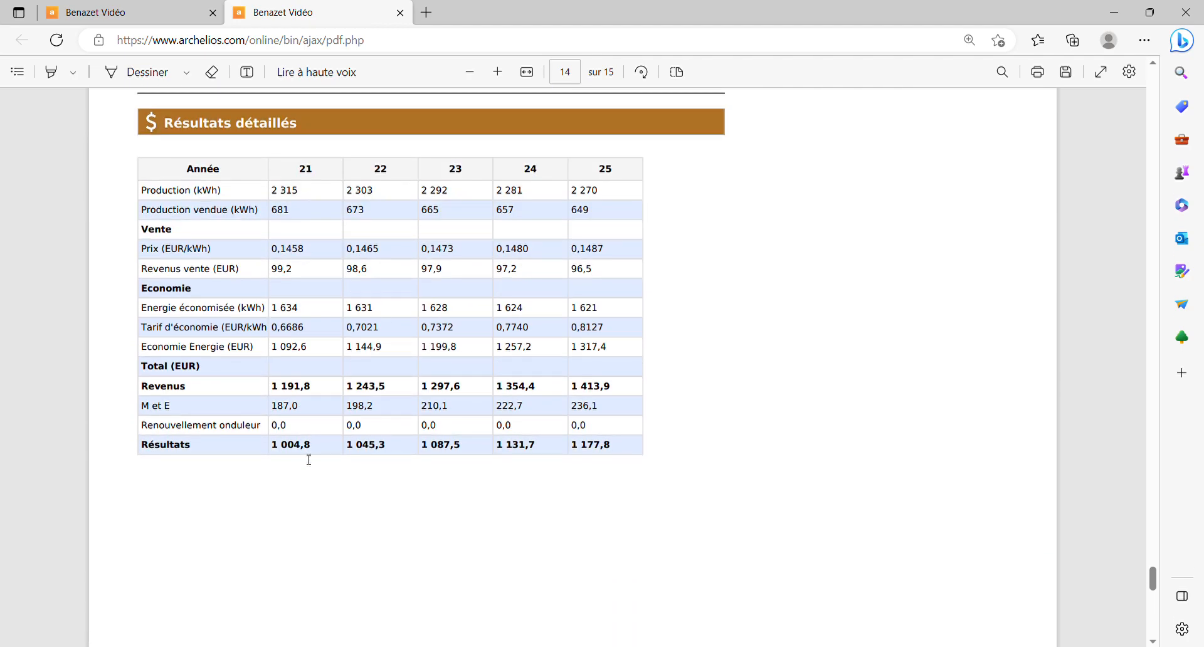